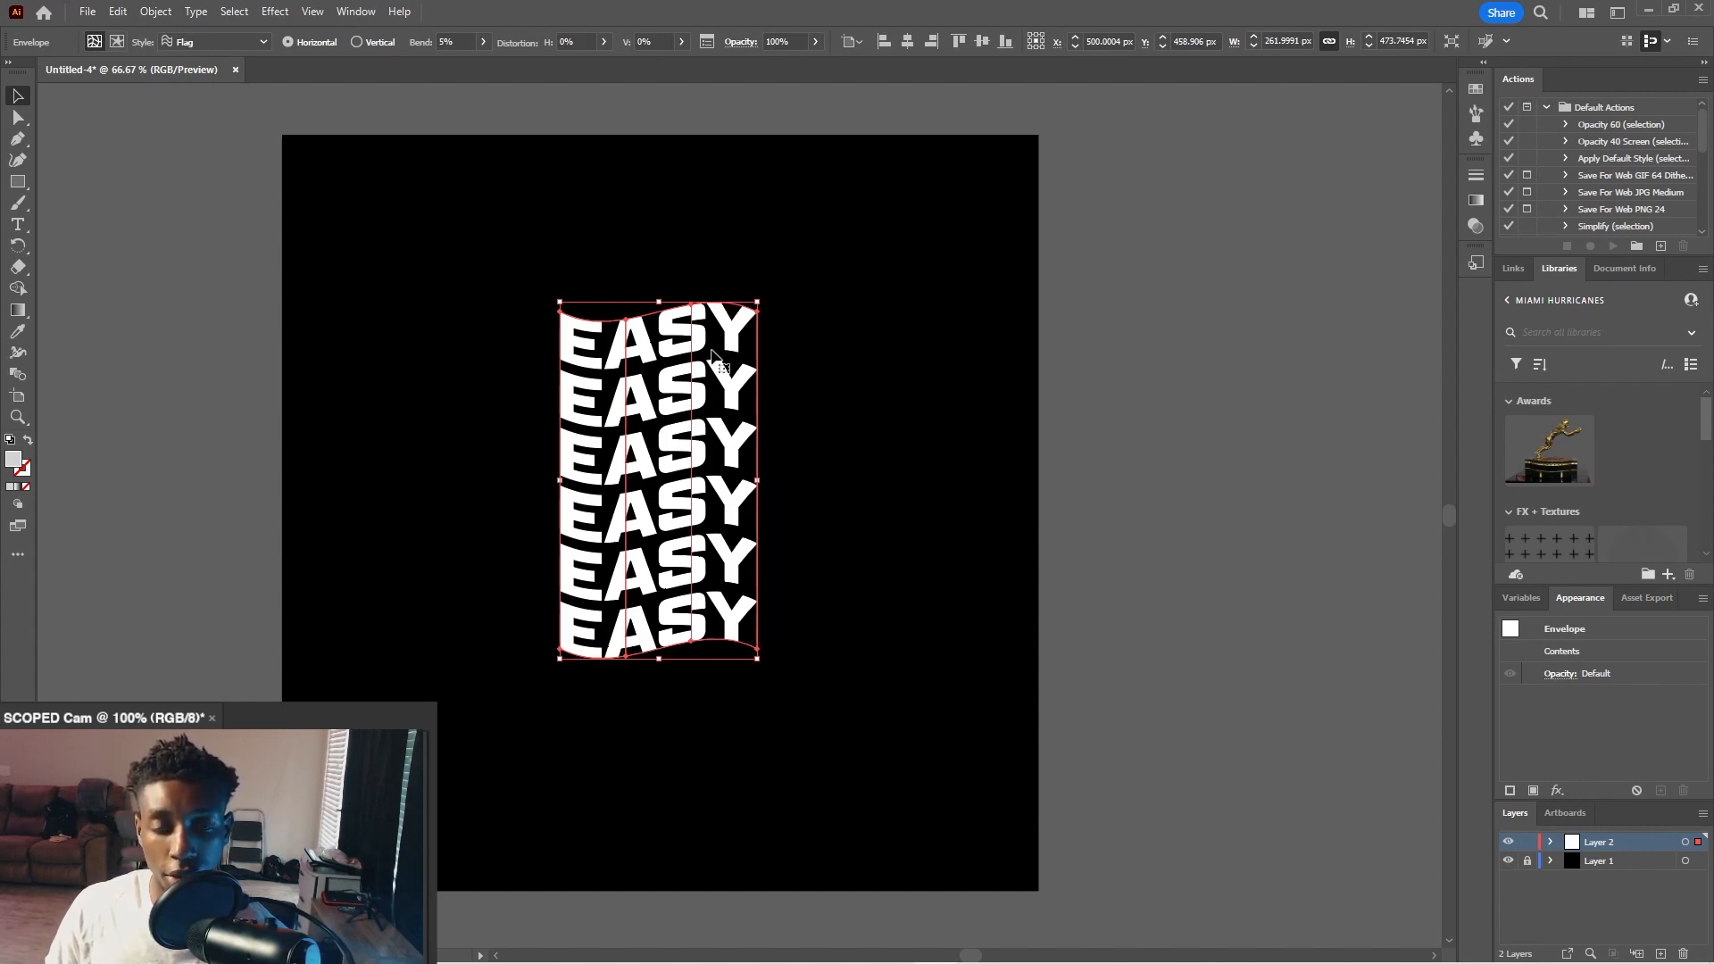
- Enlarge the warped stack of EASY text from its center
left_click_drag(757, 480, 778, 480)
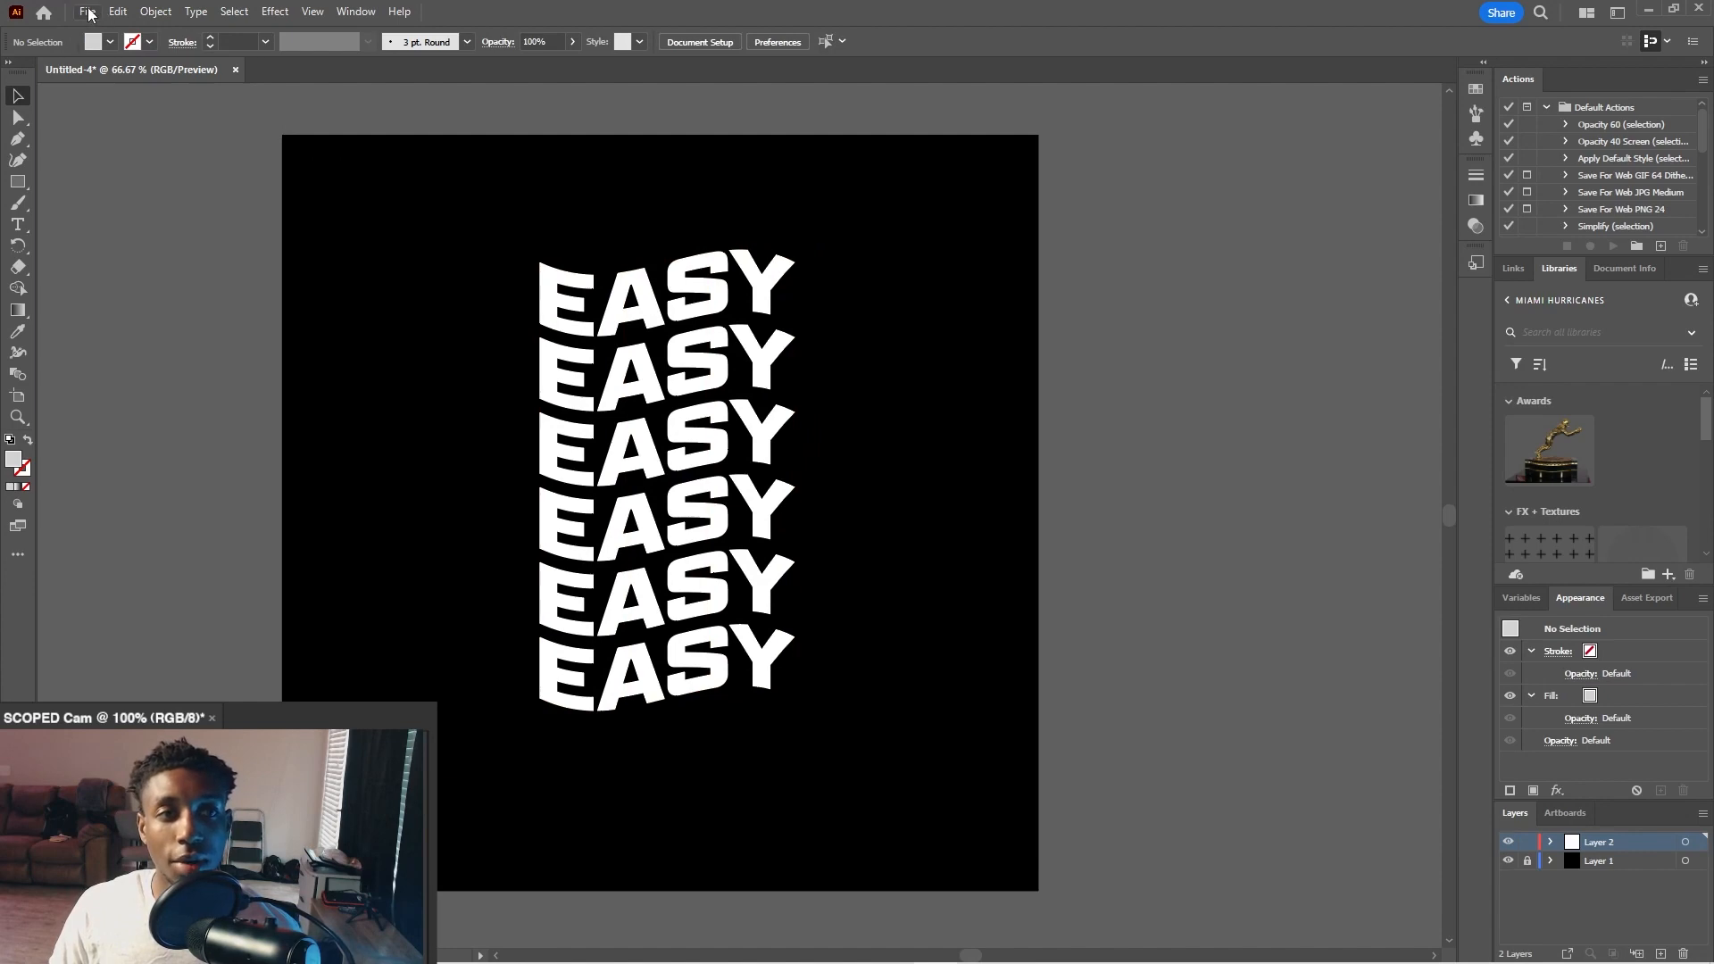
- Create a new 1000 x 1000 px RGB document named TYPE
left_click(88, 12)
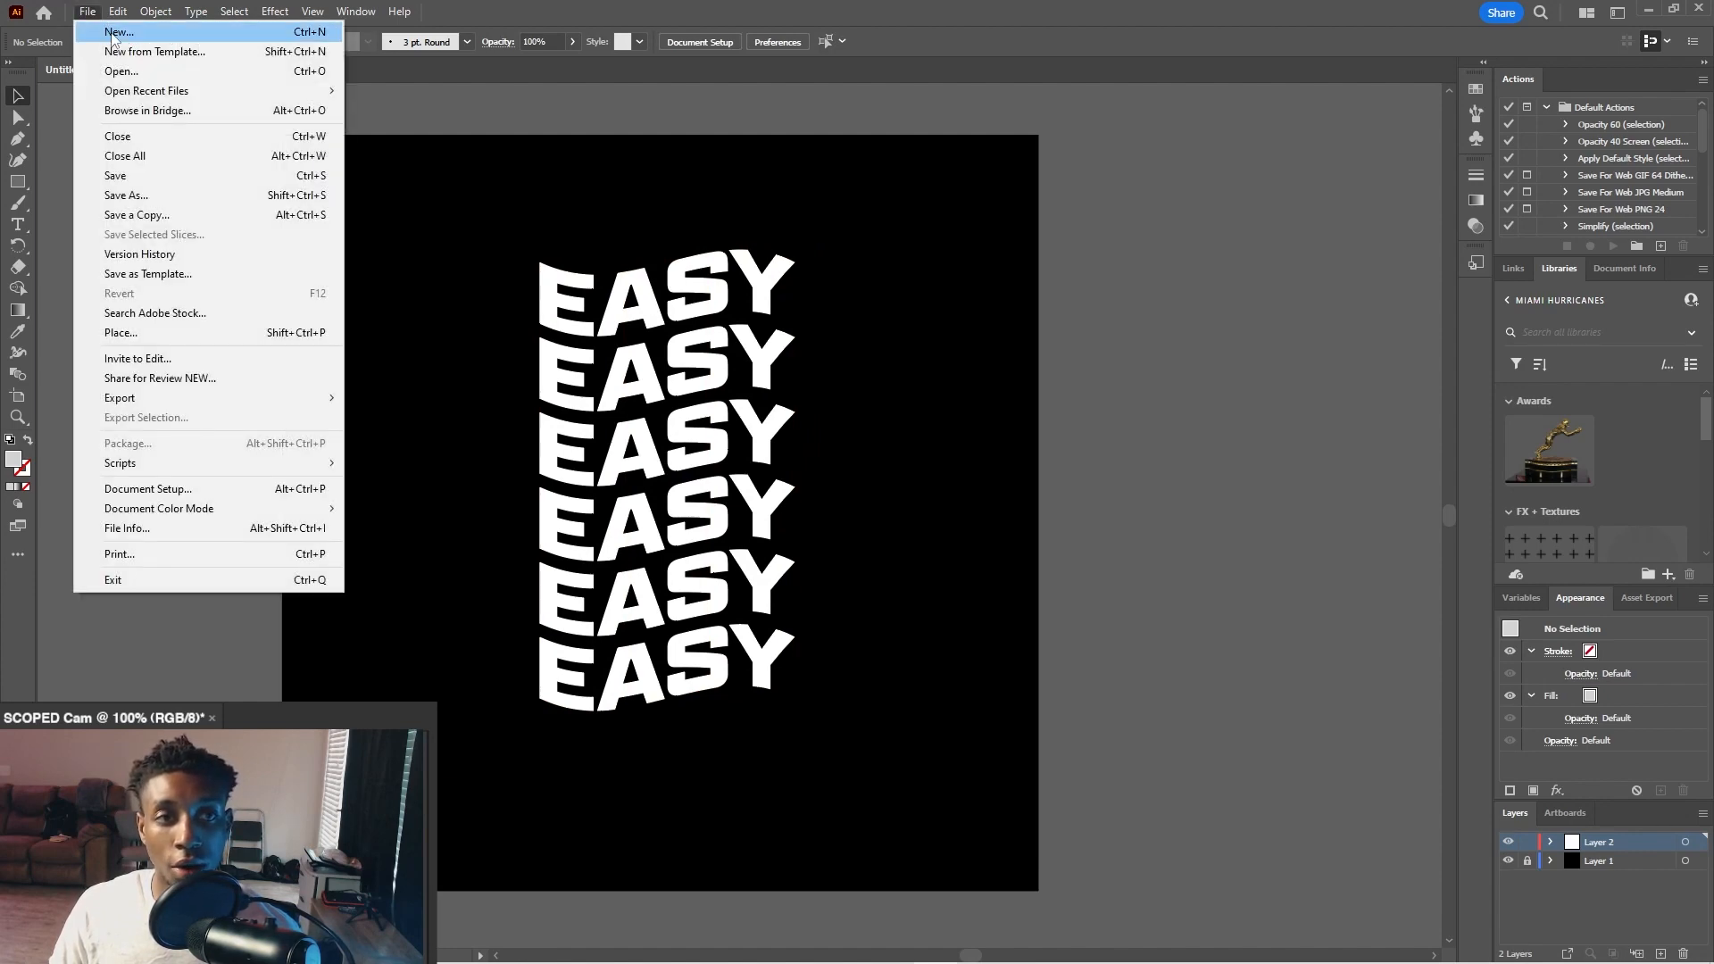
left_click(112, 33)
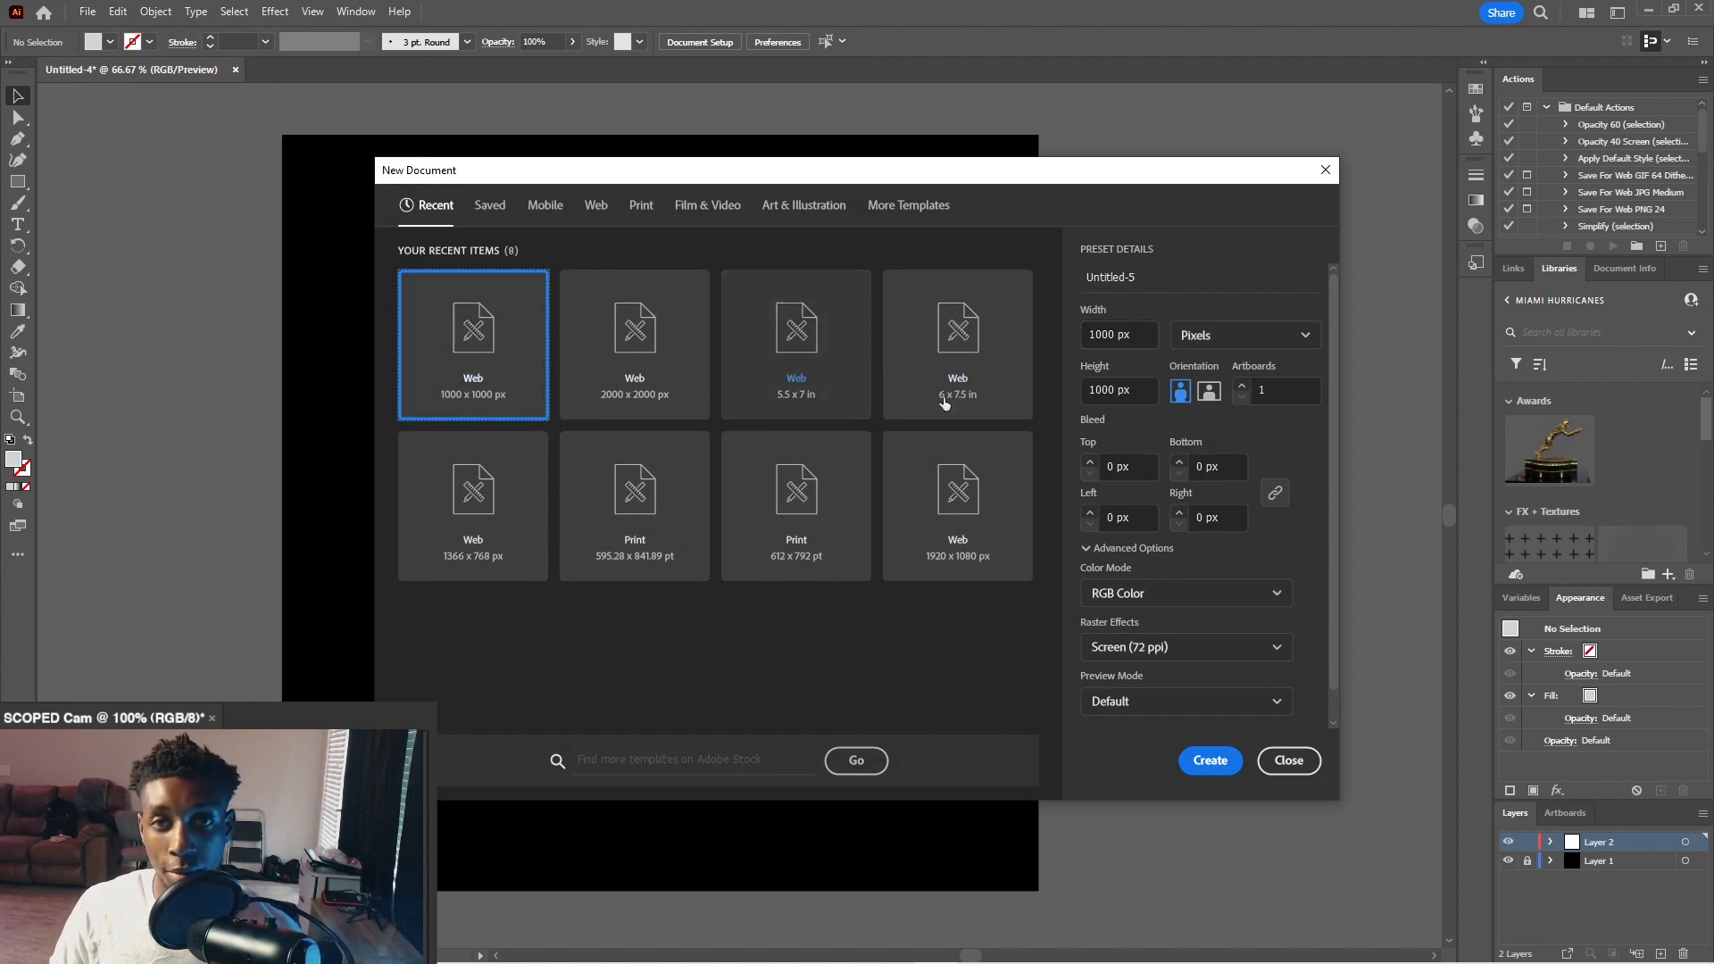
left_click(1157, 271)
type("TYPE")
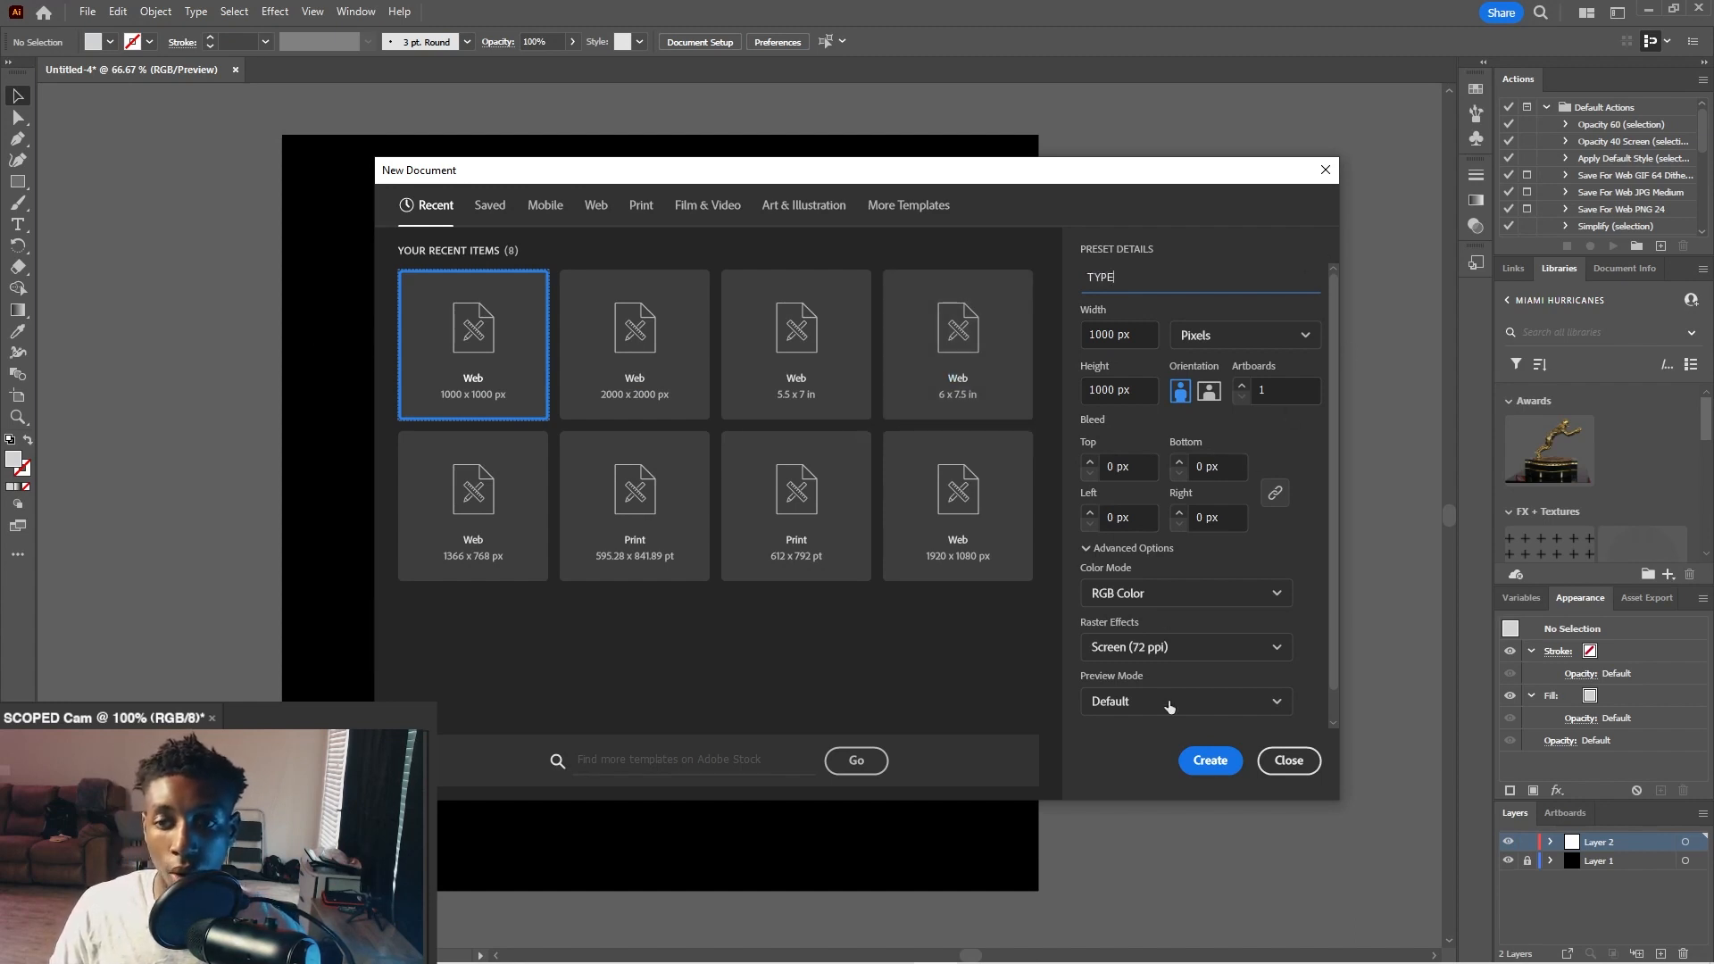
left_click(1207, 760)
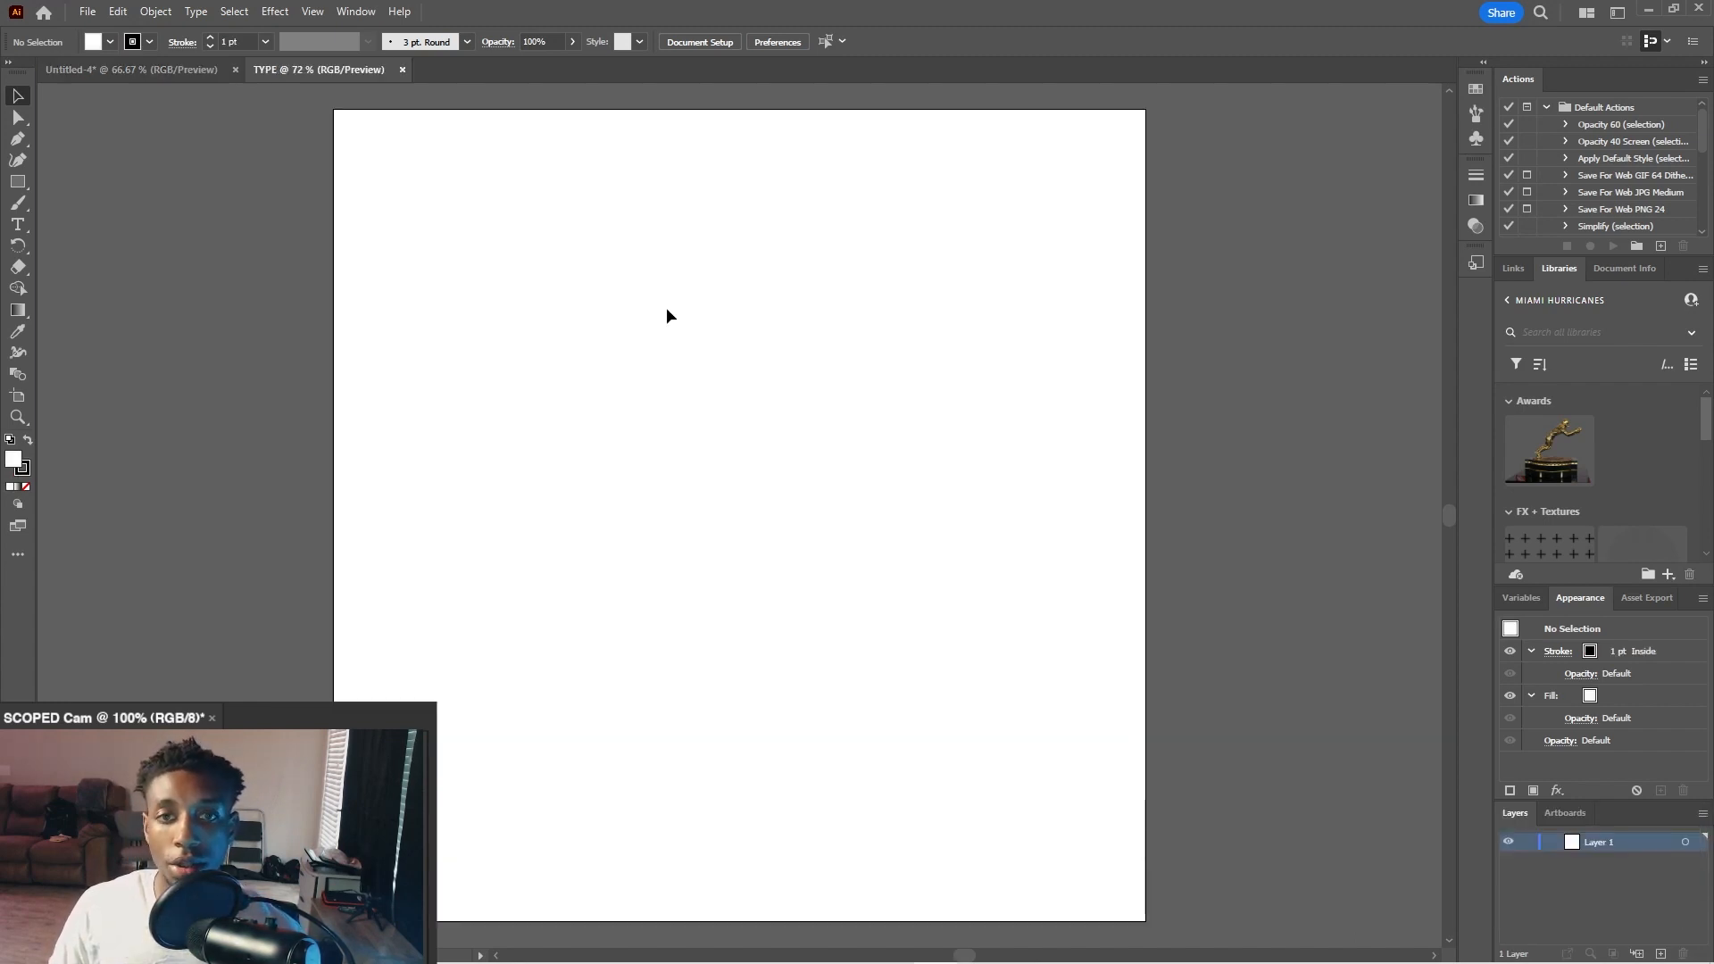
- Draw a rectangle of about 1037 x 1021 px with black fill and no stroke, covering the whole artboard
left_click(19, 183)
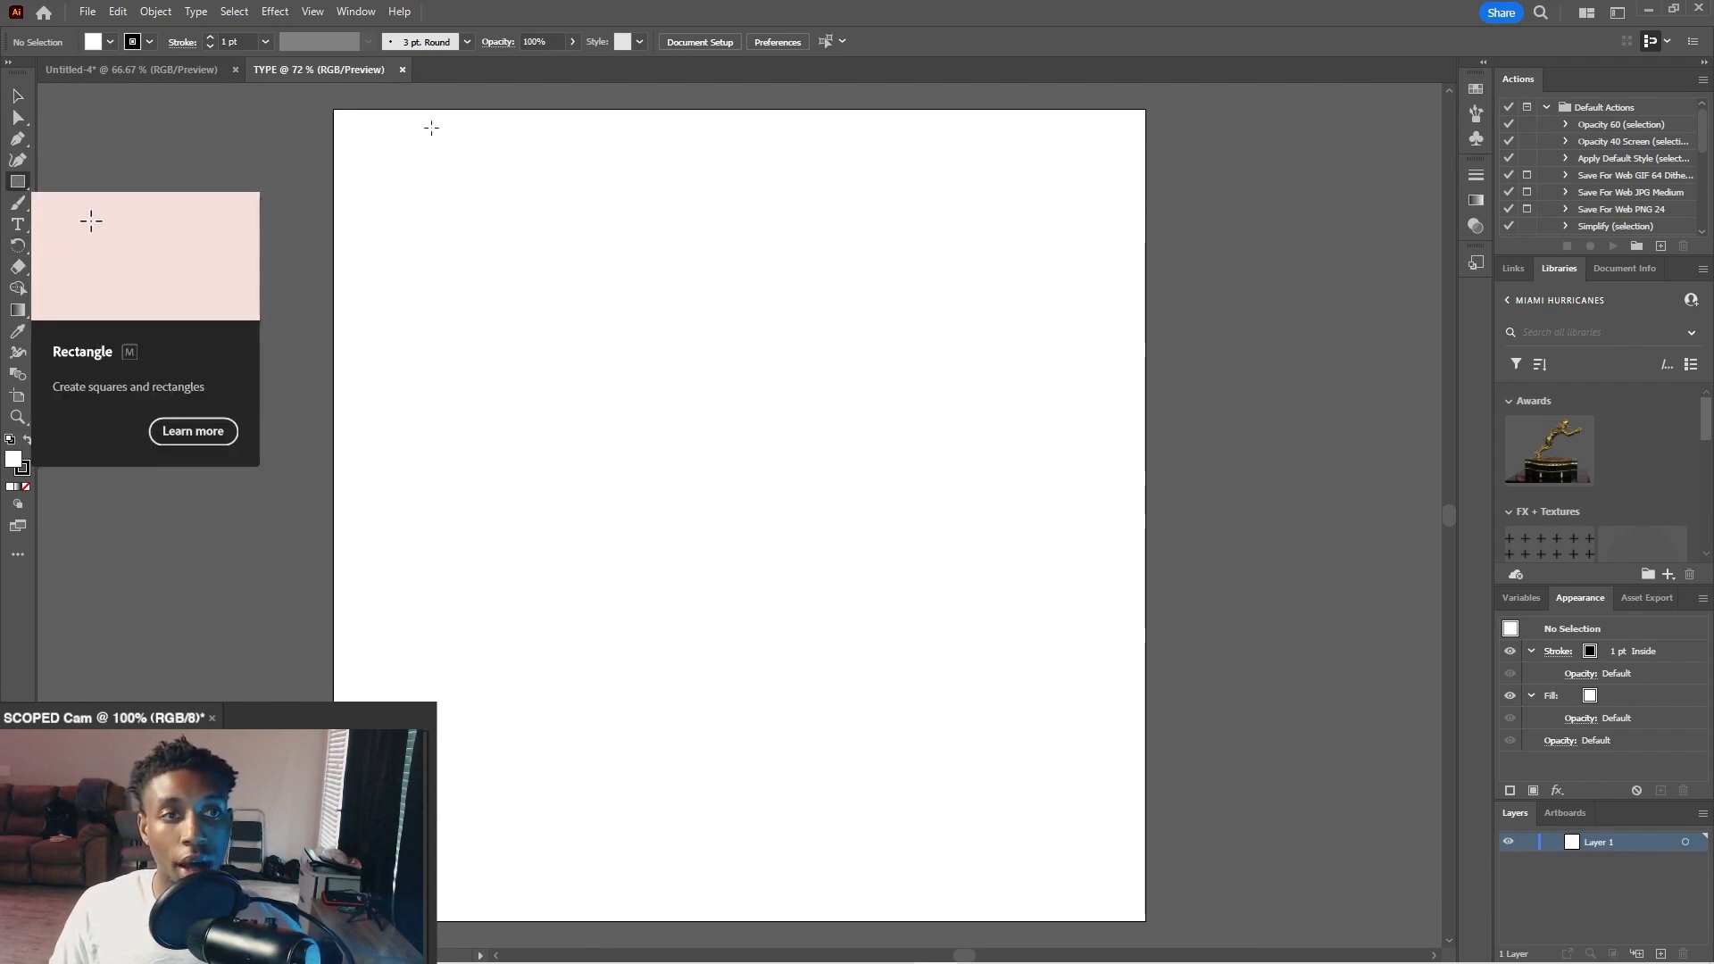
left_click(93, 43)
left_click(17, 183)
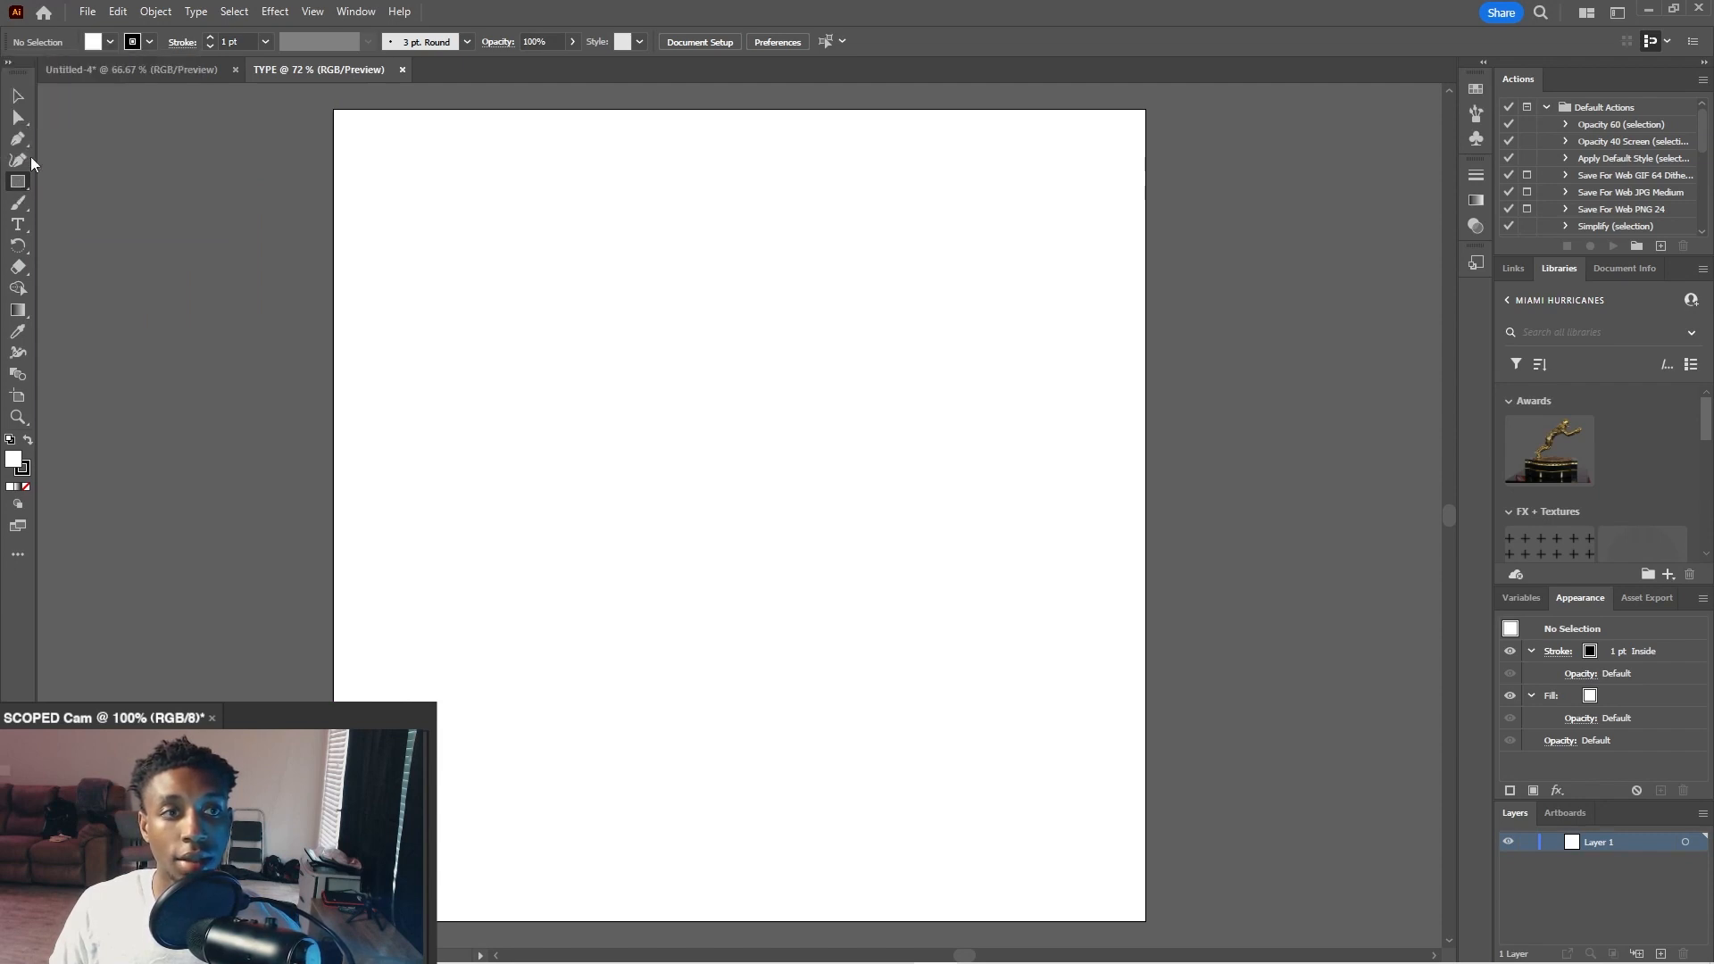
left_click(92, 43)
left_click(49, 71)
left_click(110, 43)
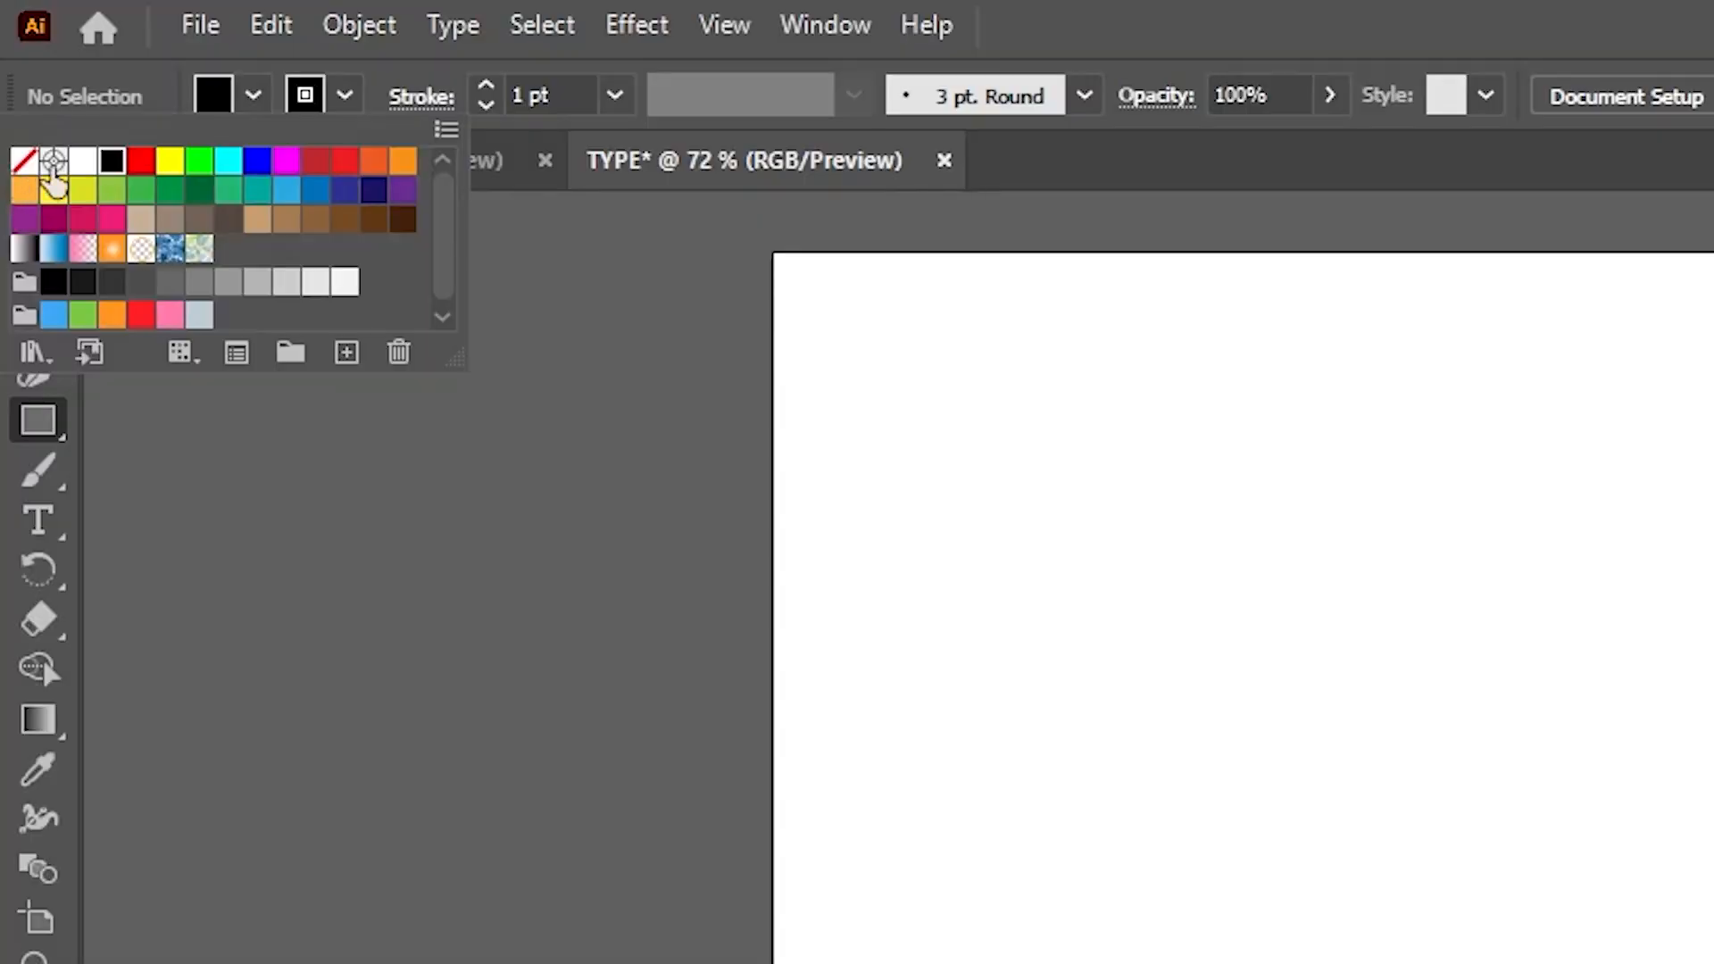
left_click(11, 71)
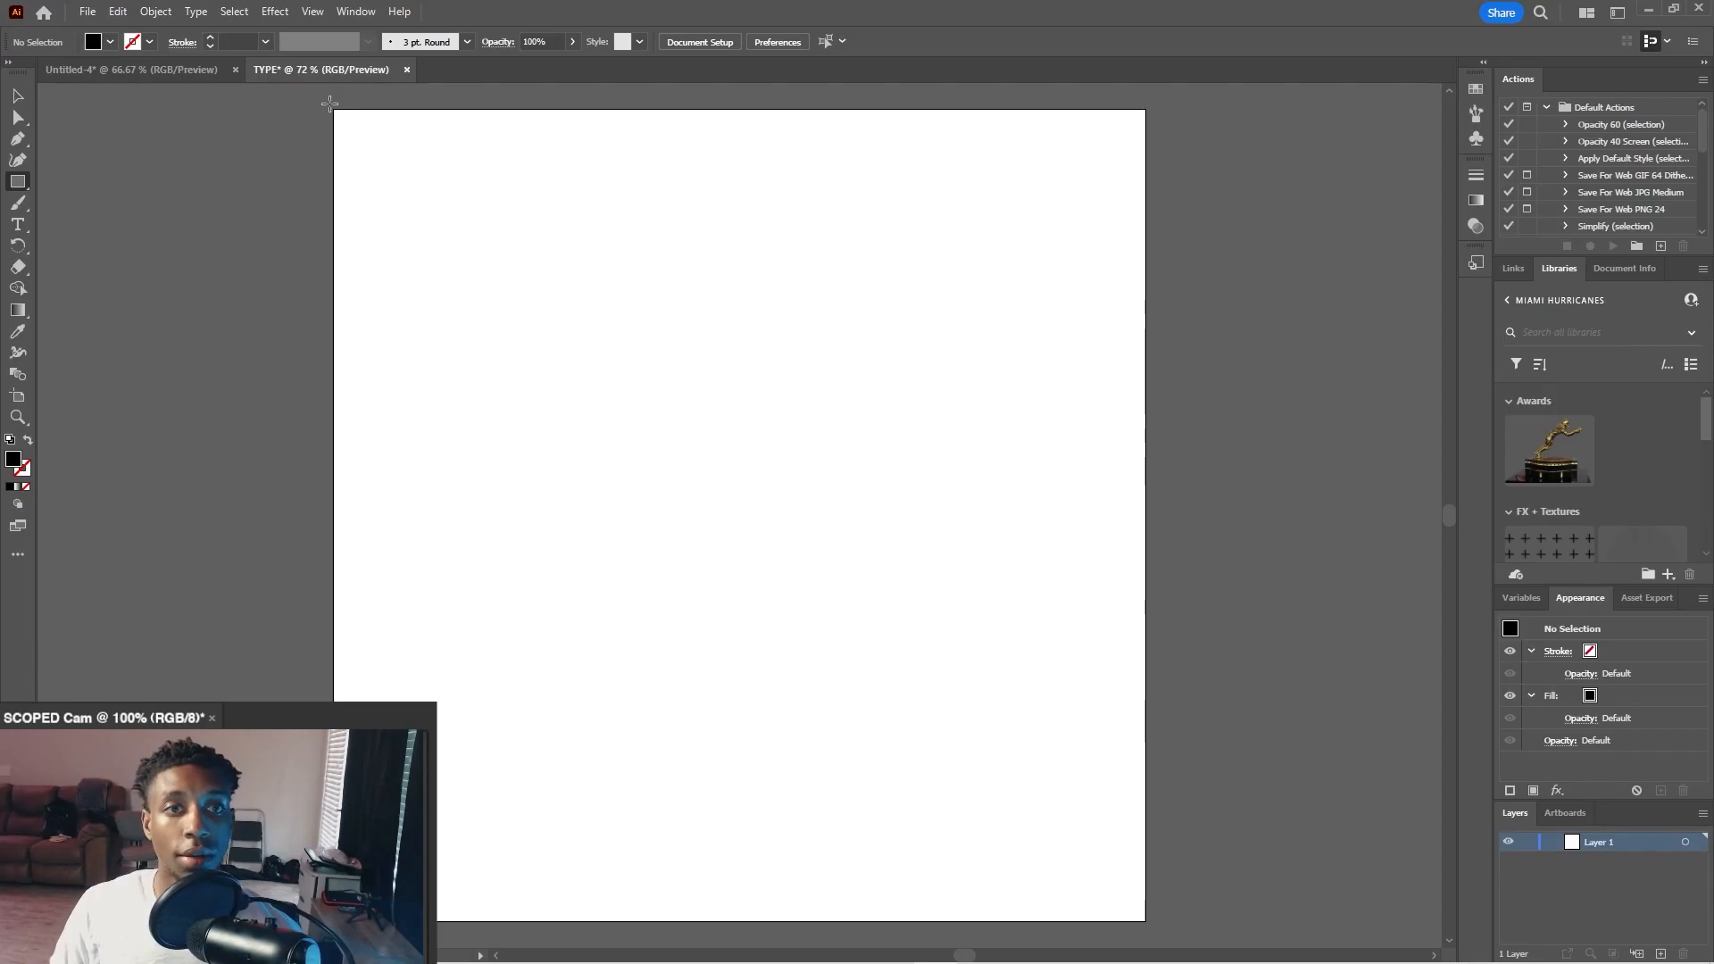
left_click_drag(767, 239, 1713, 963)
left_click_drag(1171, 933, 1171, 934)
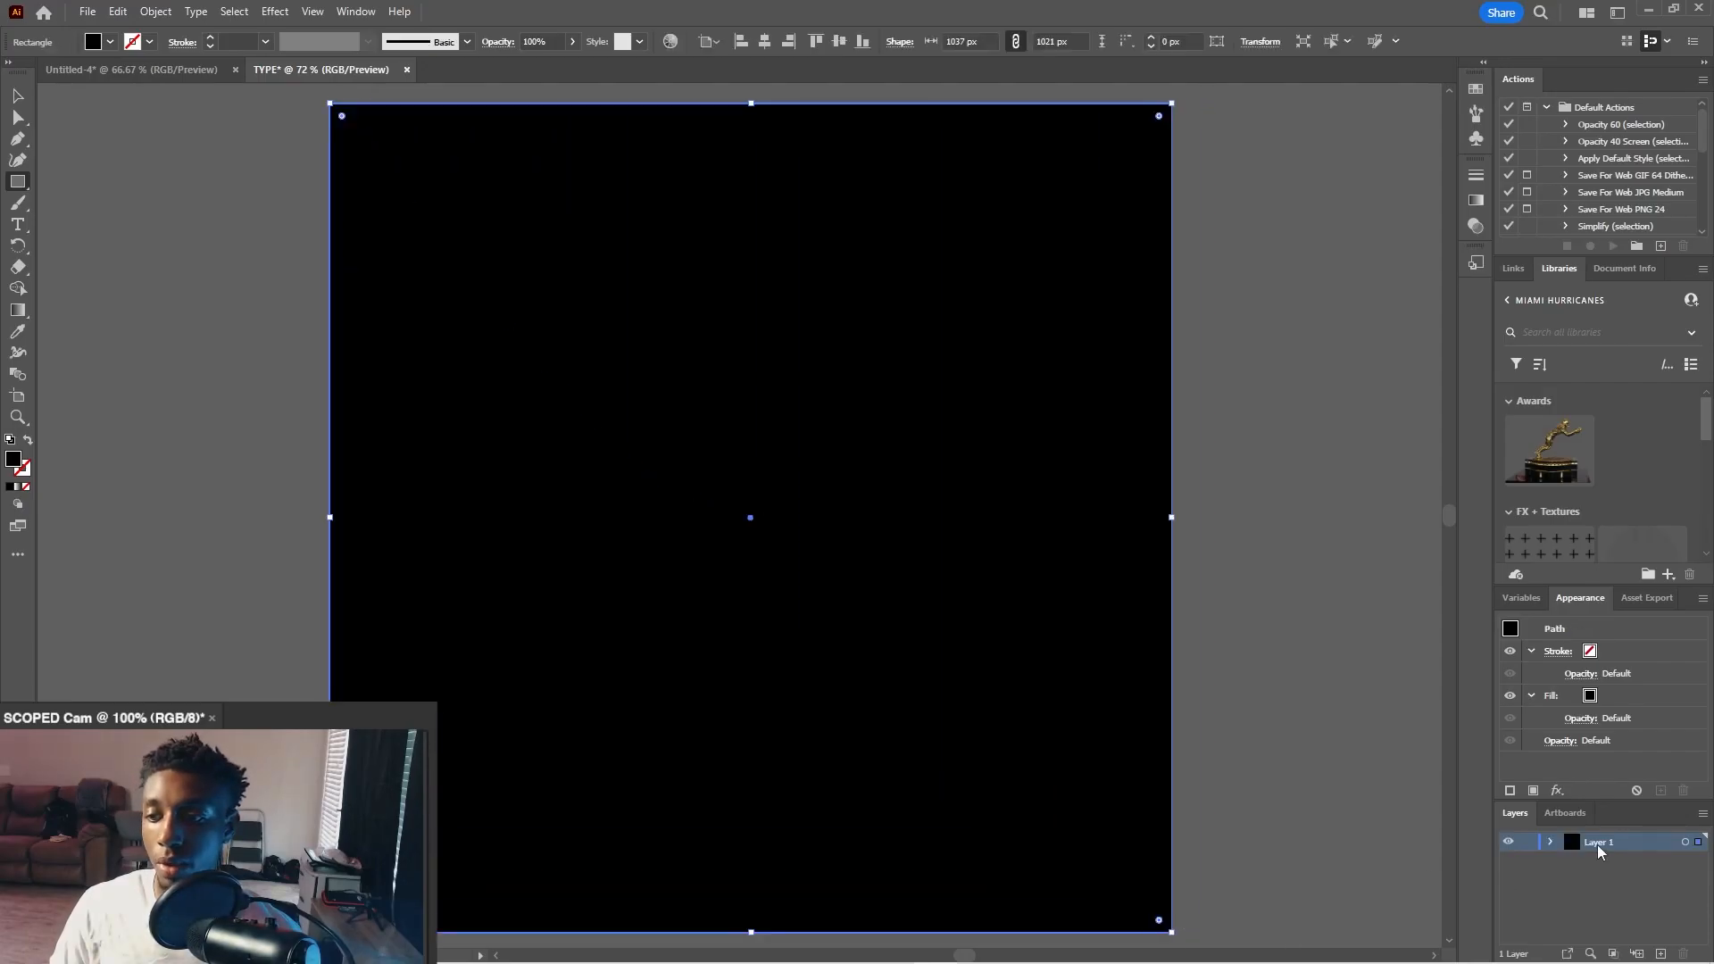
- Lock the layer holding the black rectangle and rename it BG
left_click(1528, 843)
key("v")
scroll(639, 250, "down", 1)
scroll(639, 250, "up", 1)
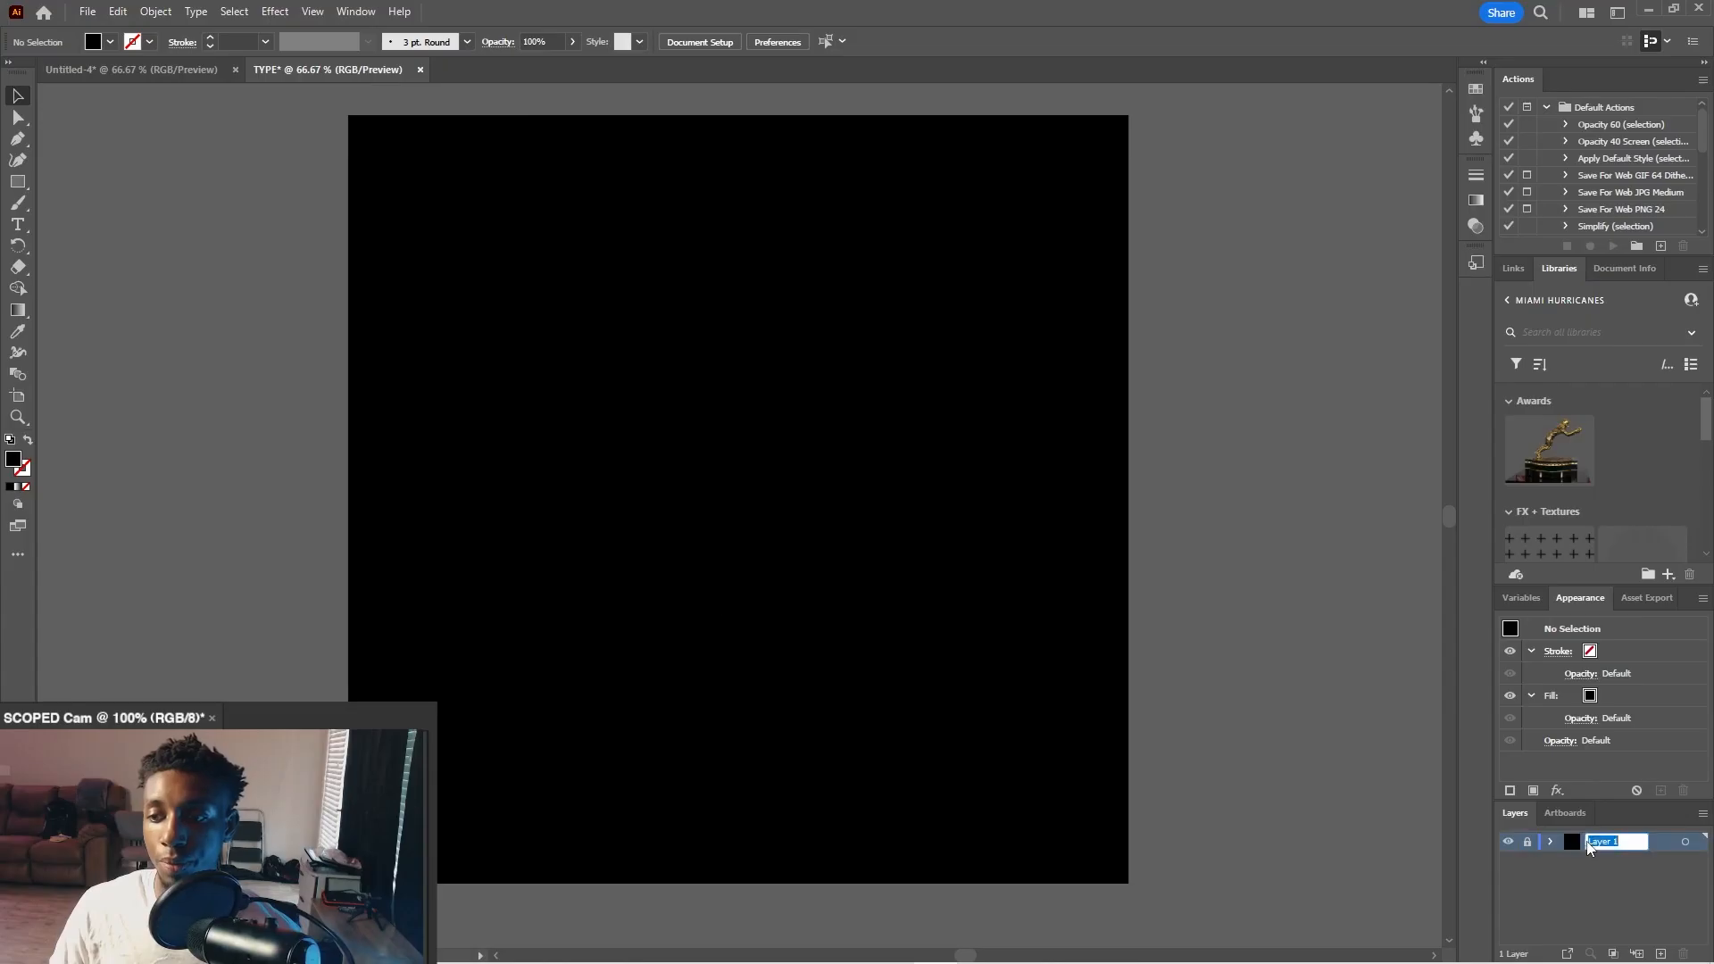
double_click(1591, 845)
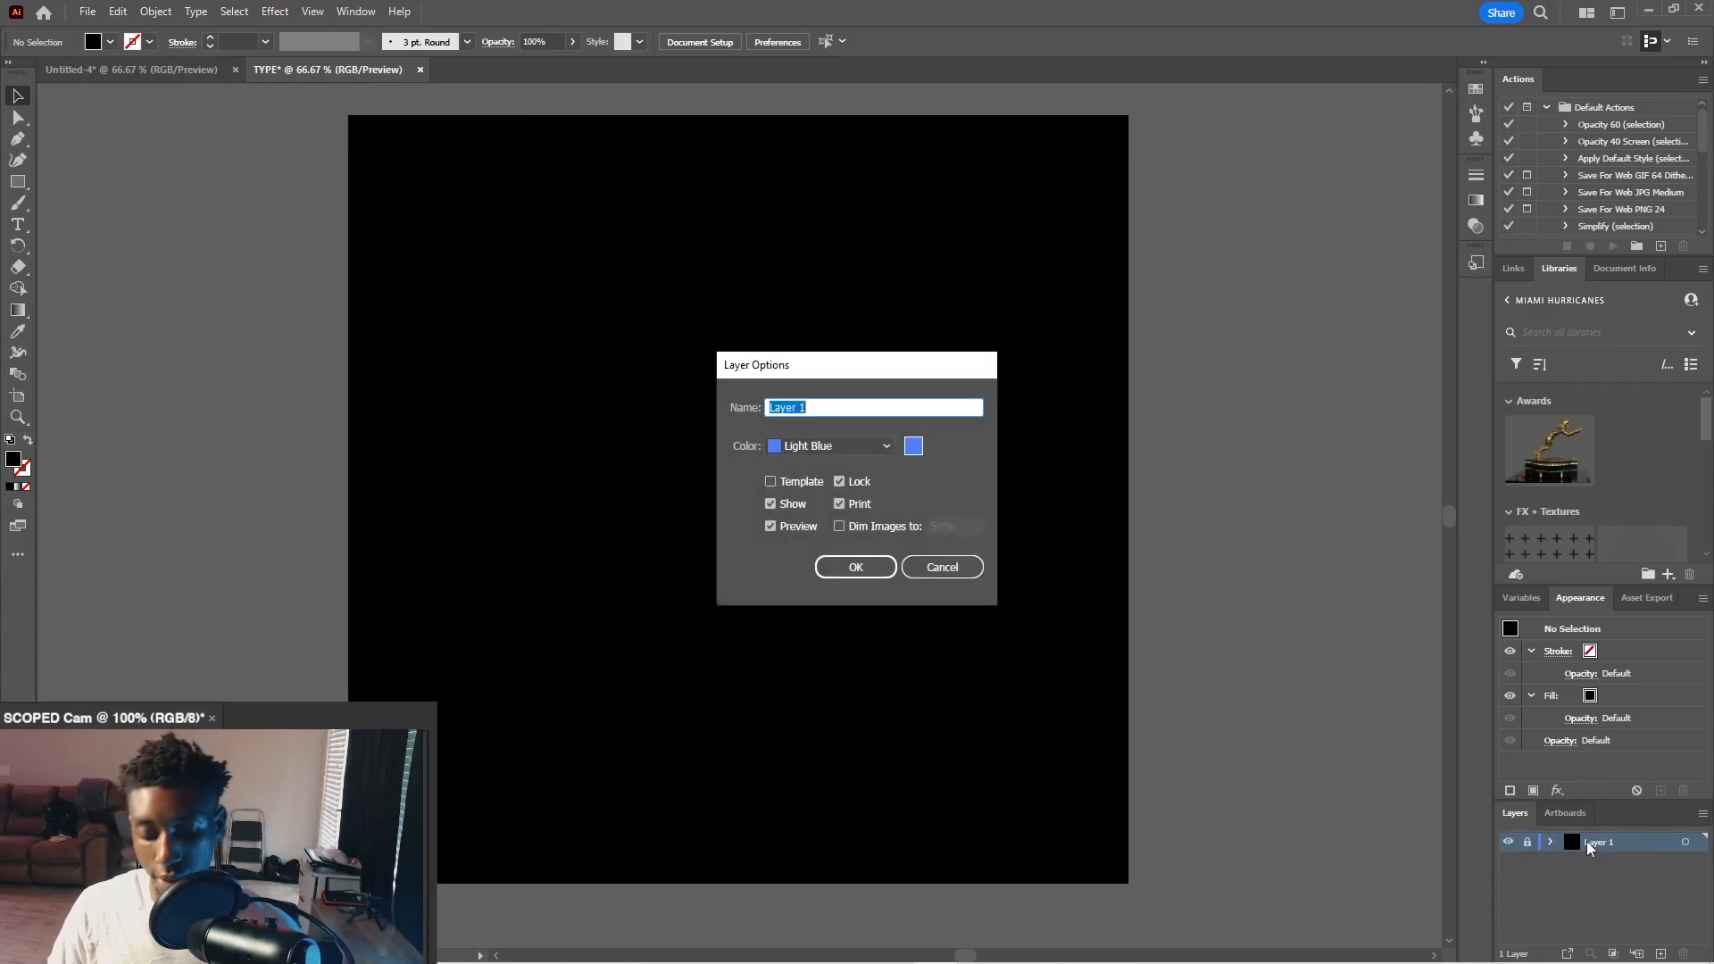
type("BG")
key("Return")
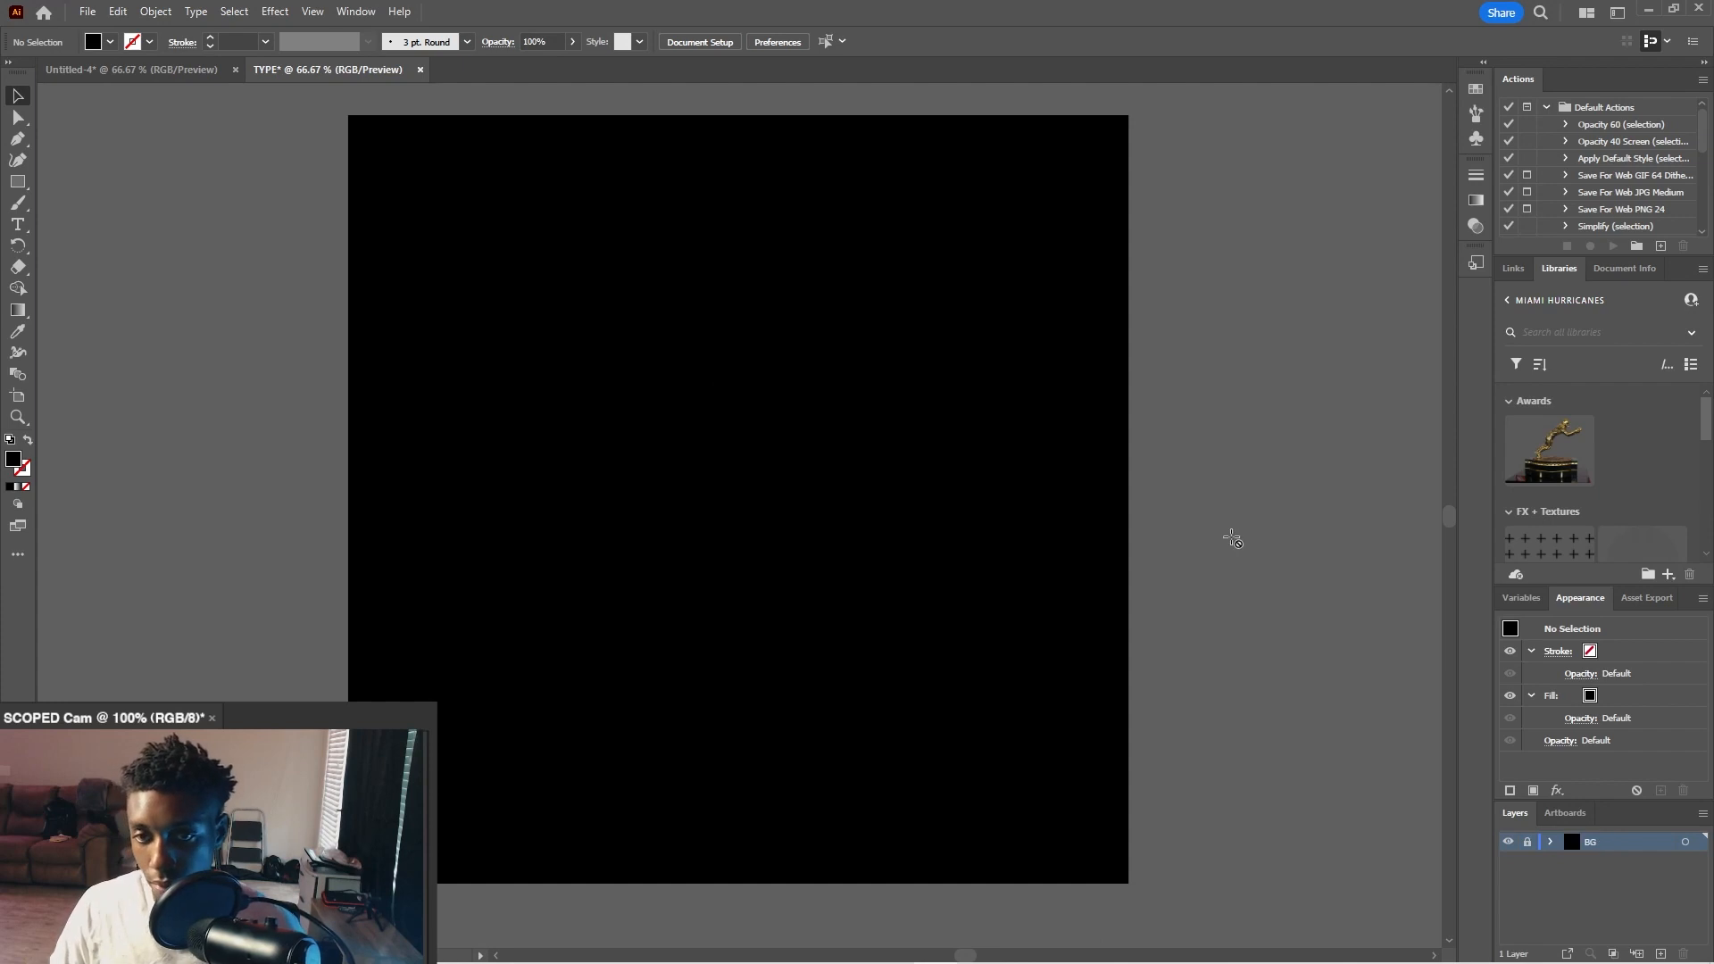
- Add a new layer above BG and place the point text EASY on the artboard
left_click(1656, 951)
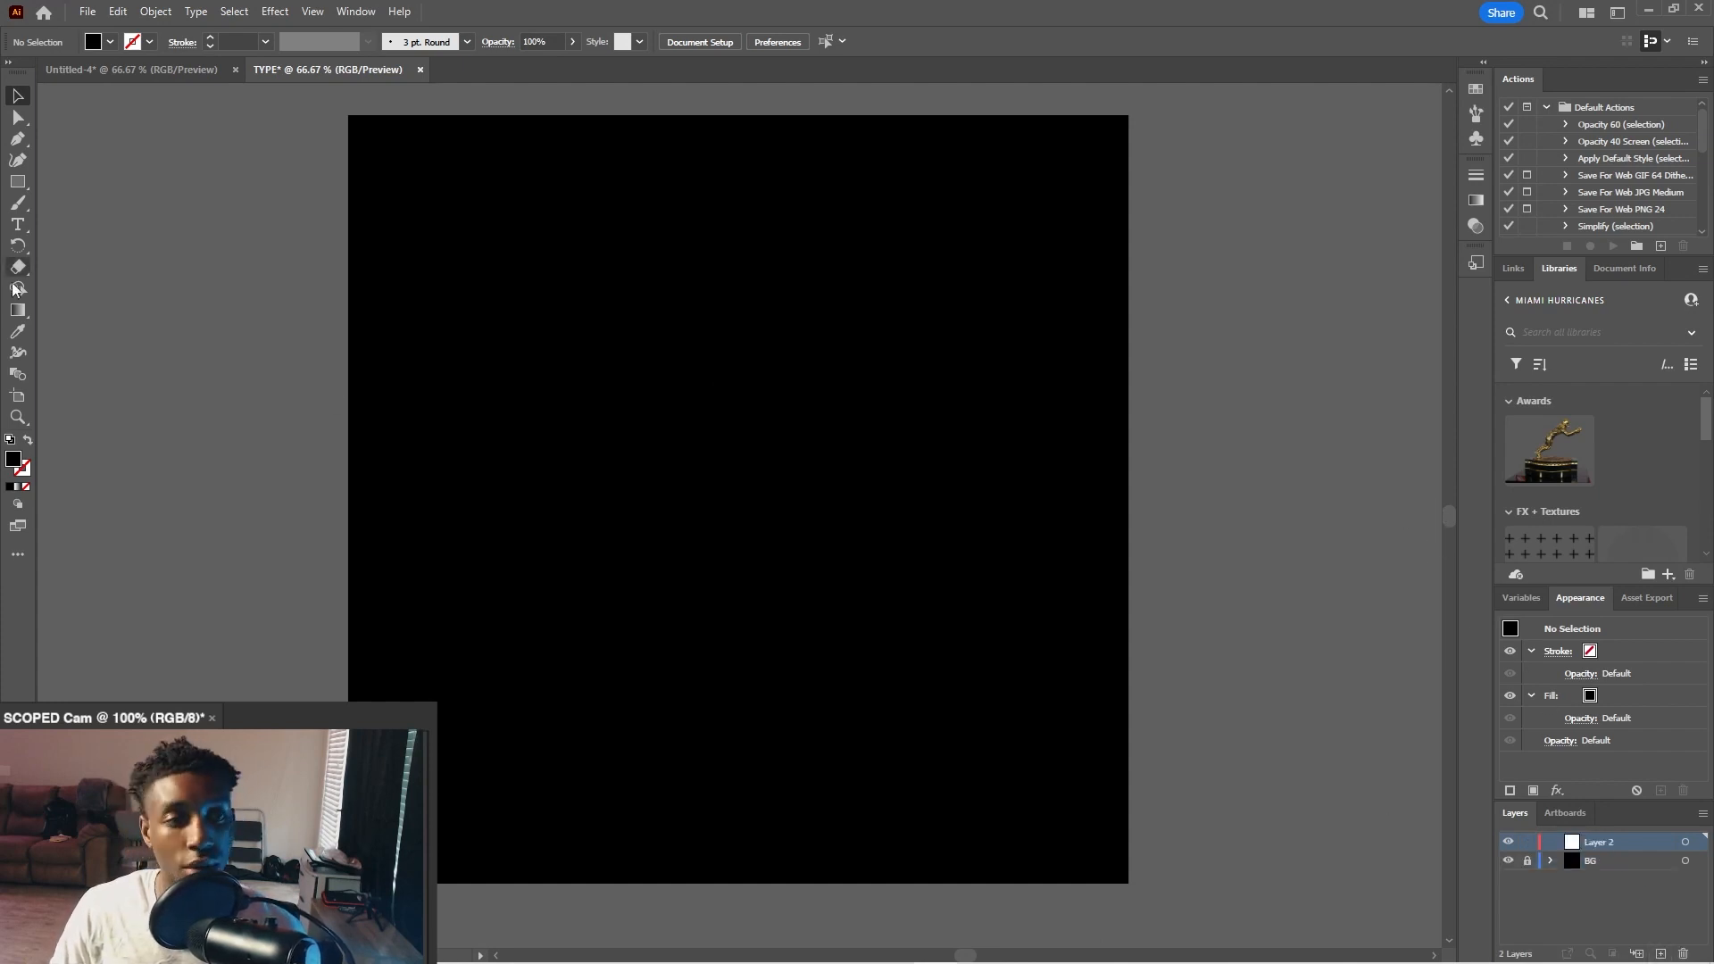
left_click(18, 224)
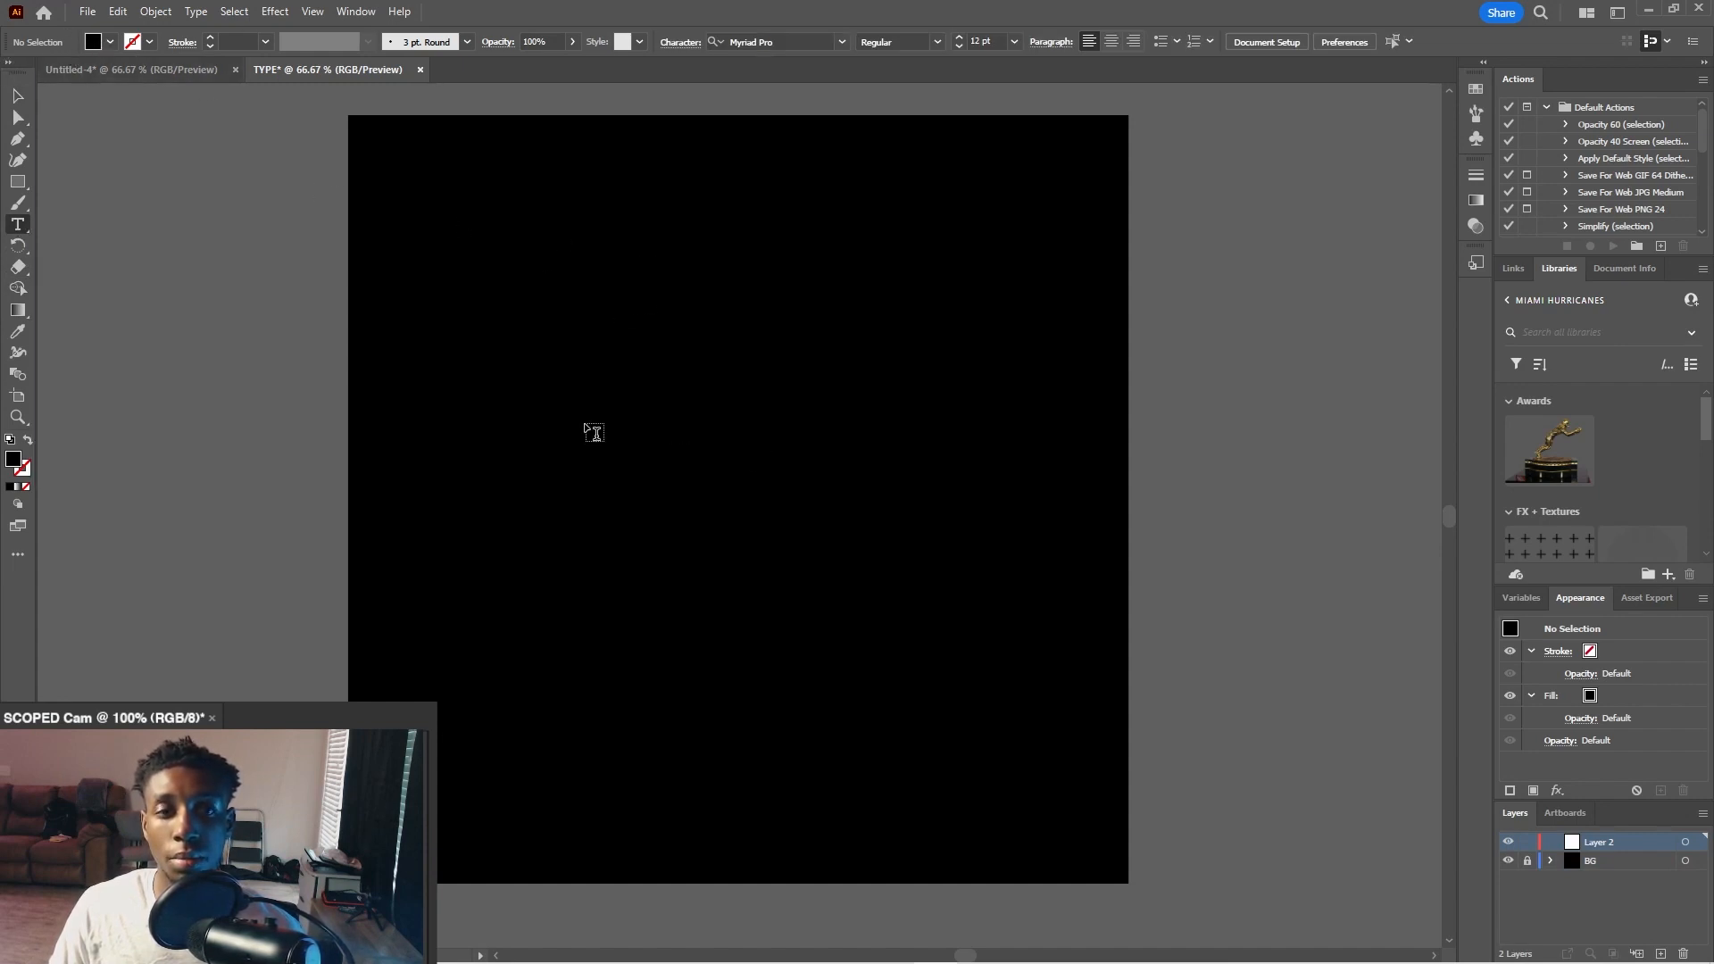
left_click(541, 353)
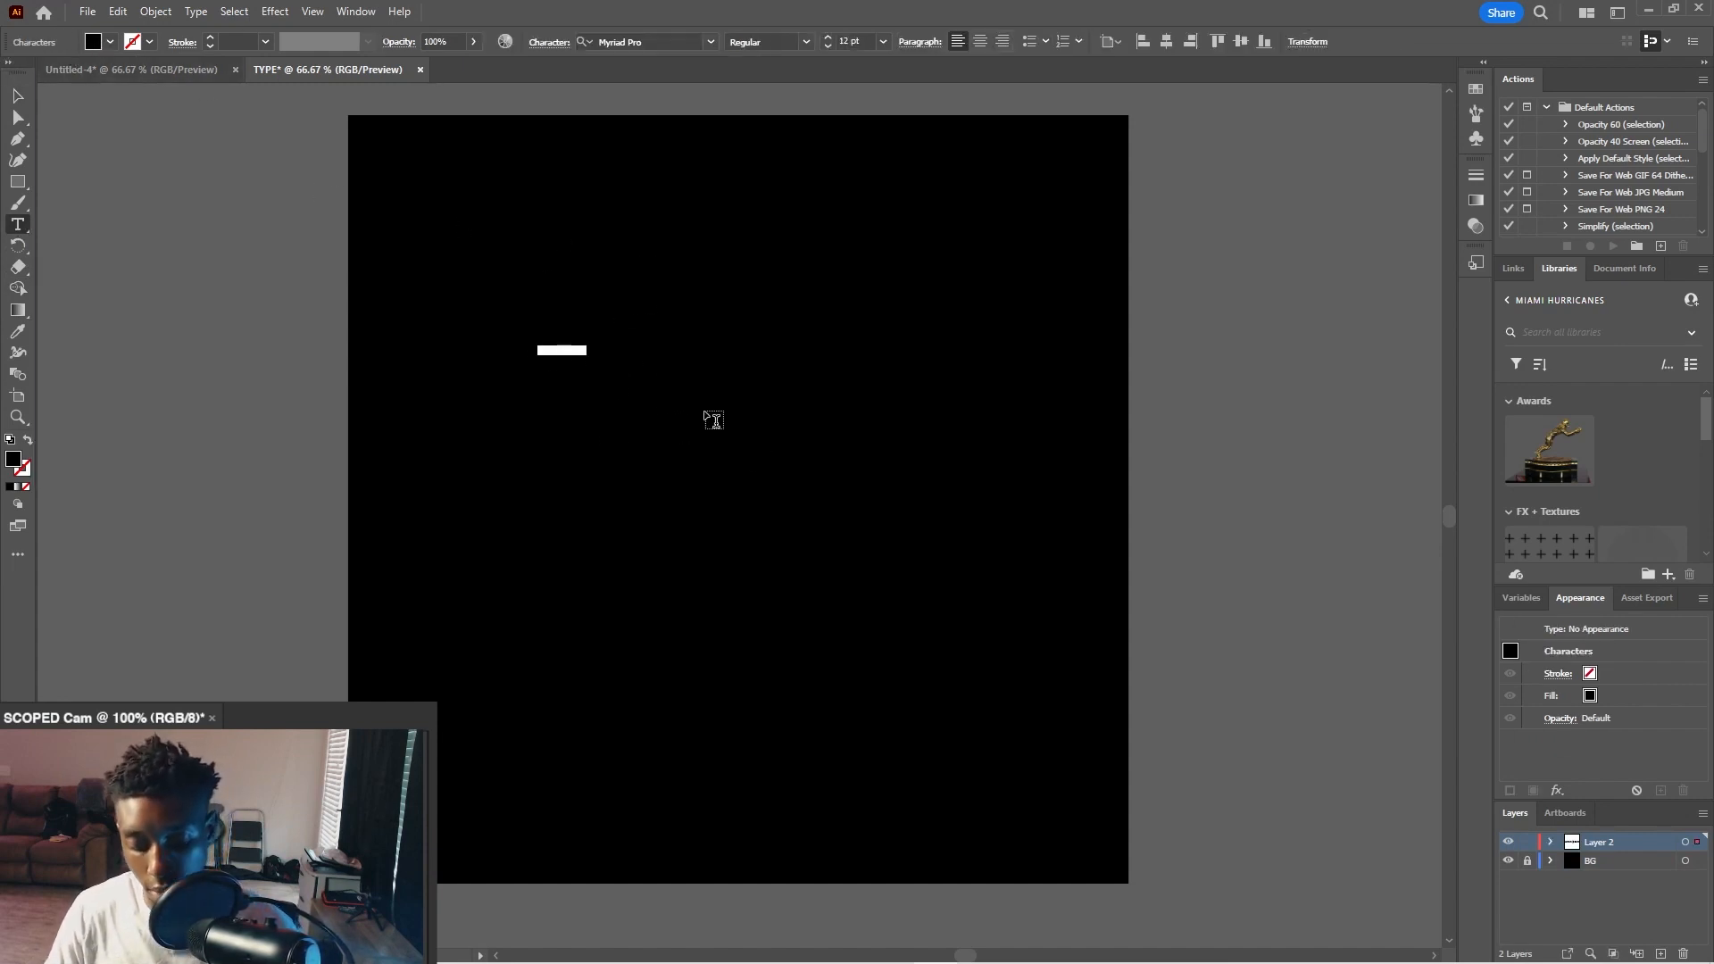
key("BackSpace")
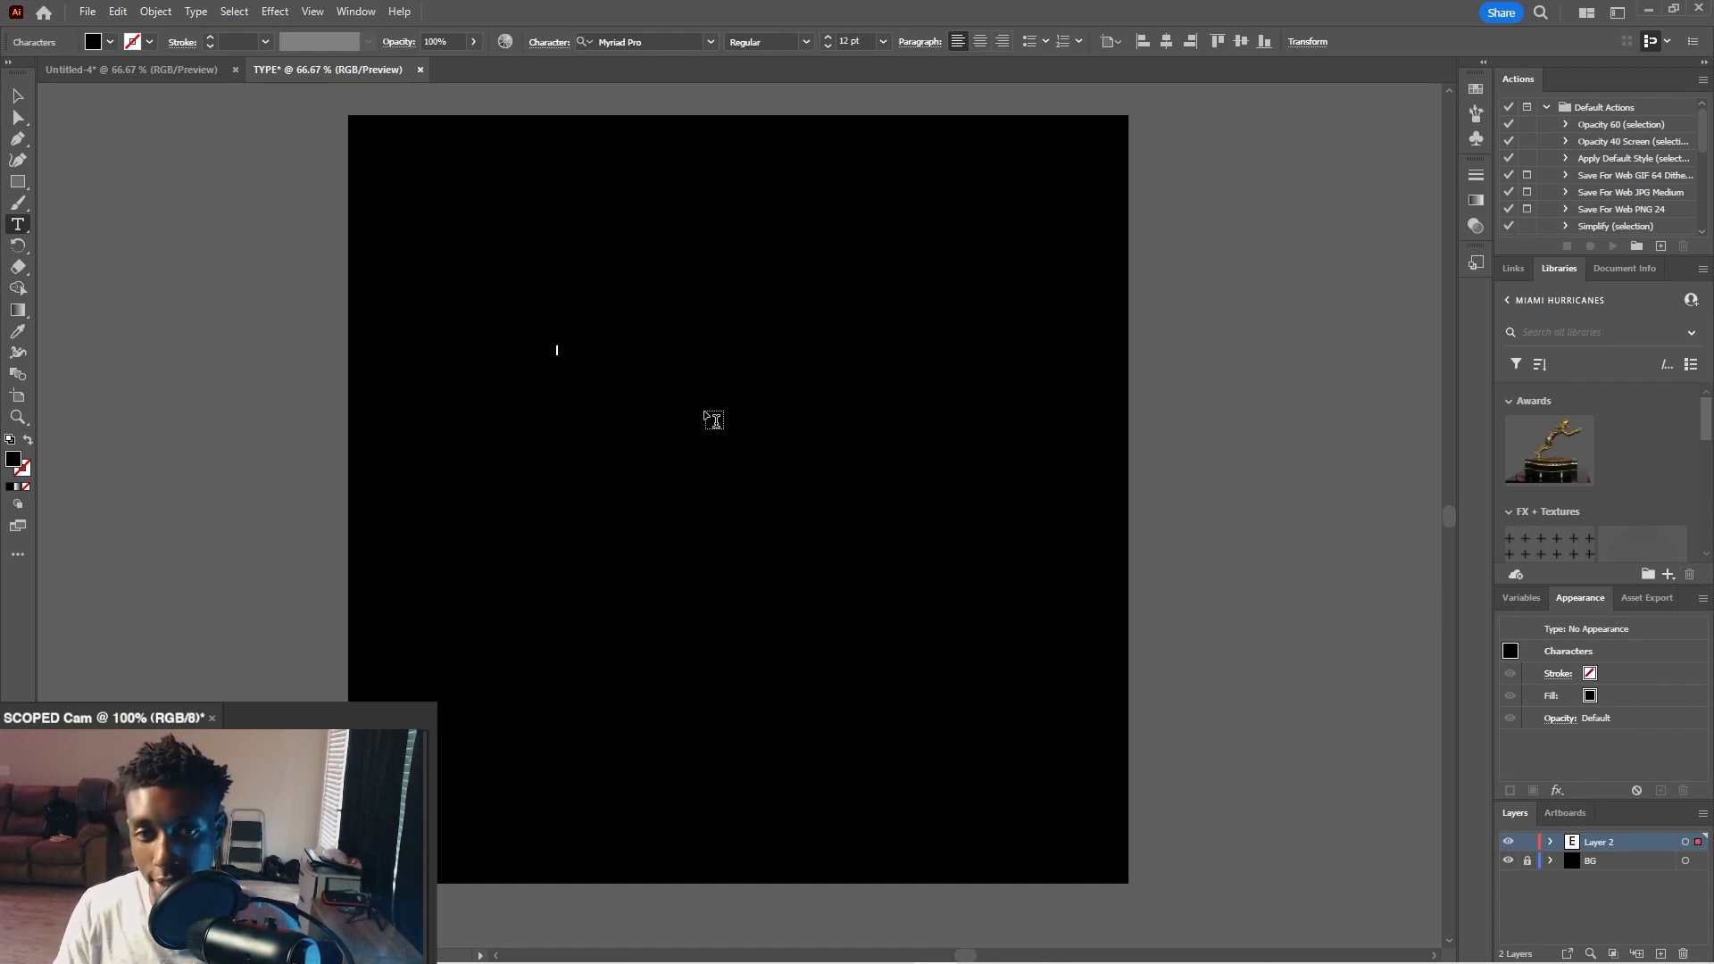
key("Escape")
- Fill the EASY text with white and scale it up to about 237 pt in the artboard's upper half
double_click(548, 350)
left_click(95, 44)
left_click(38, 70)
key("Escape")
key("Escape")
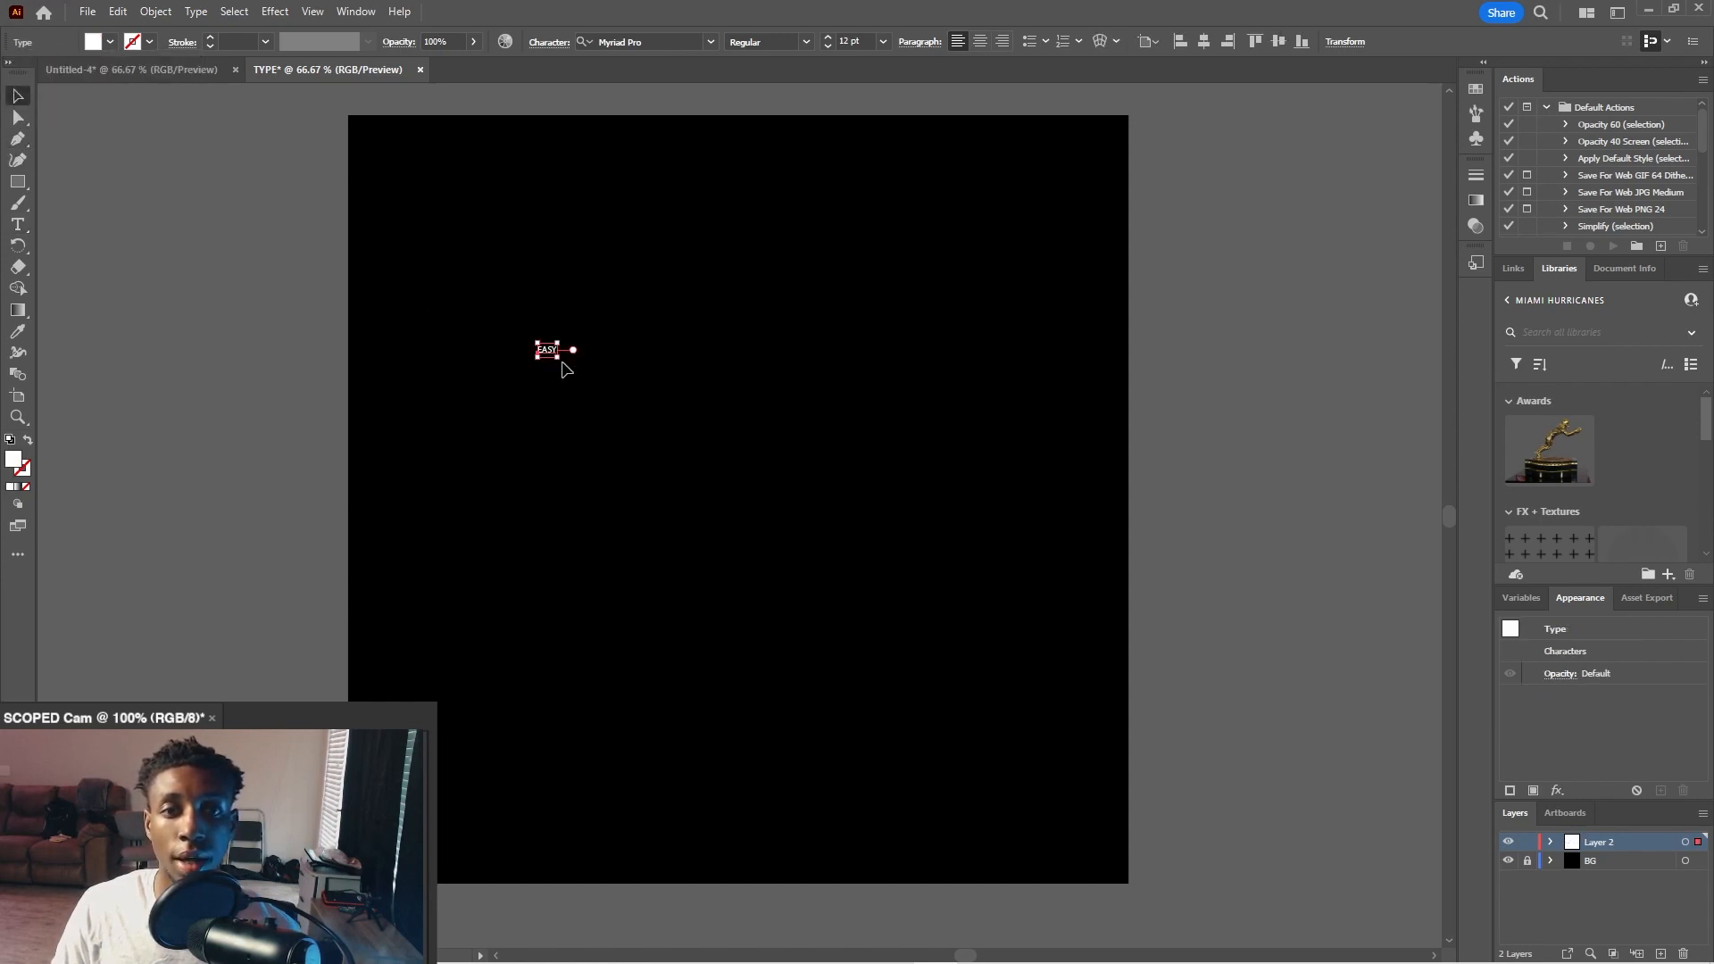
left_click_drag(563, 360, 971, 620)
left_click_drag(831, 459, 821, 413)
- Change the font of the whole EASY text to Apotek ExtraWide Black
double_click(821, 414)
key("ctrl+a")
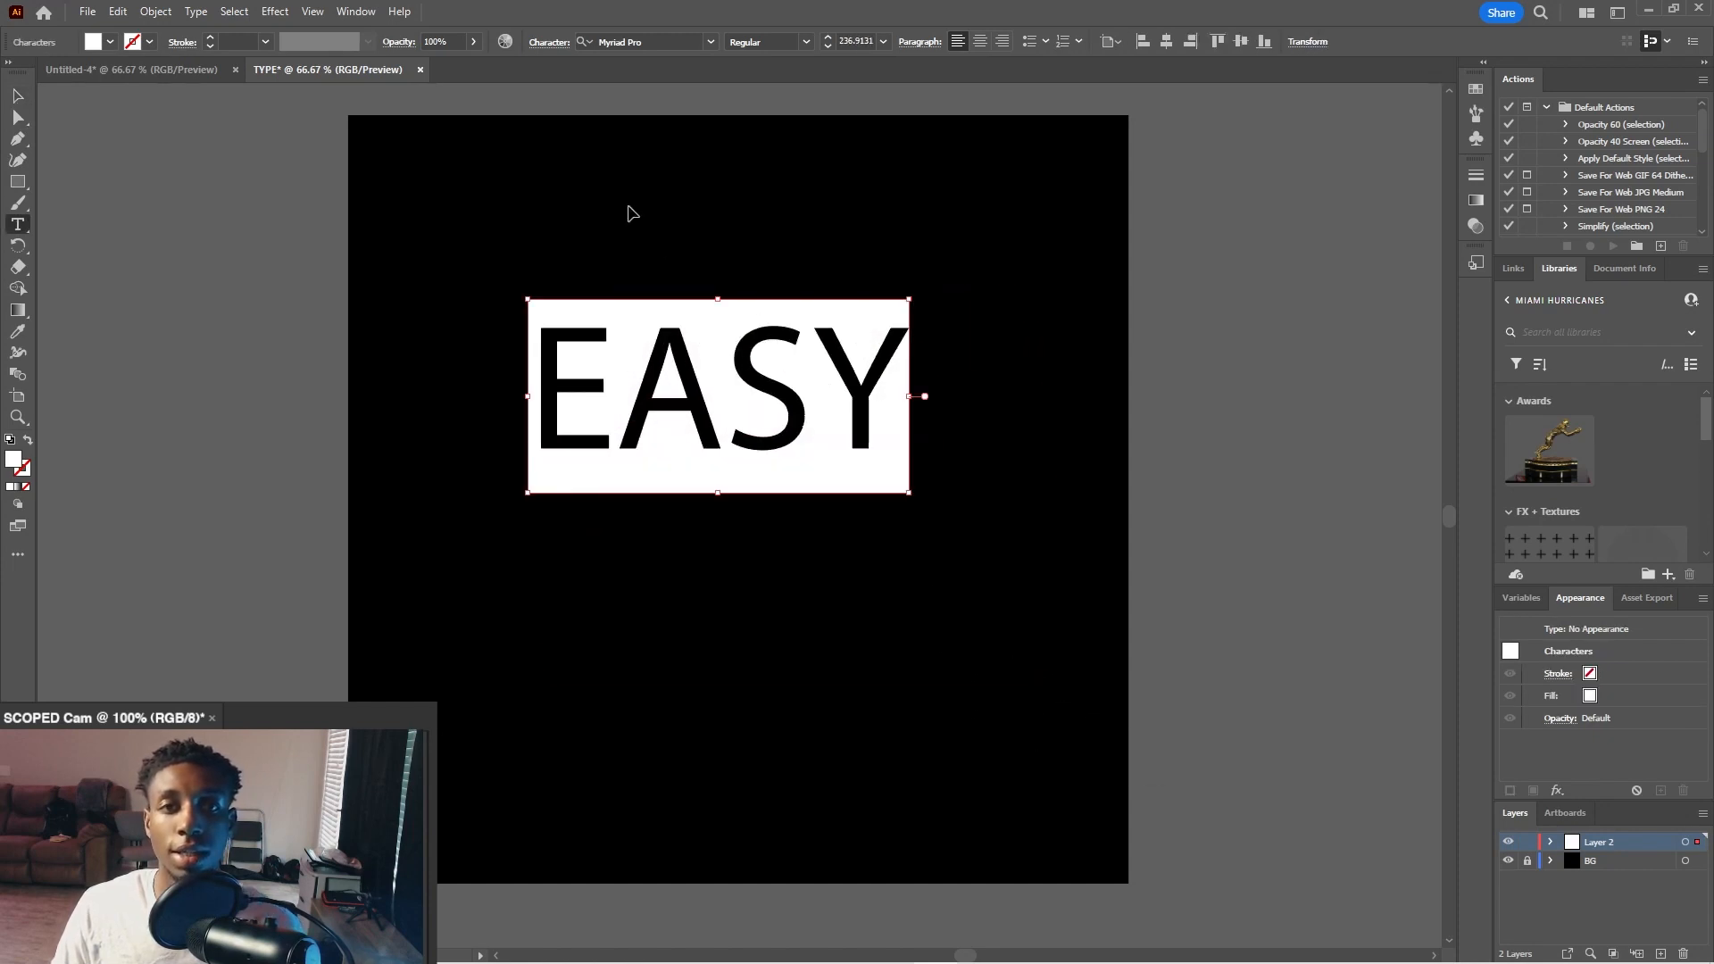
left_click(711, 42)
type("APOTE")
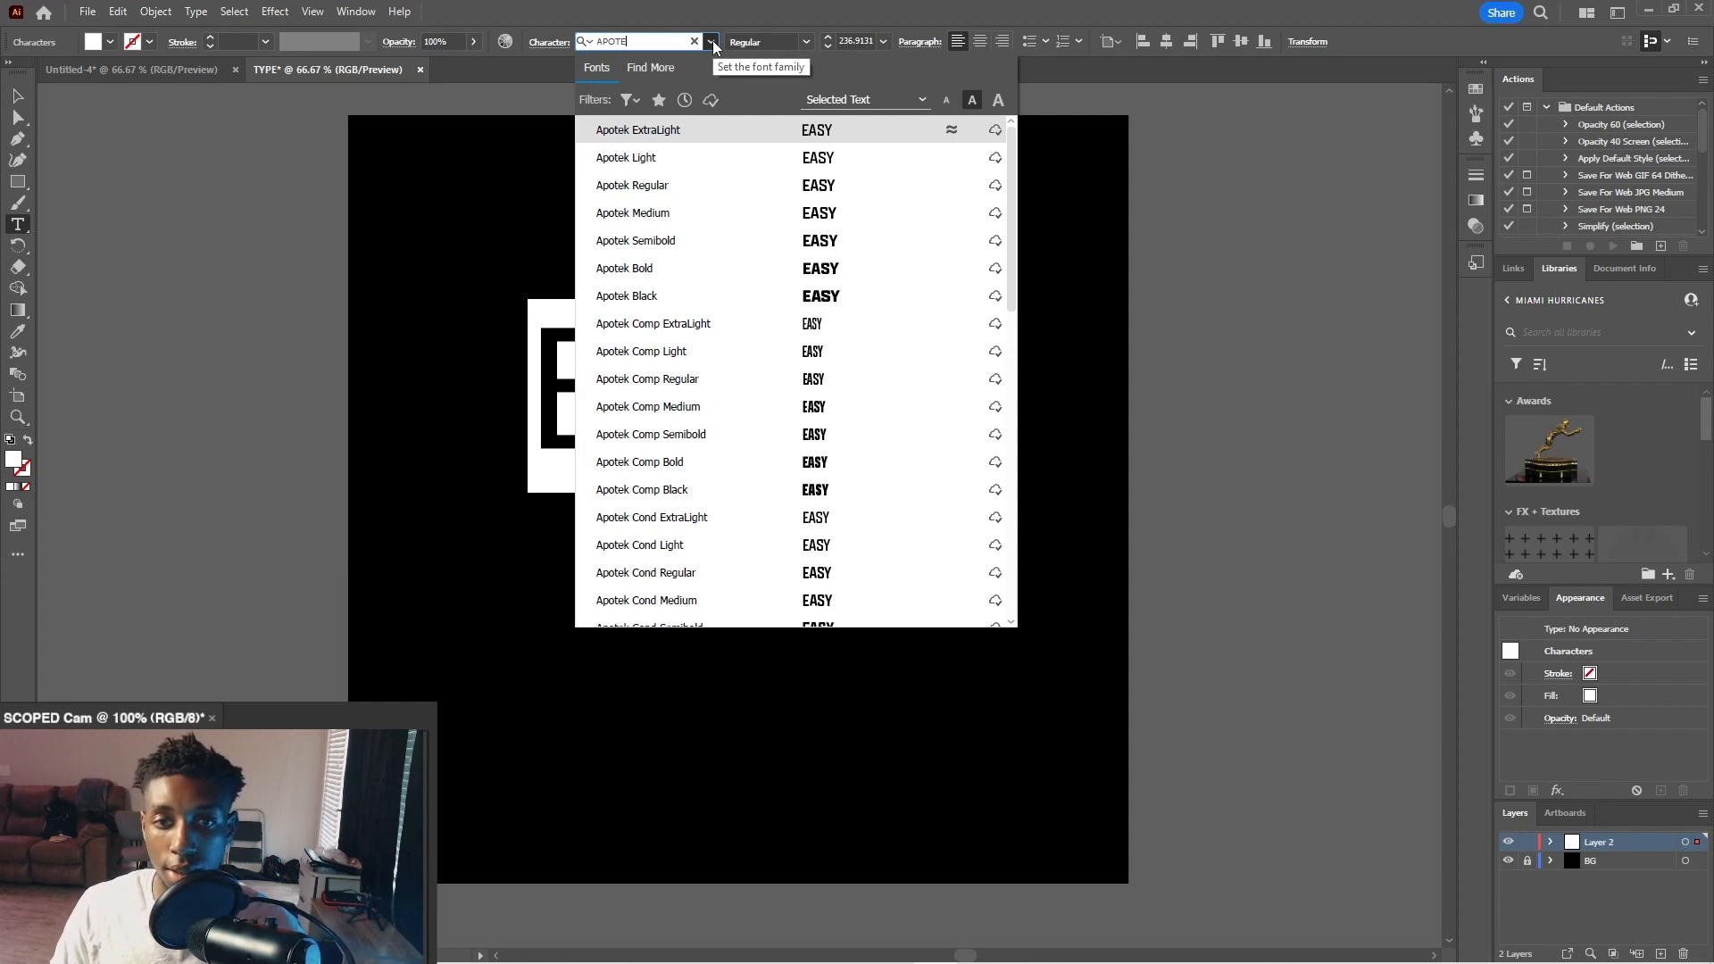
scroll(712, 517, "down", 7)
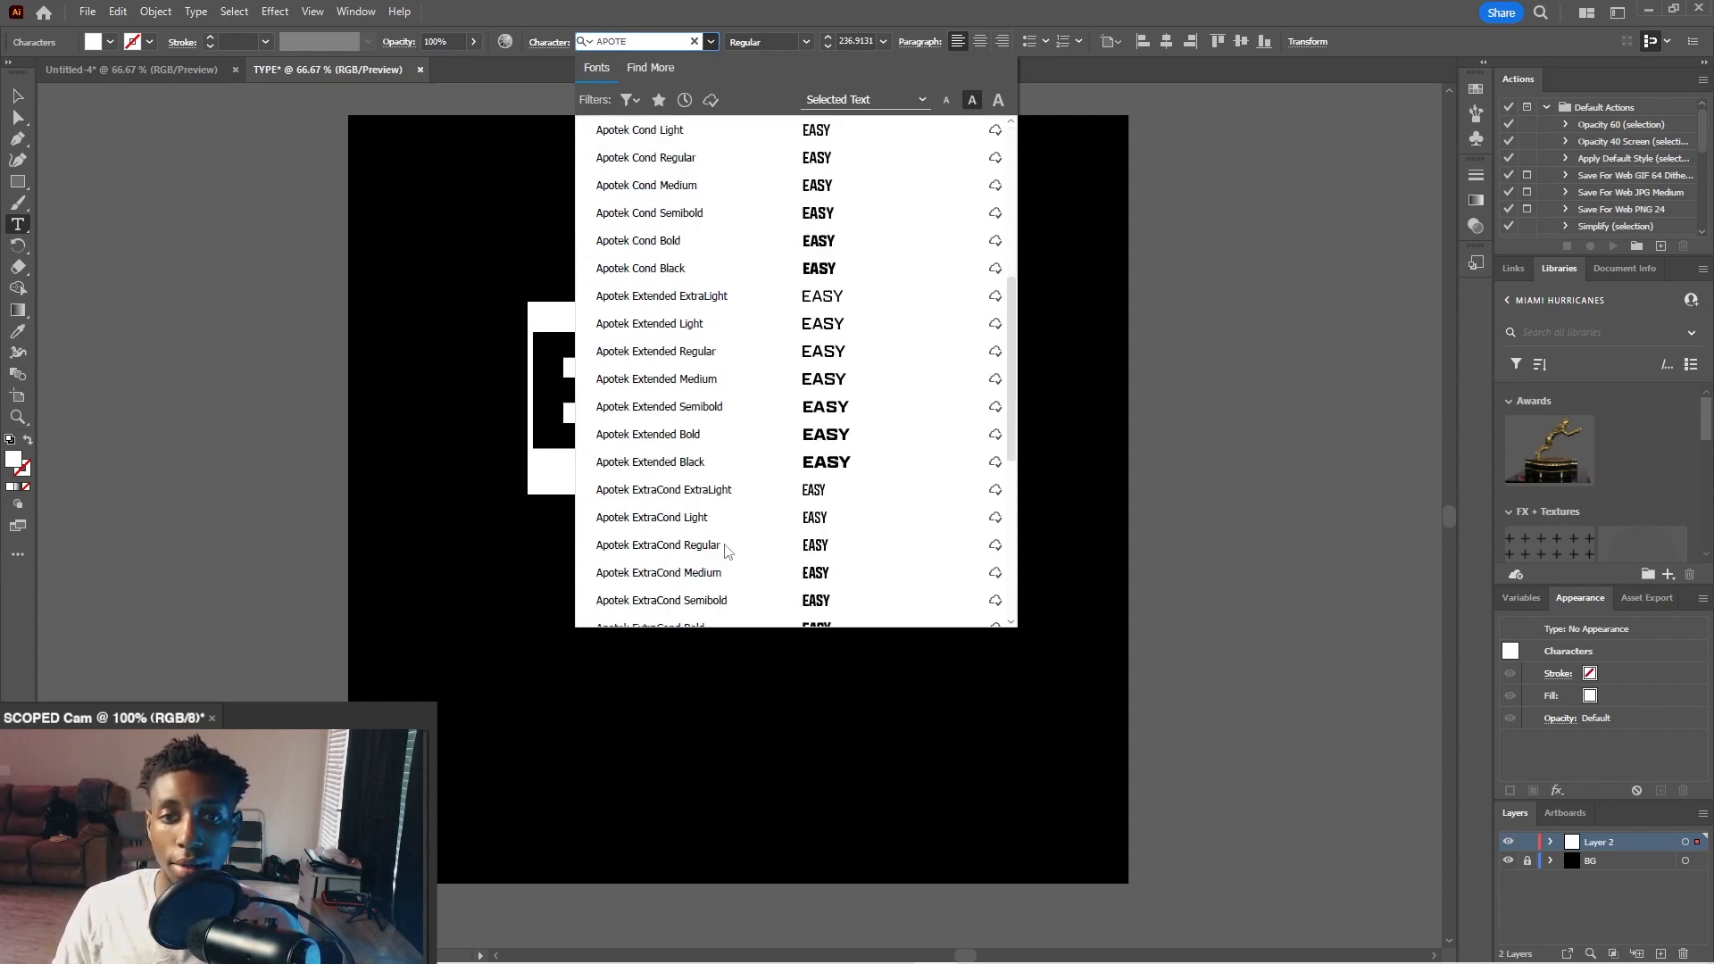
scroll(712, 518, "down", 2)
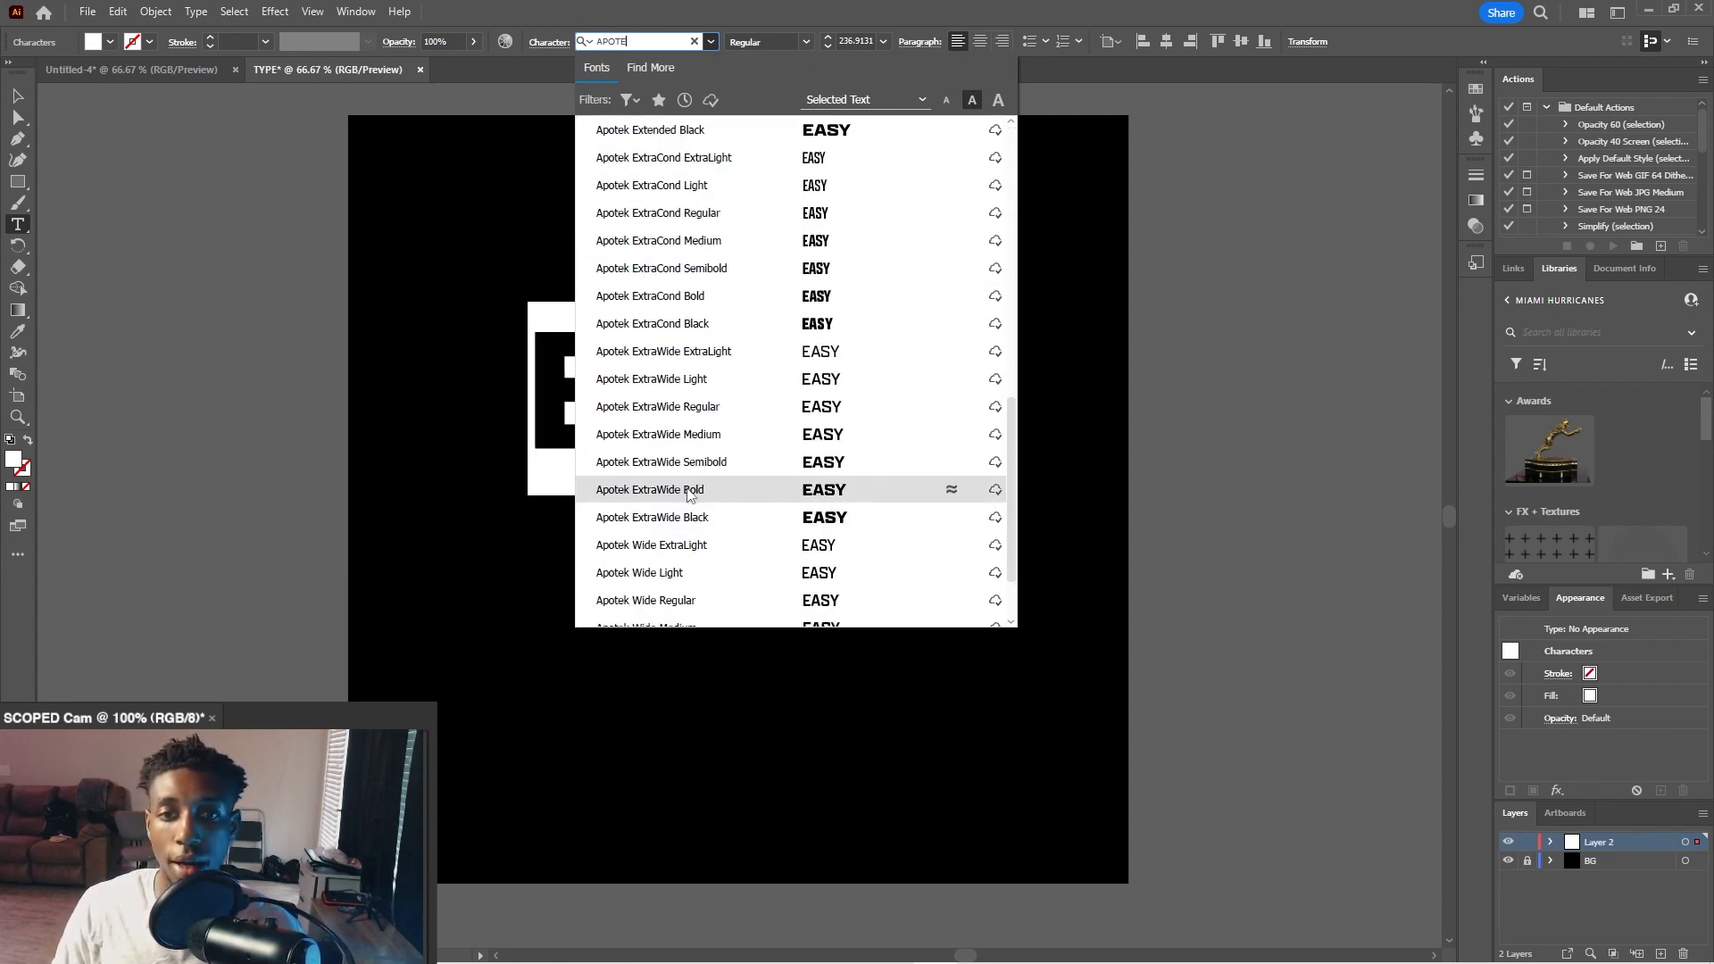
left_click(707, 517)
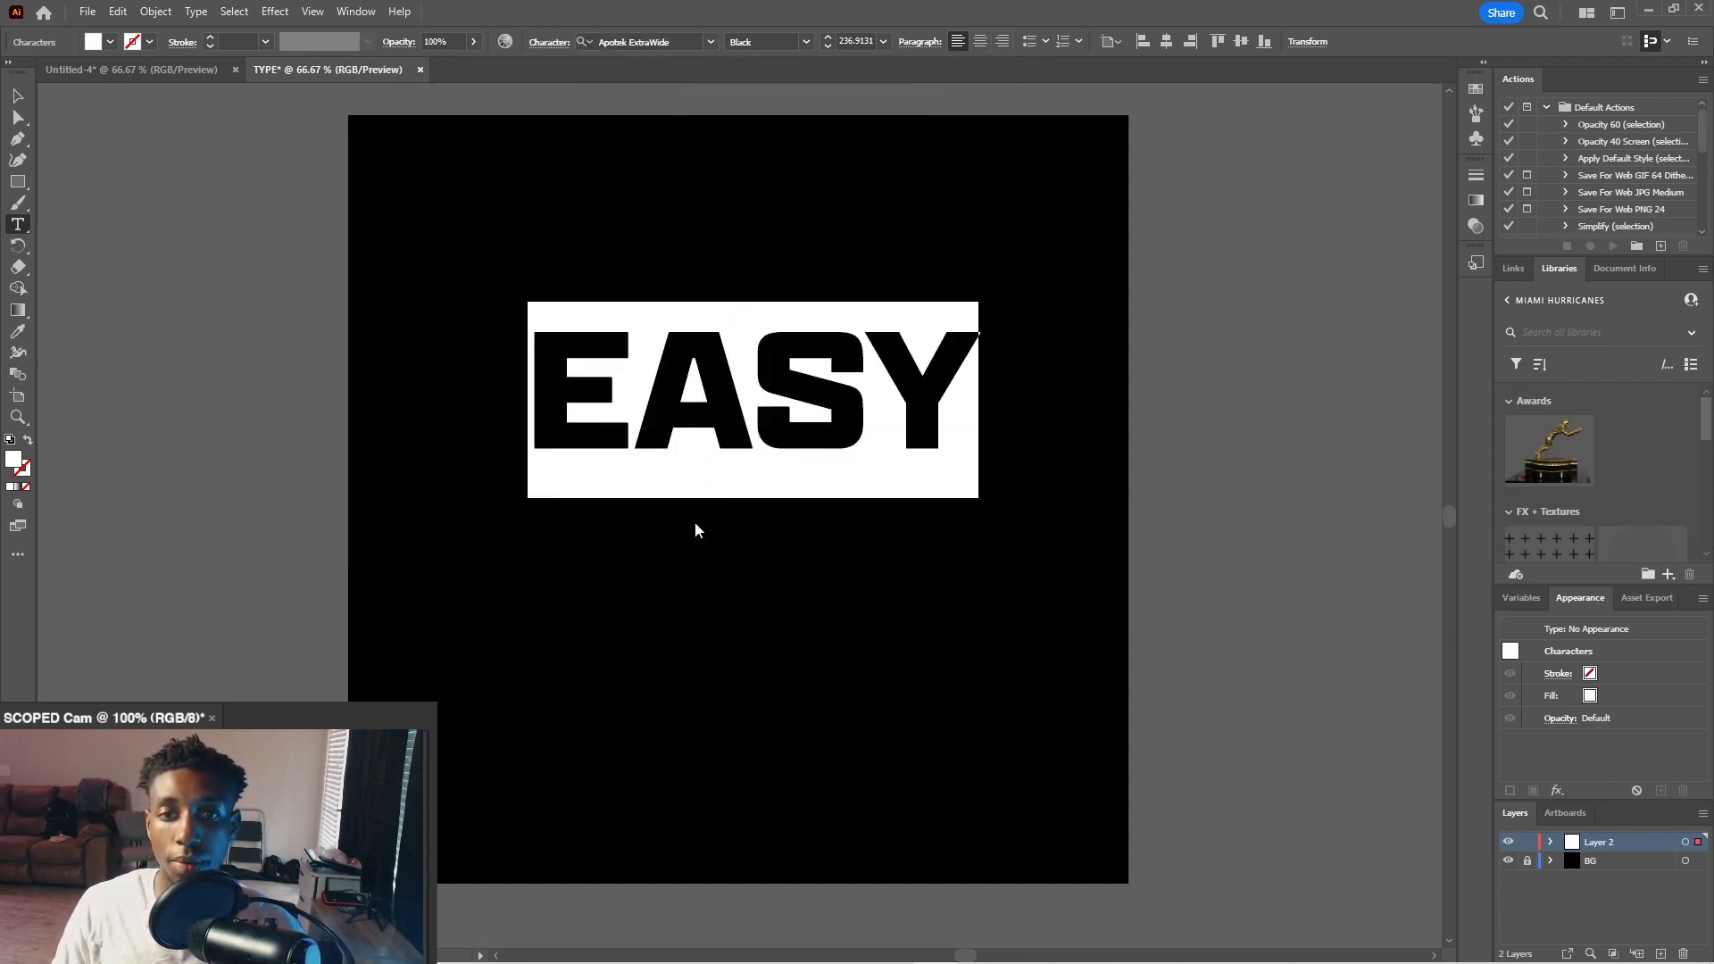
- Move the EASY text higher on the artboard and convert it to outlines
left_click(17, 95)
left_click_drag(807, 445, 772, 312)
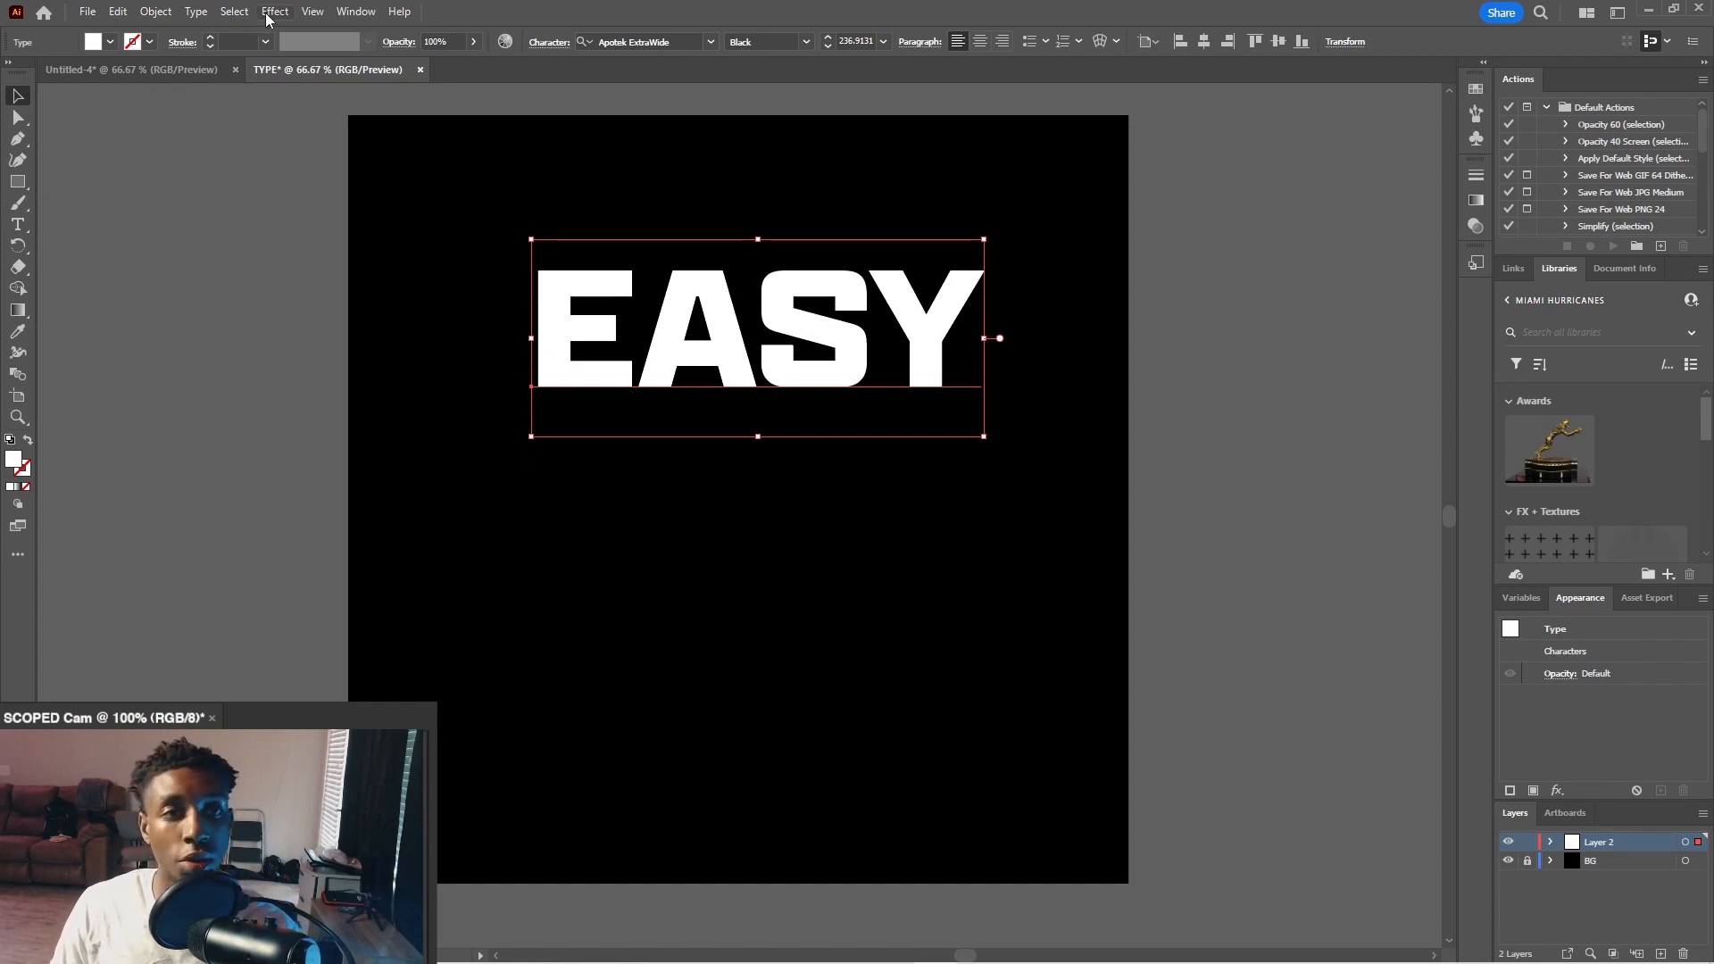
left_click(200, 14)
left_click(268, 328)
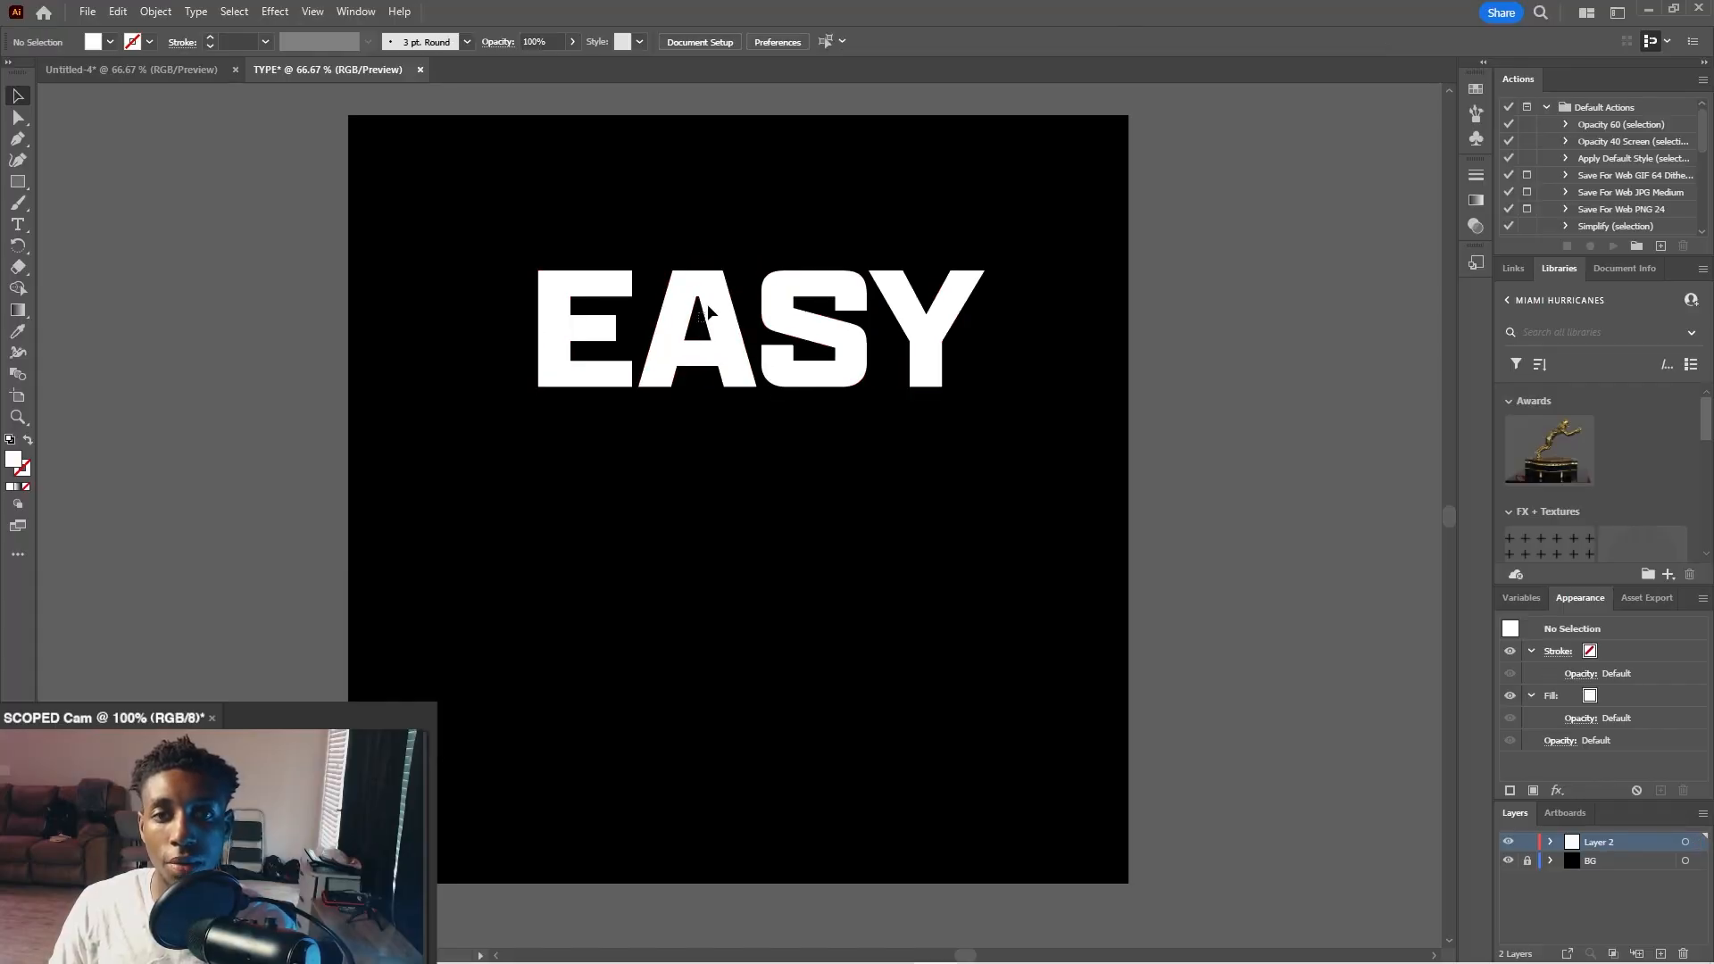
- Scale the outlined EASY group down to about 445 px wide and center it roughly in the artboard's upper part
left_click(734, 335)
left_click_drag(711, 315, 711, 261)
mouse_move(983, 330)
left_mouse_down()
mouse_move(888, 283)
mouse_move(964, 304)
left_mouse_up()
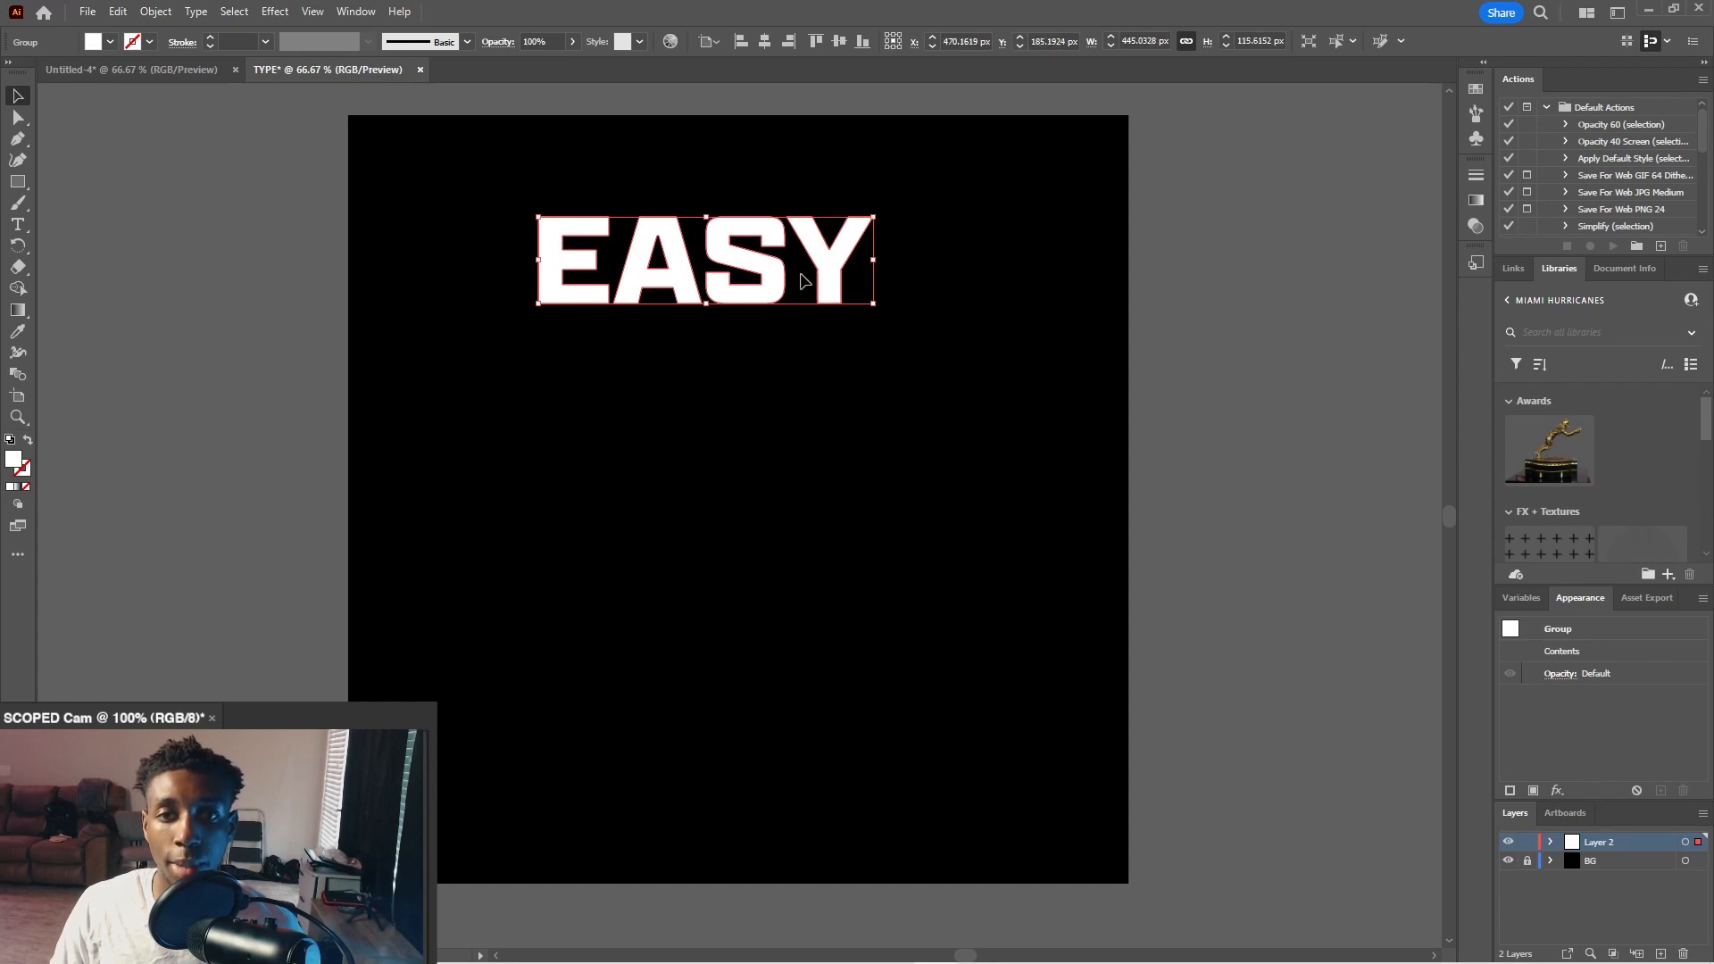
left_click(897, 223)
left_click_drag(803, 249, 837, 300)
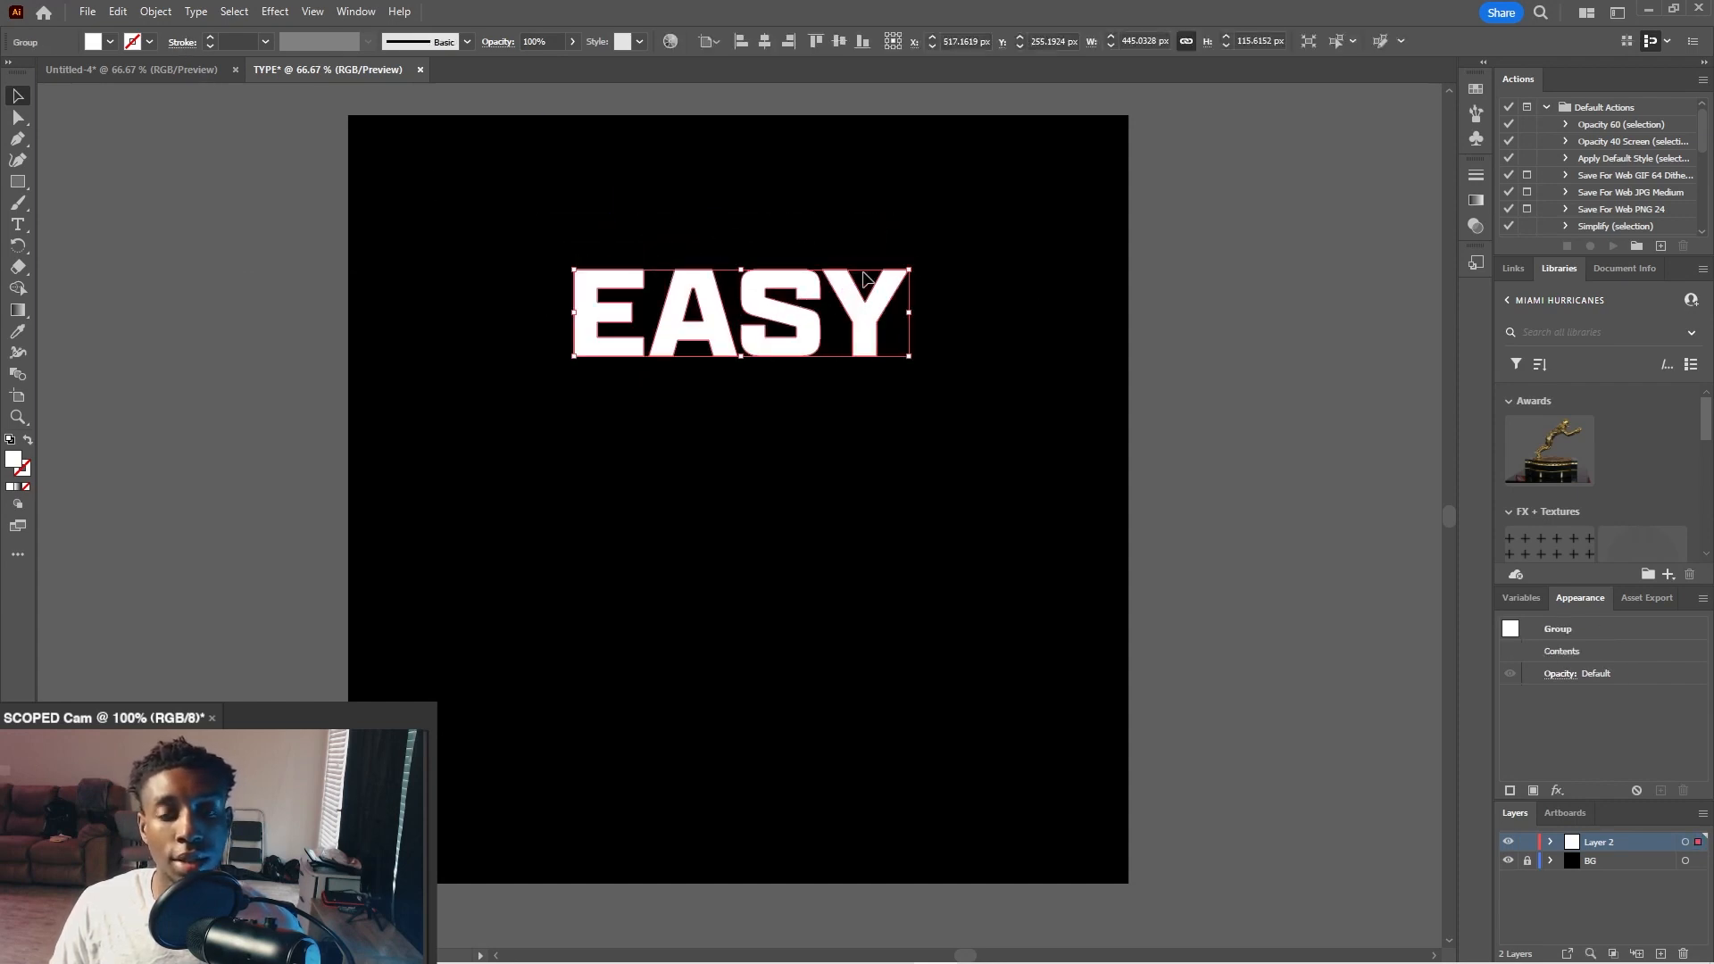
- Start a Distort & Transform Transform effect on the EASY group with 5 copies, keeping the artwork in view
left_click(265, 14)
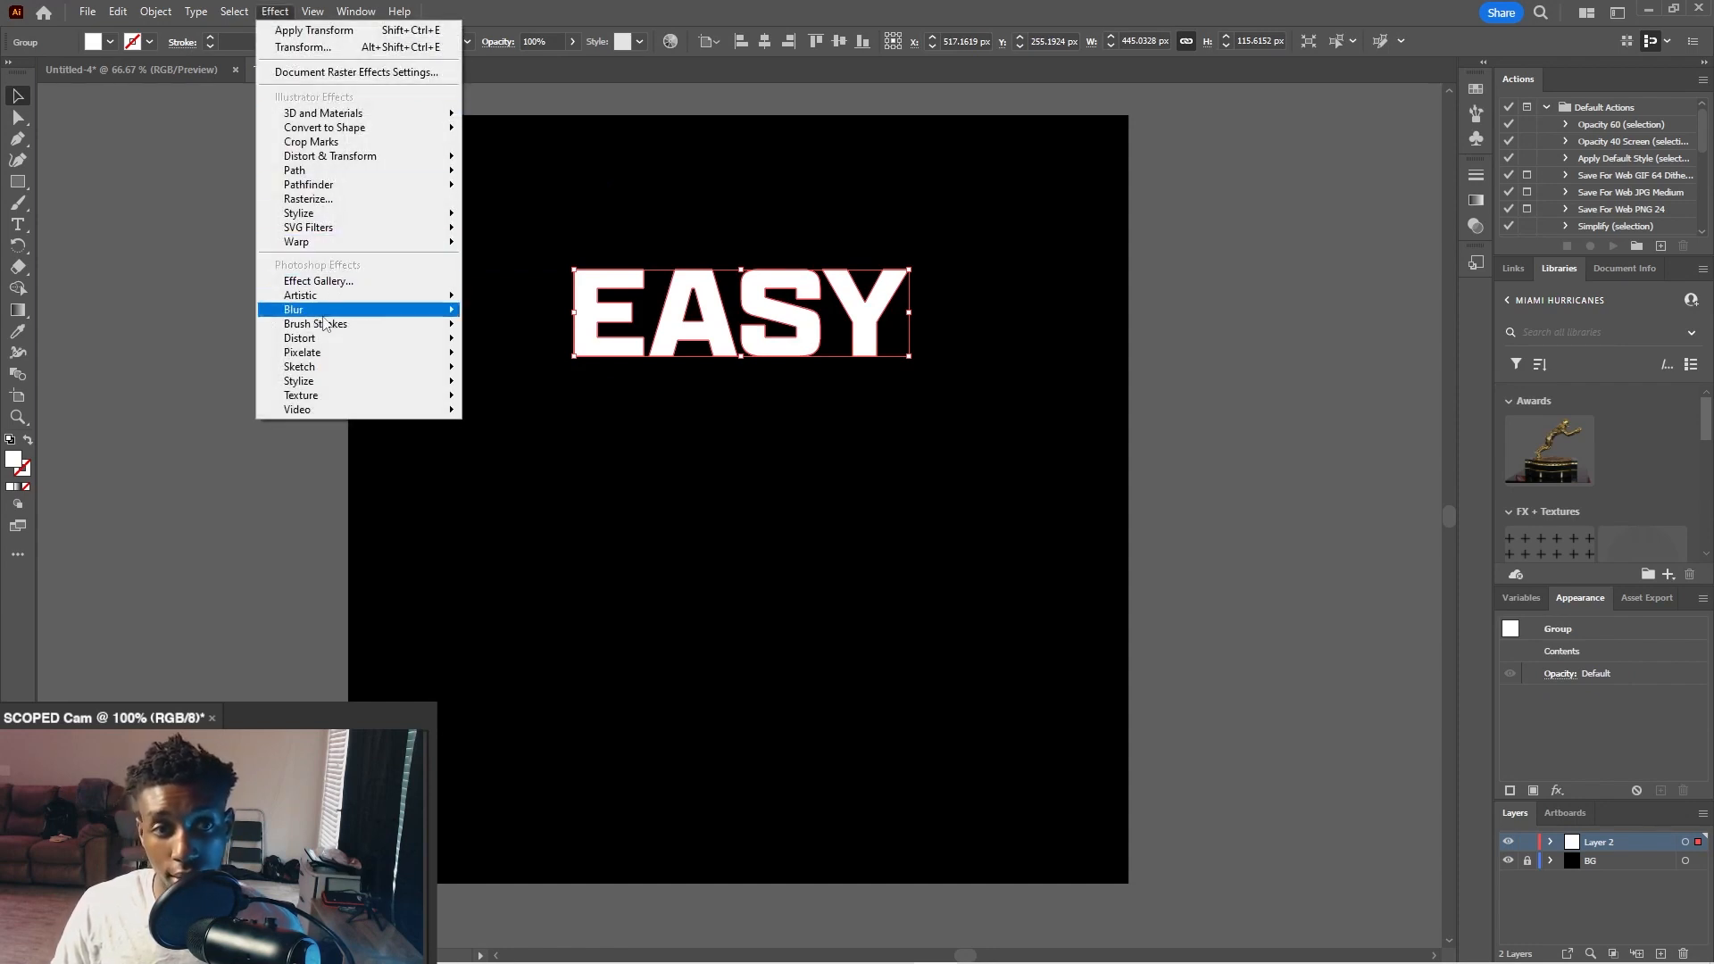
mouse_move(366, 158)
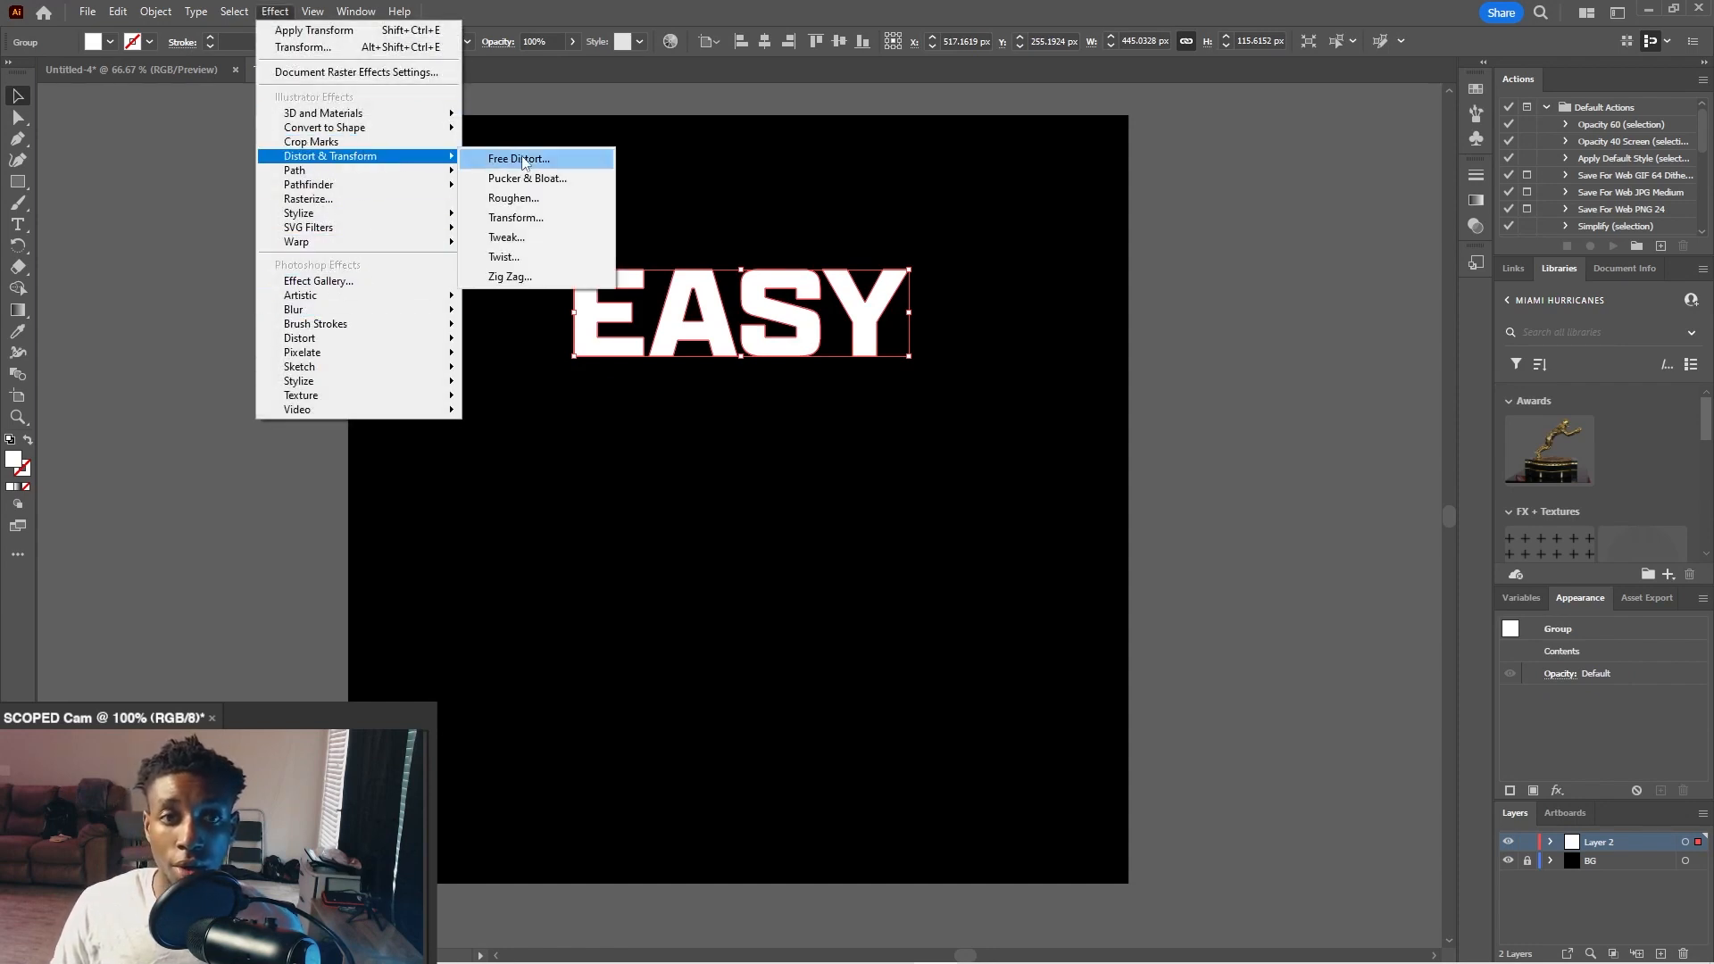
left_click(545, 218)
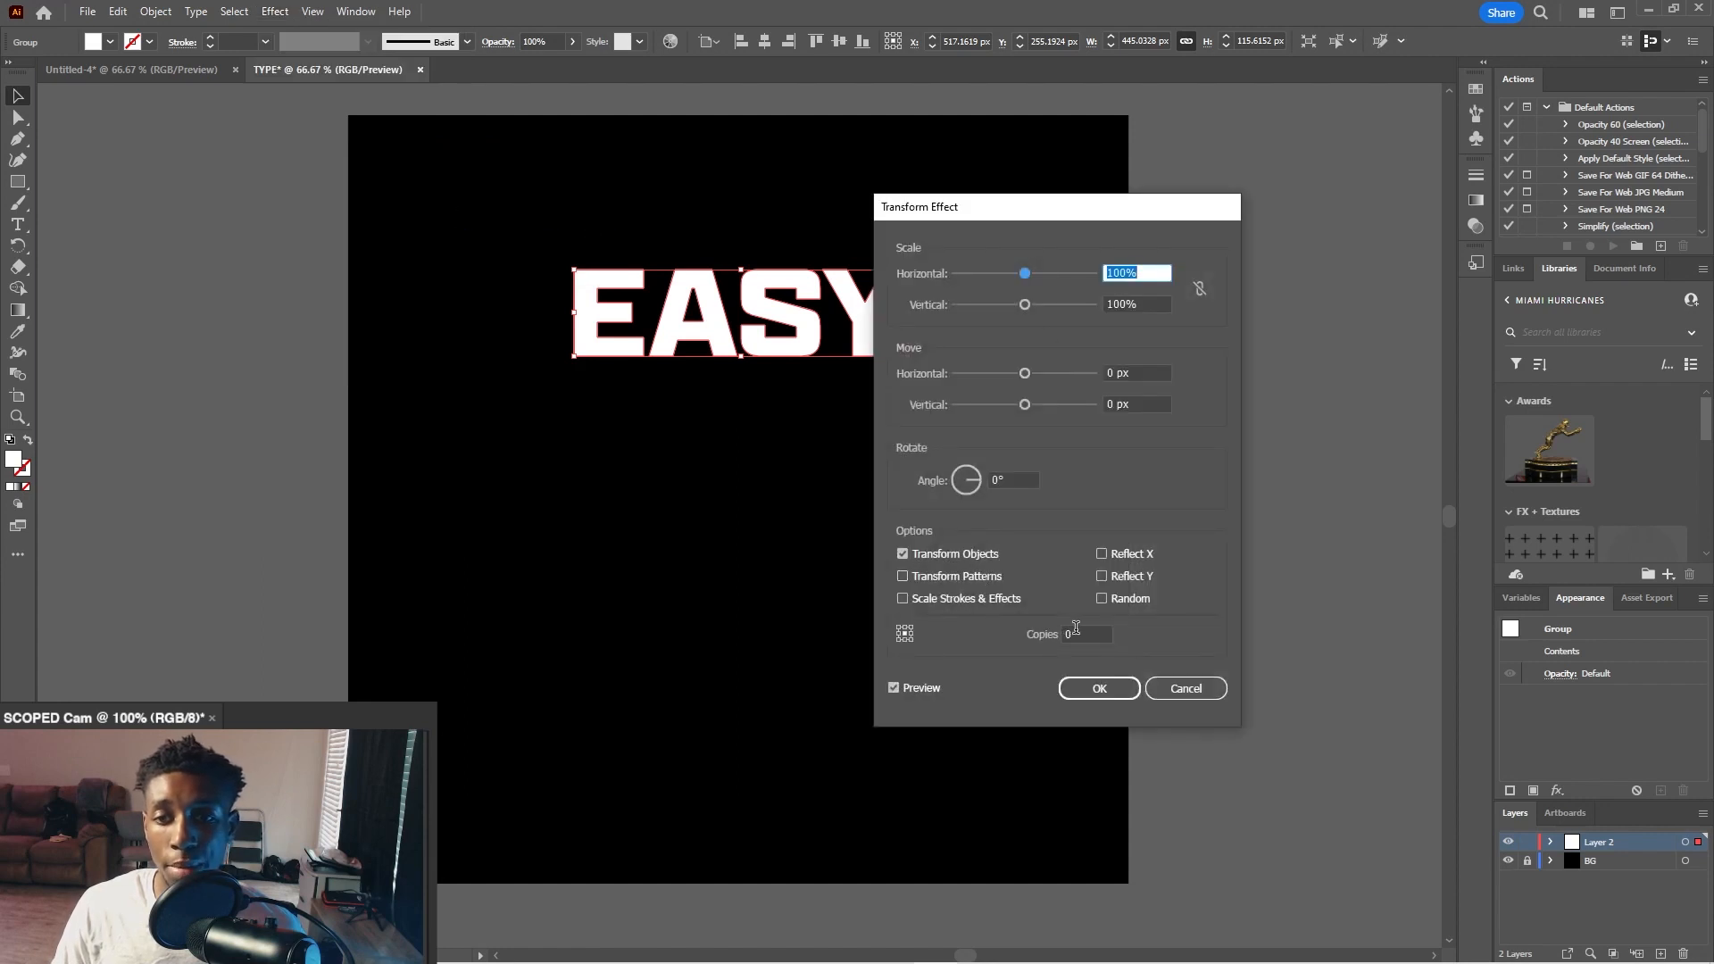
double_click(1074, 628)
type("5")
left_click_drag(1018, 380, 1182, 352)
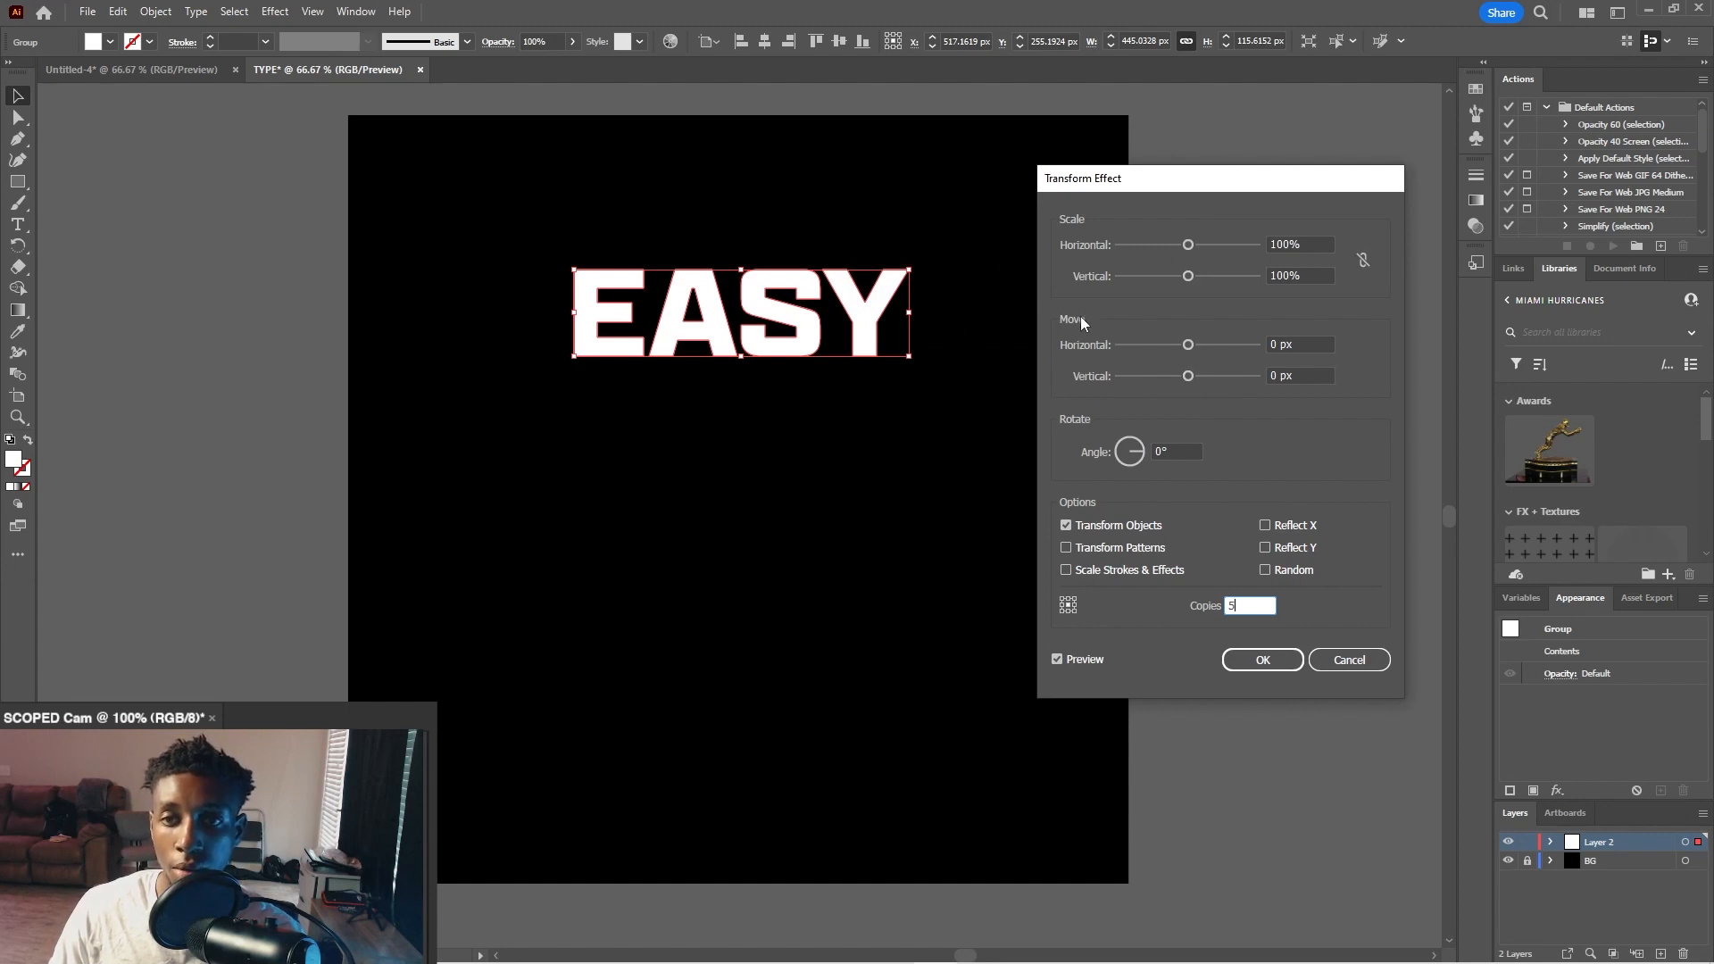
- Try a 77 px horizontal move for the copies, reset it to 0 px and refresh the preview
left_click_drag(1187, 344, 1239, 345)
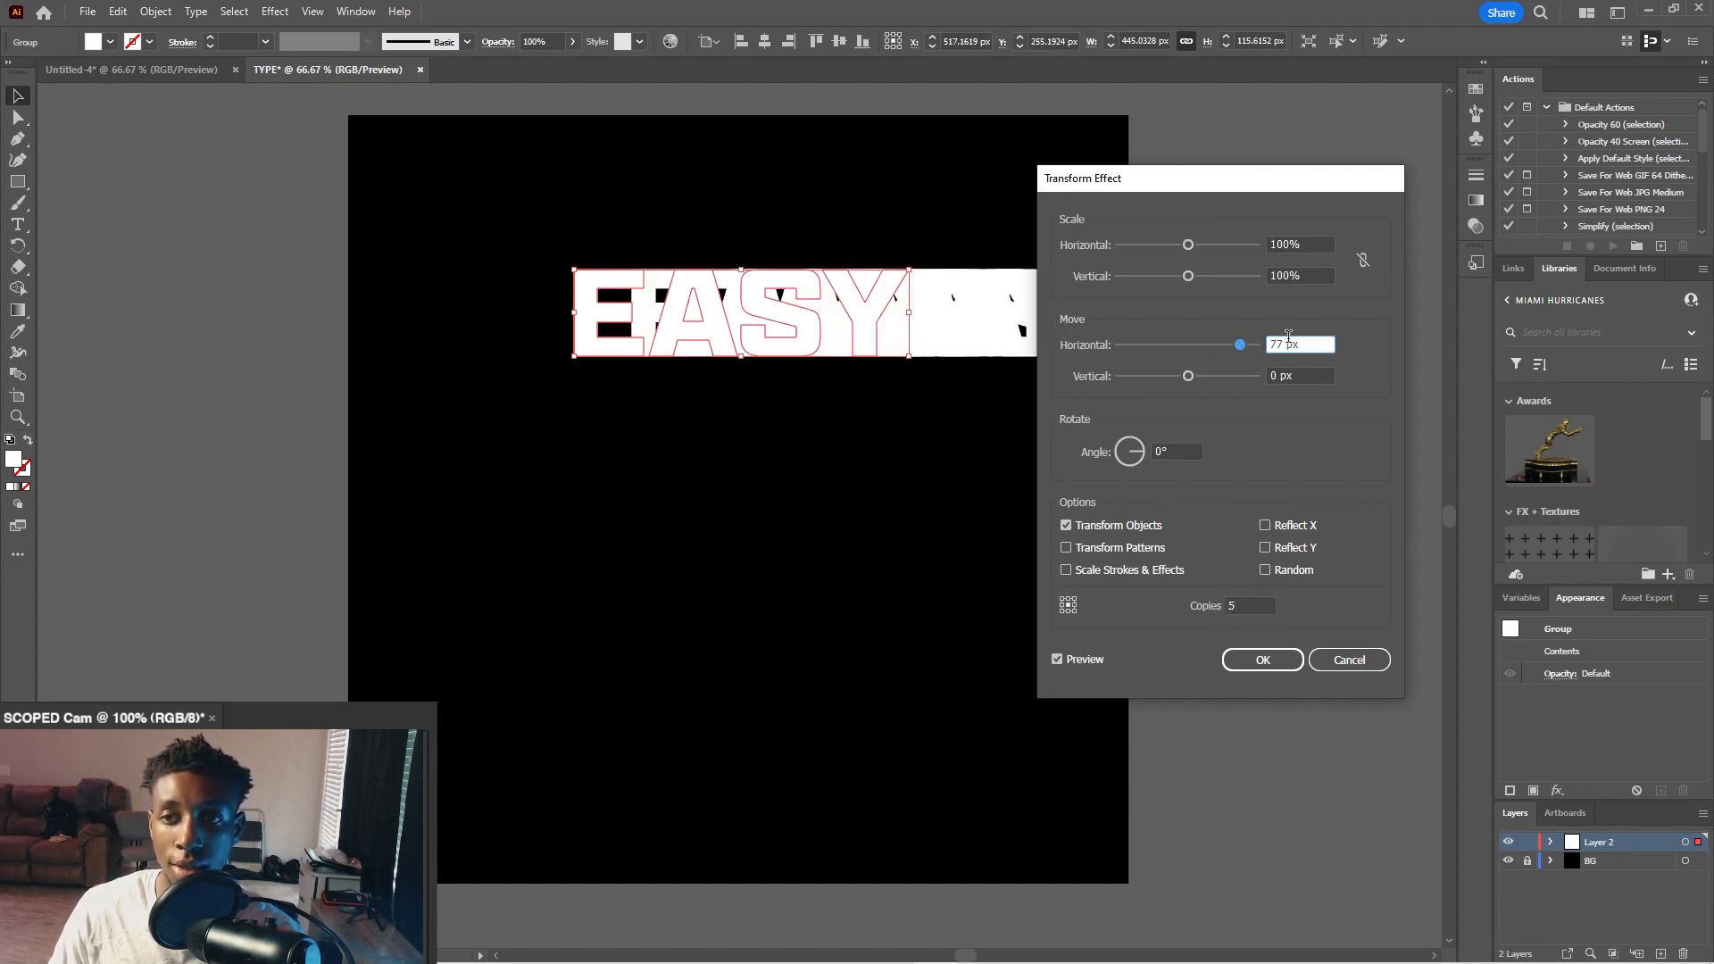
type("0")
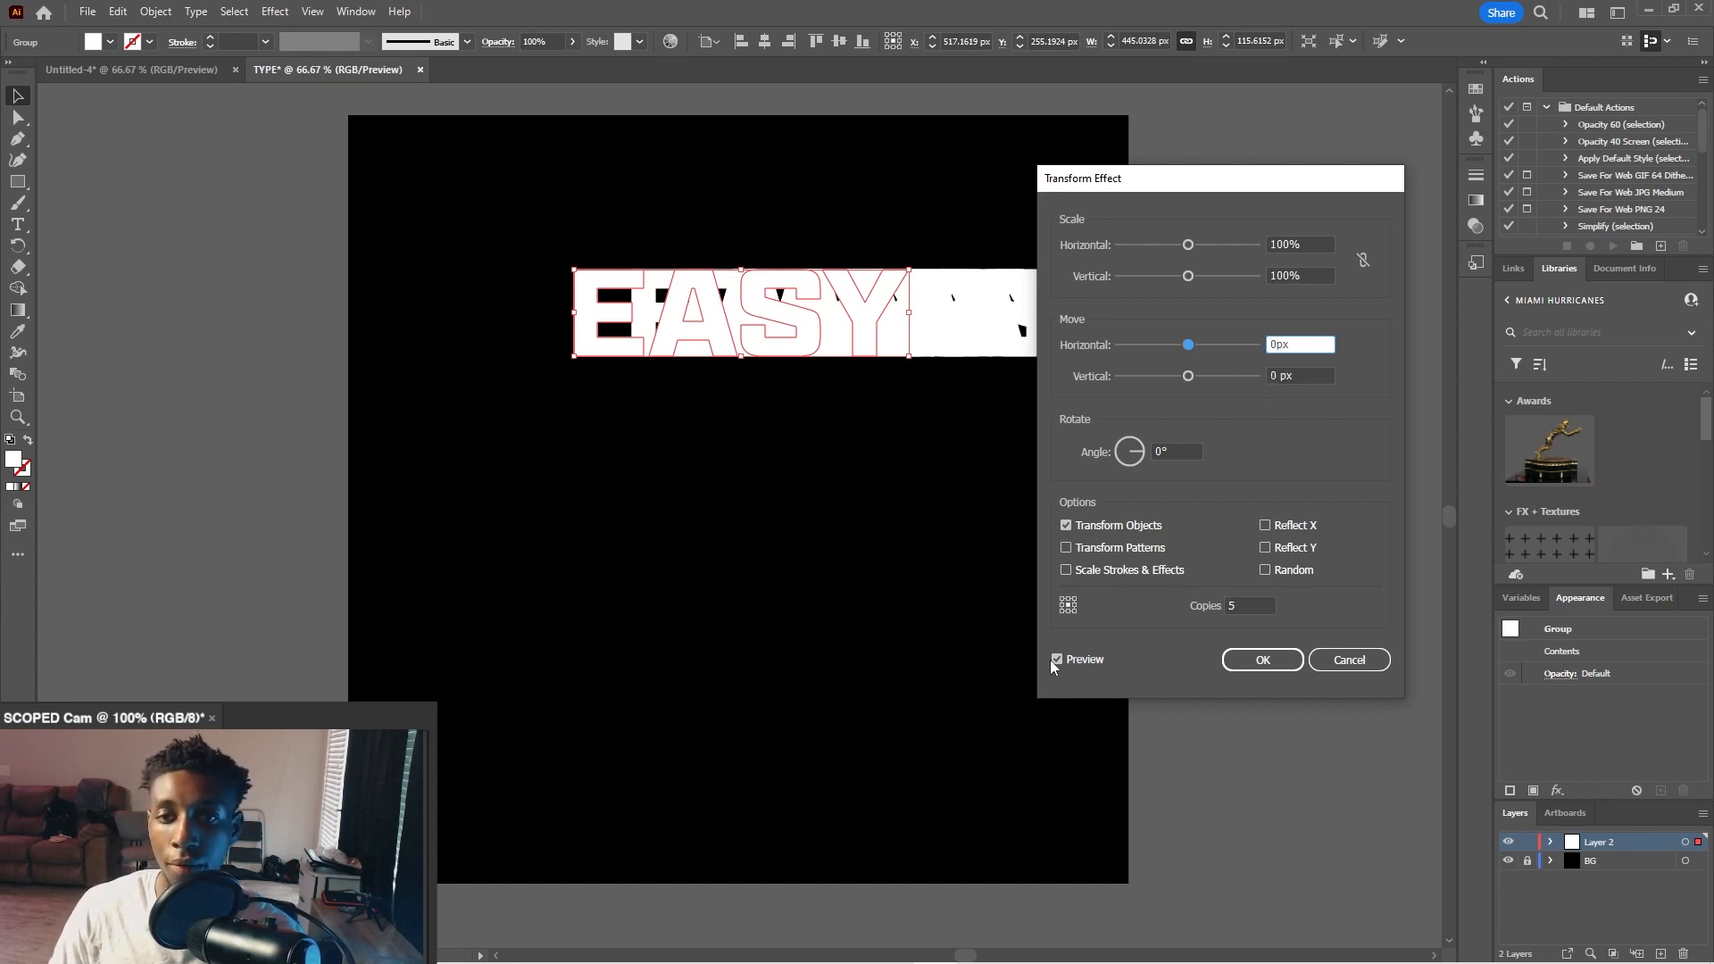
left_click(1056, 660)
- Set the Transform effect's vertical move to 125 px, refresh the preview and apply the effect to the EASY group
left_click_drag(1187, 376, 1258, 380)
left_click(1295, 378)
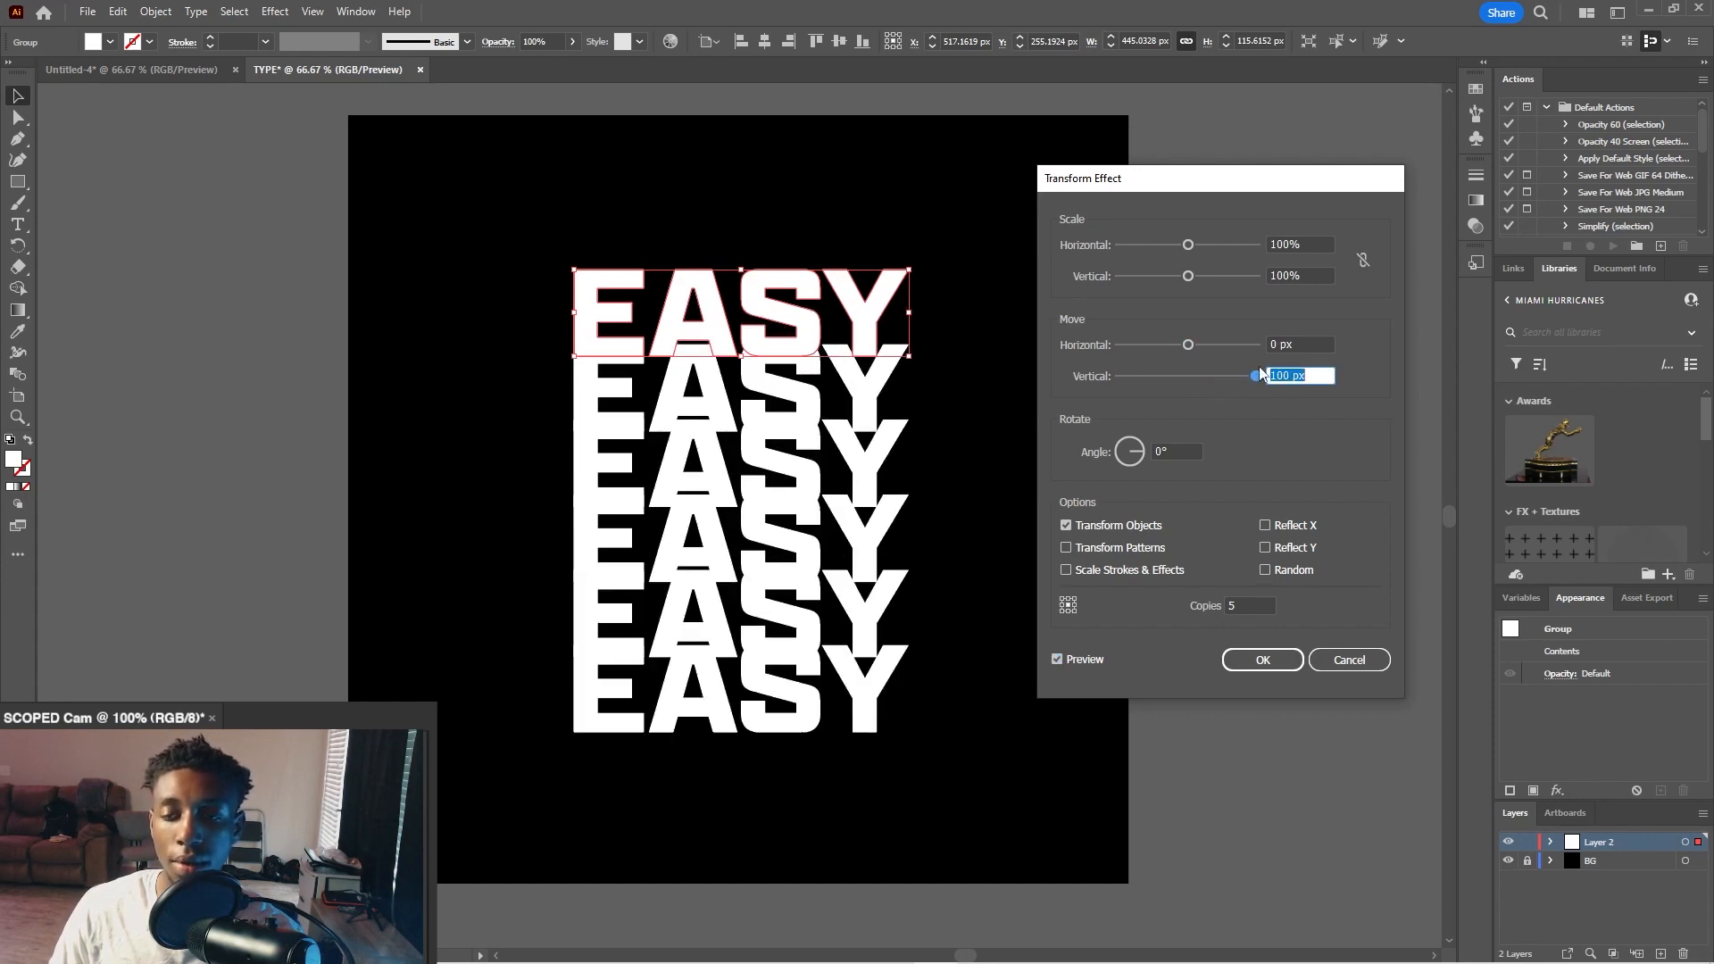
left_click(1283, 369)
left_click_drag(1285, 370, 1270, 369)
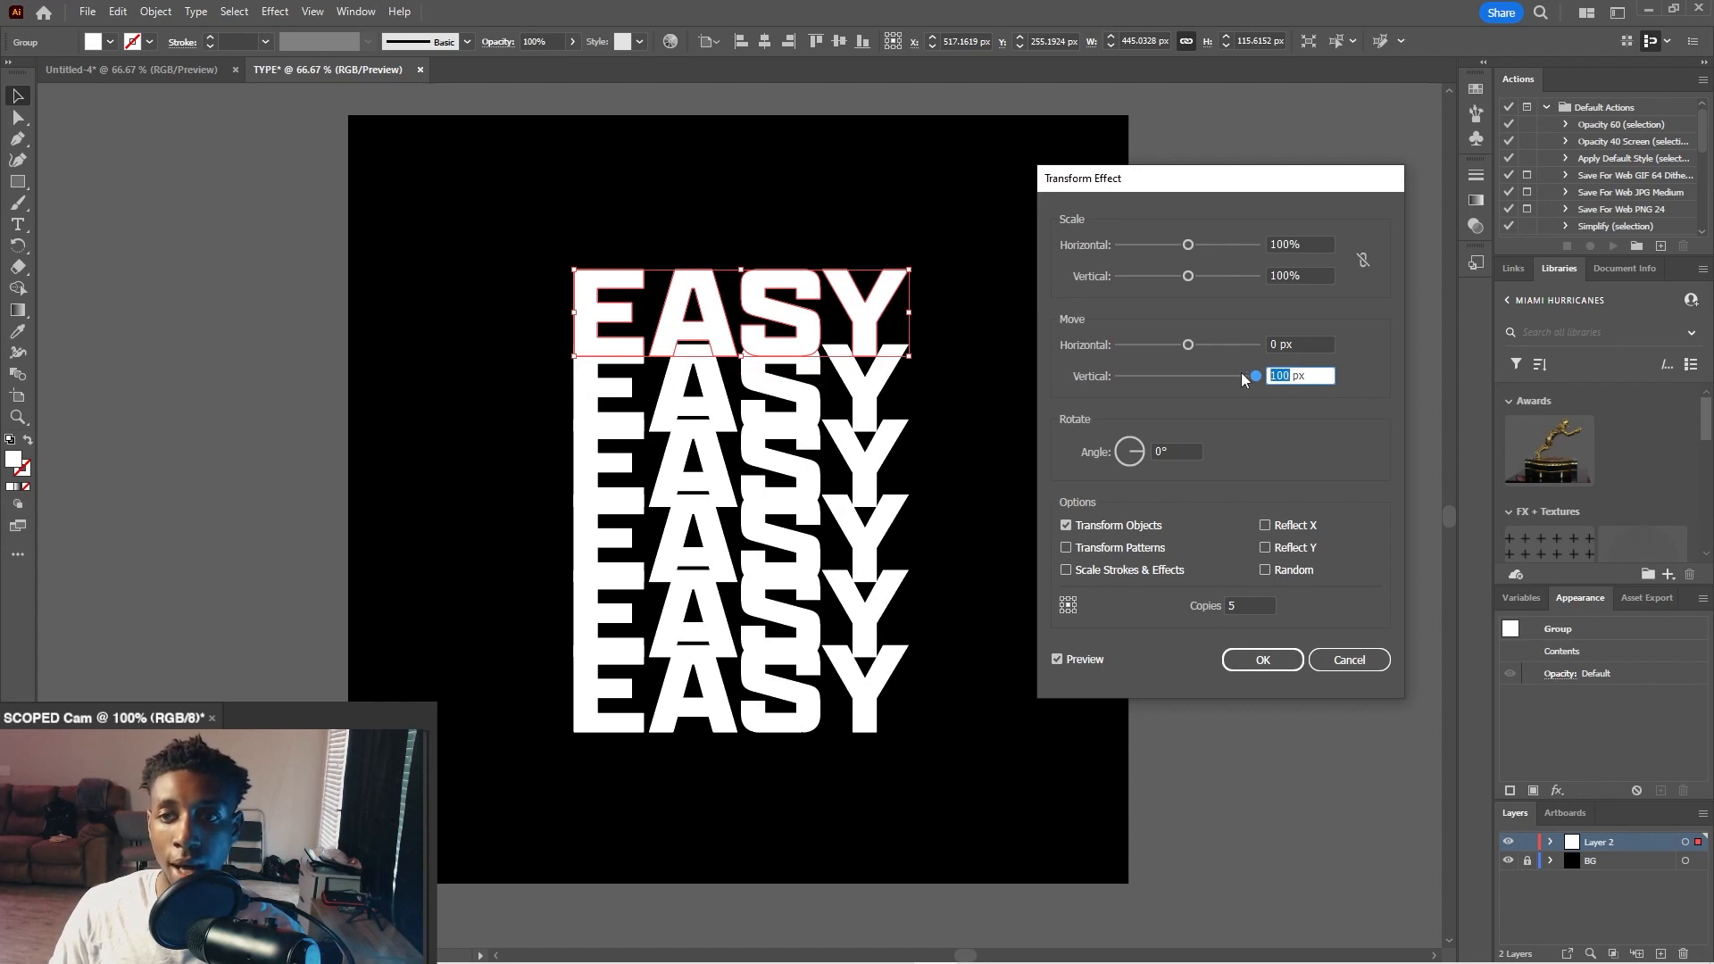
type("1")
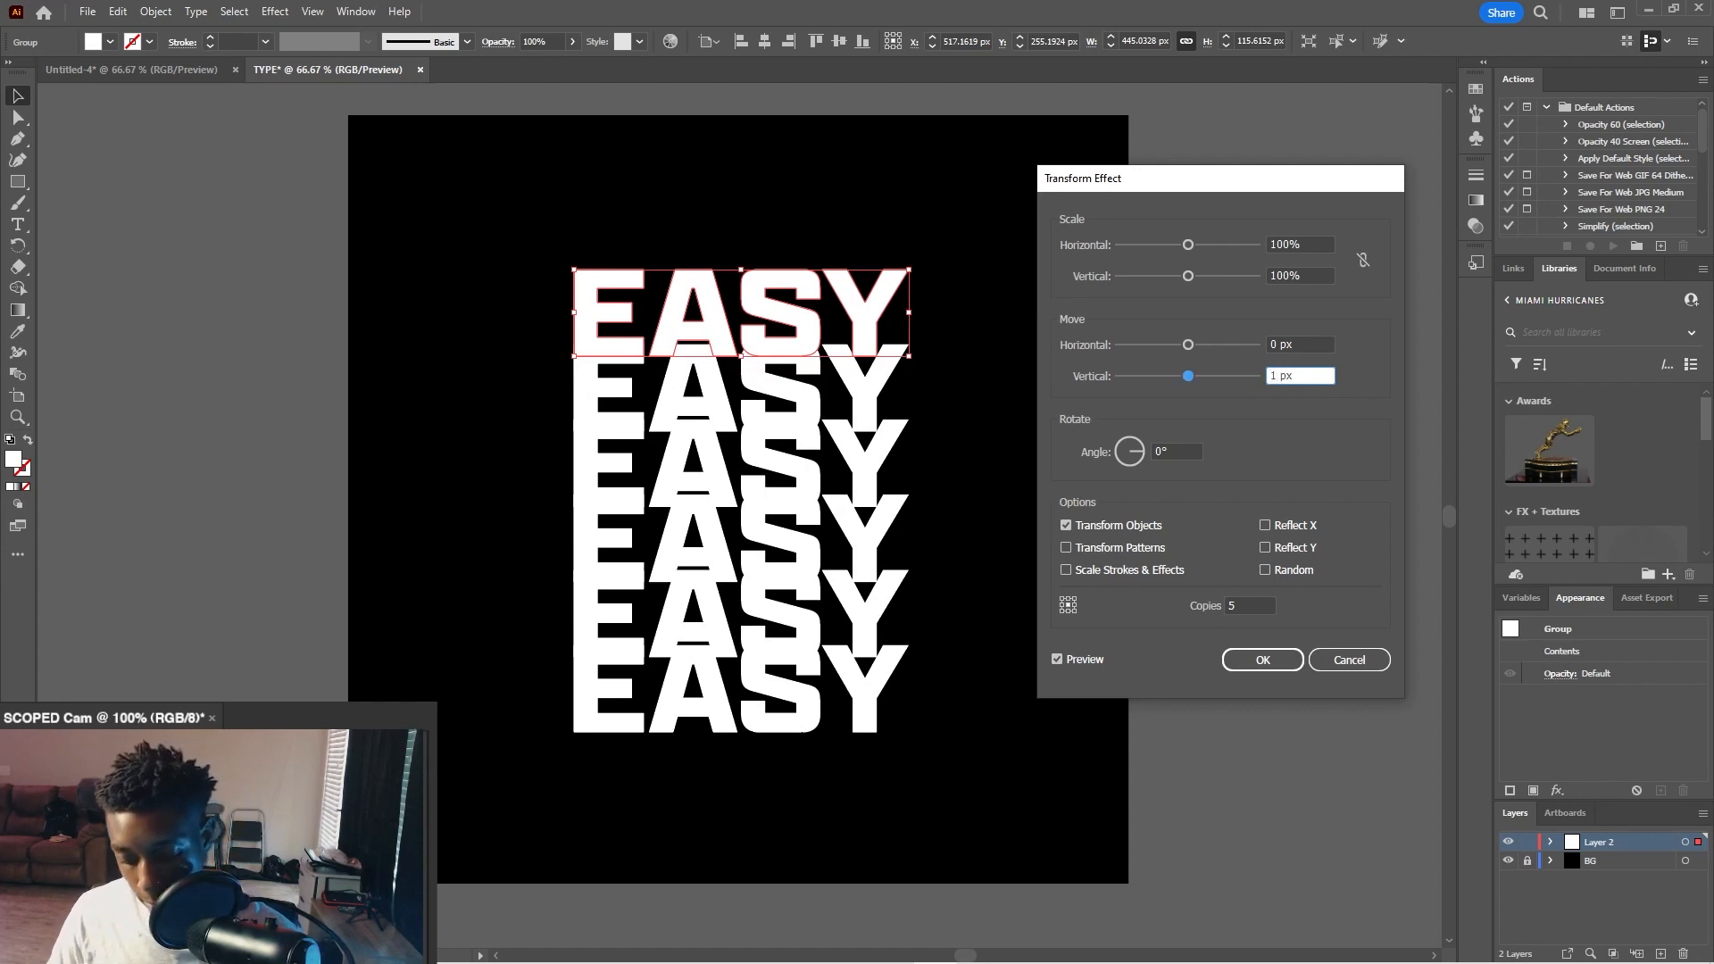
type("25")
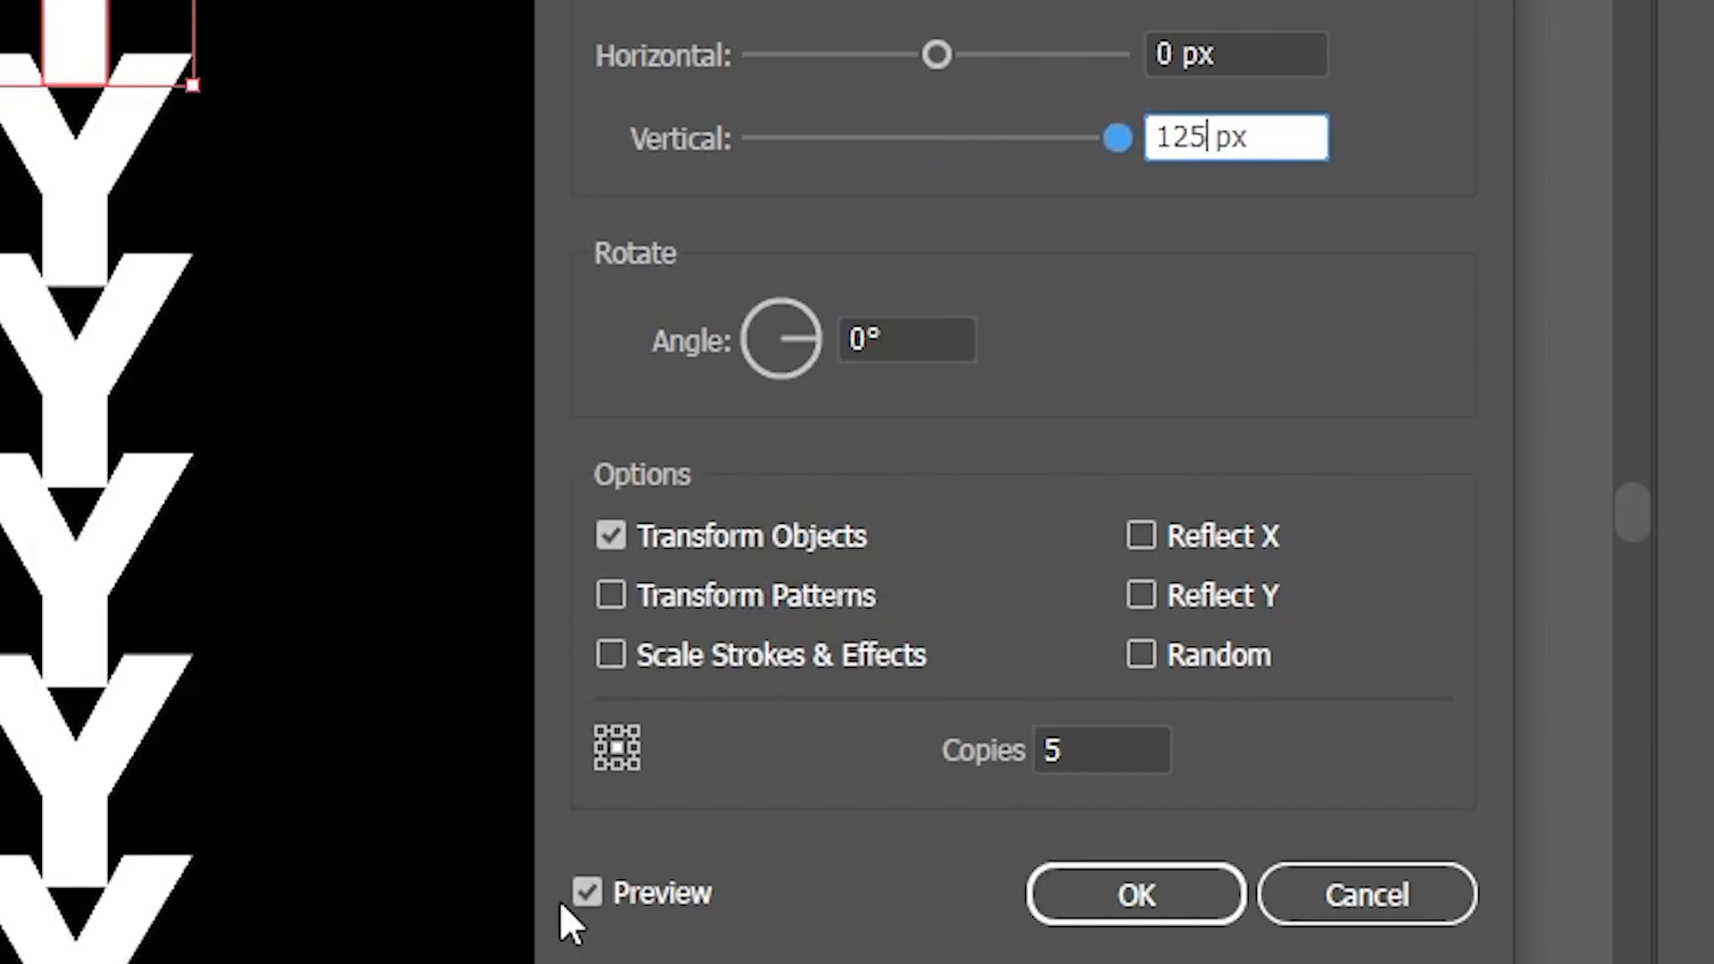
left_click(584, 892)
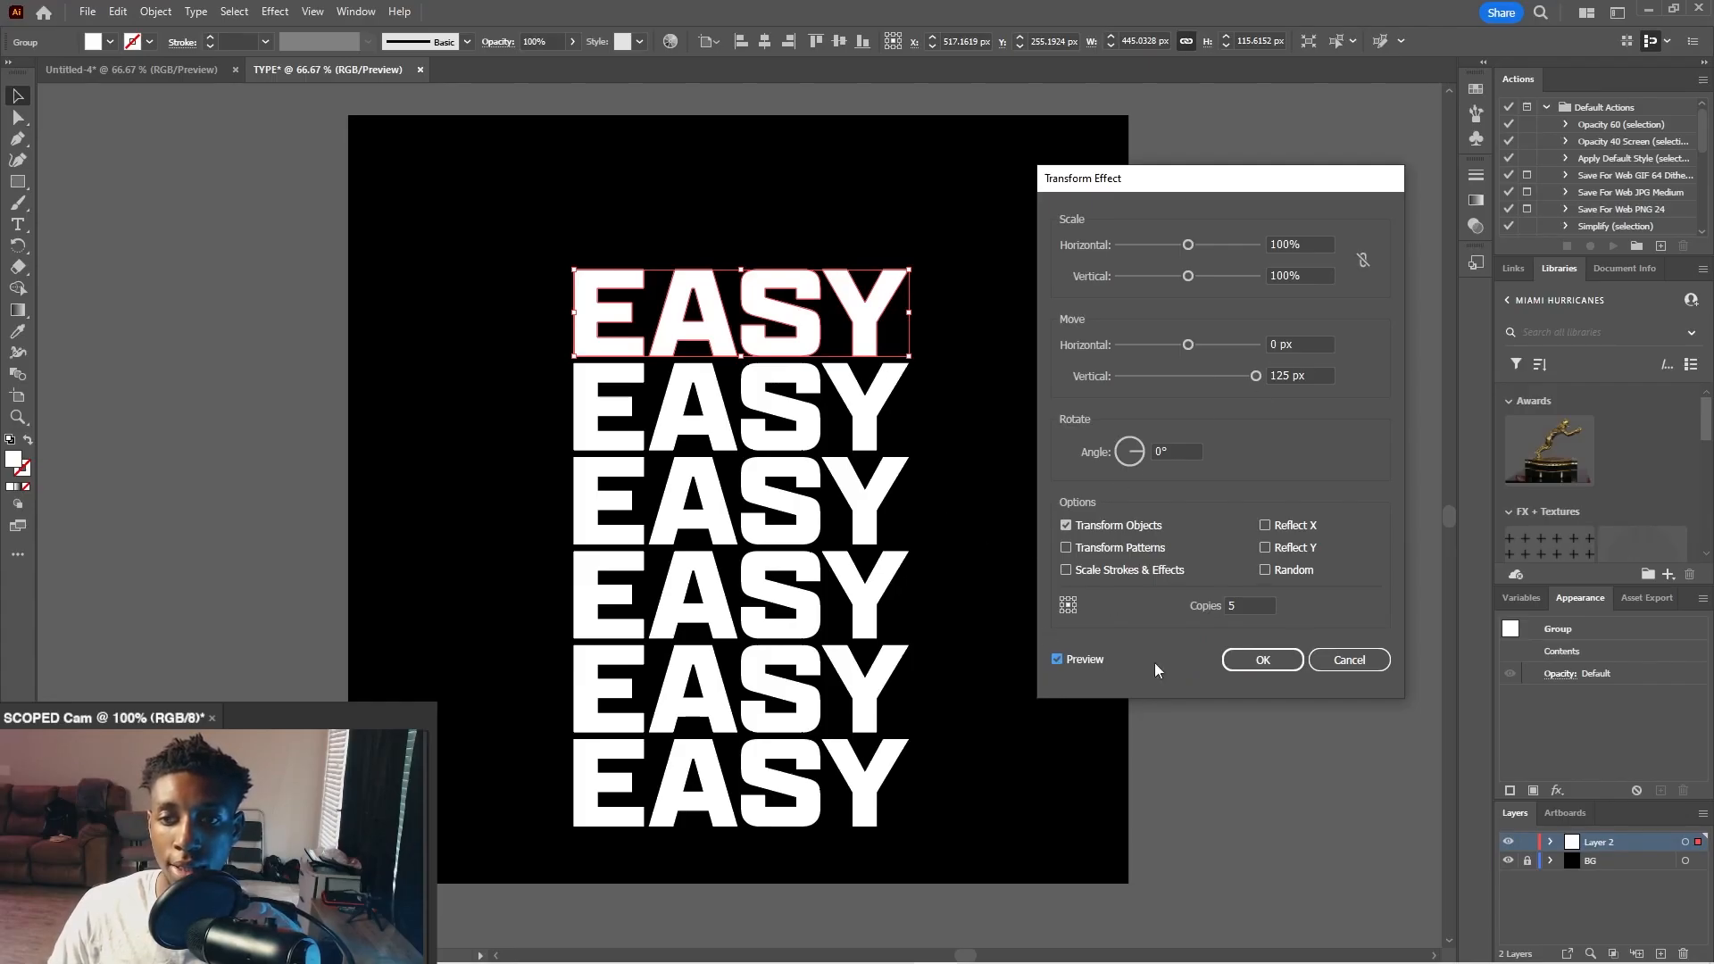
left_click(1233, 661)
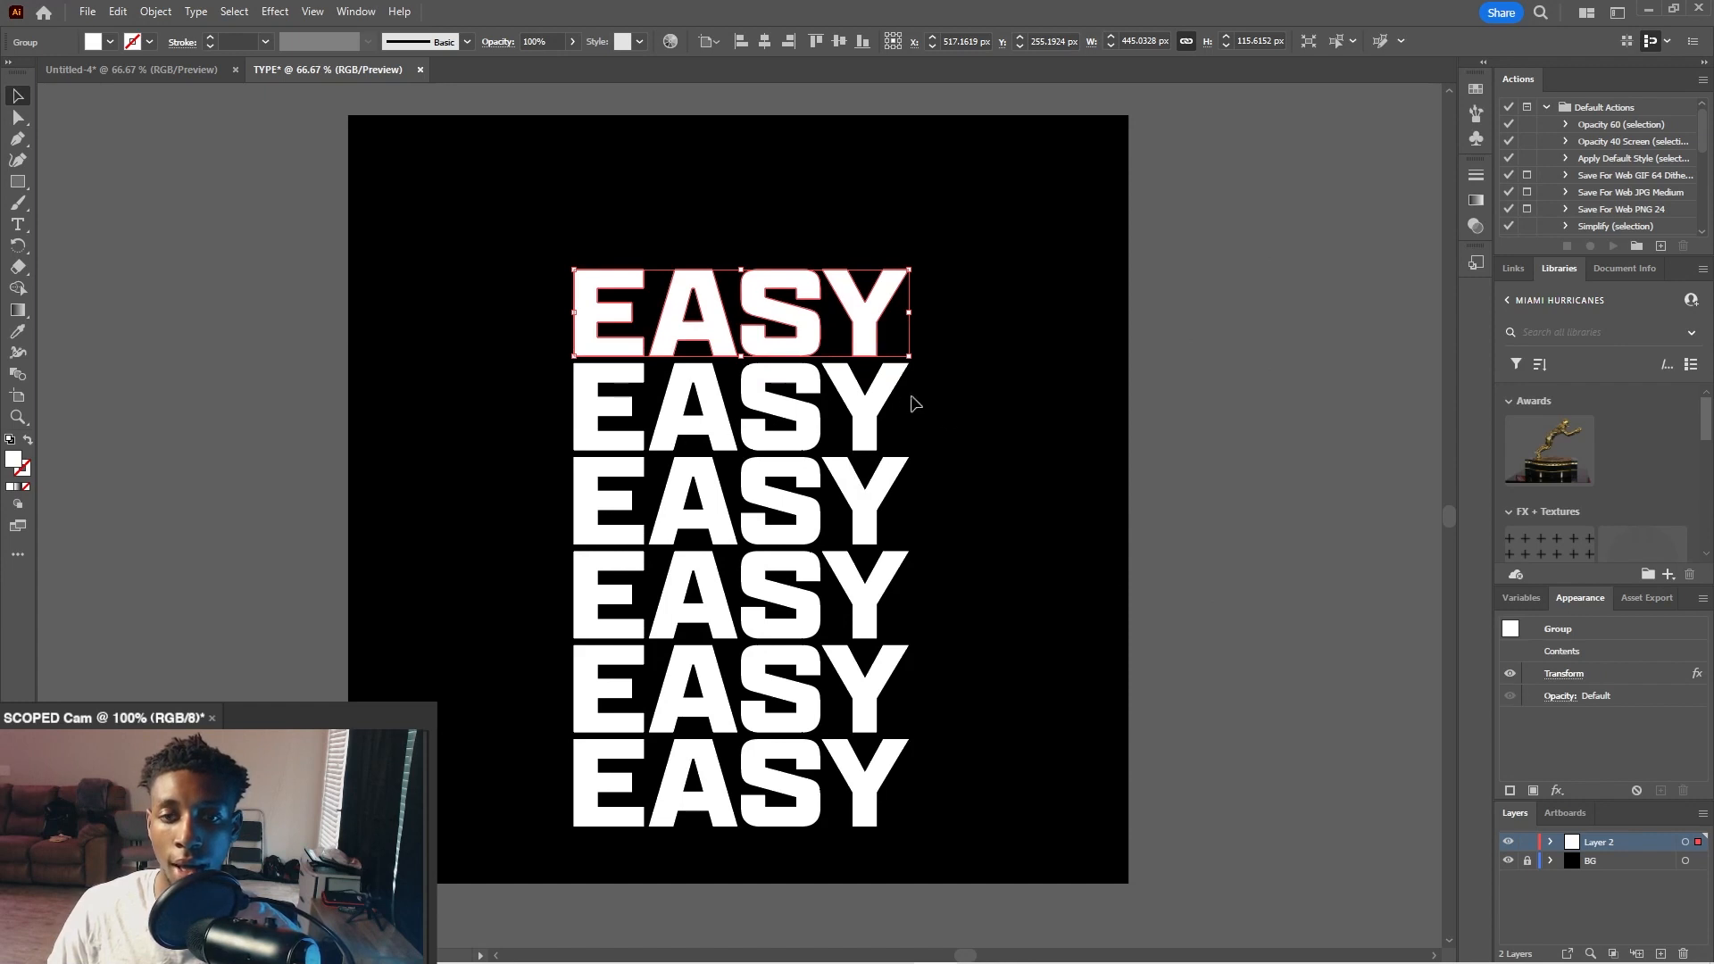
- Move the stacked EASY text about 71 px higher on the artboard, undoing and redoing the move once
left_click_drag(778, 308, 783, 255)
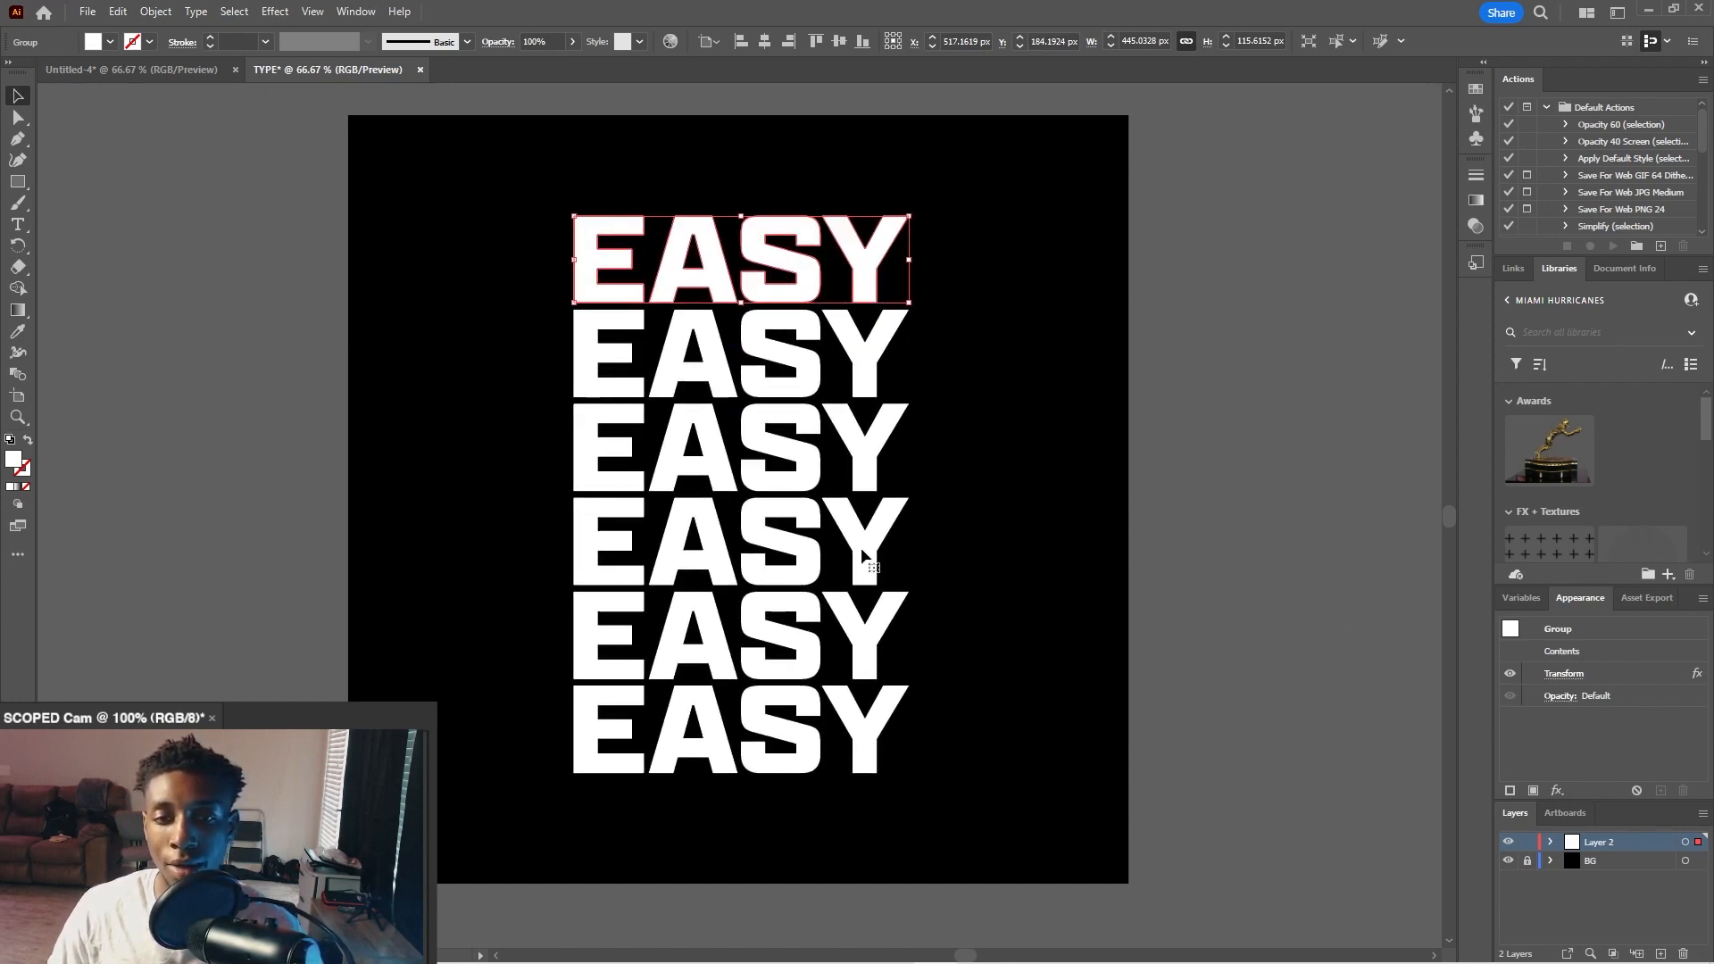
key("ctrl+z")
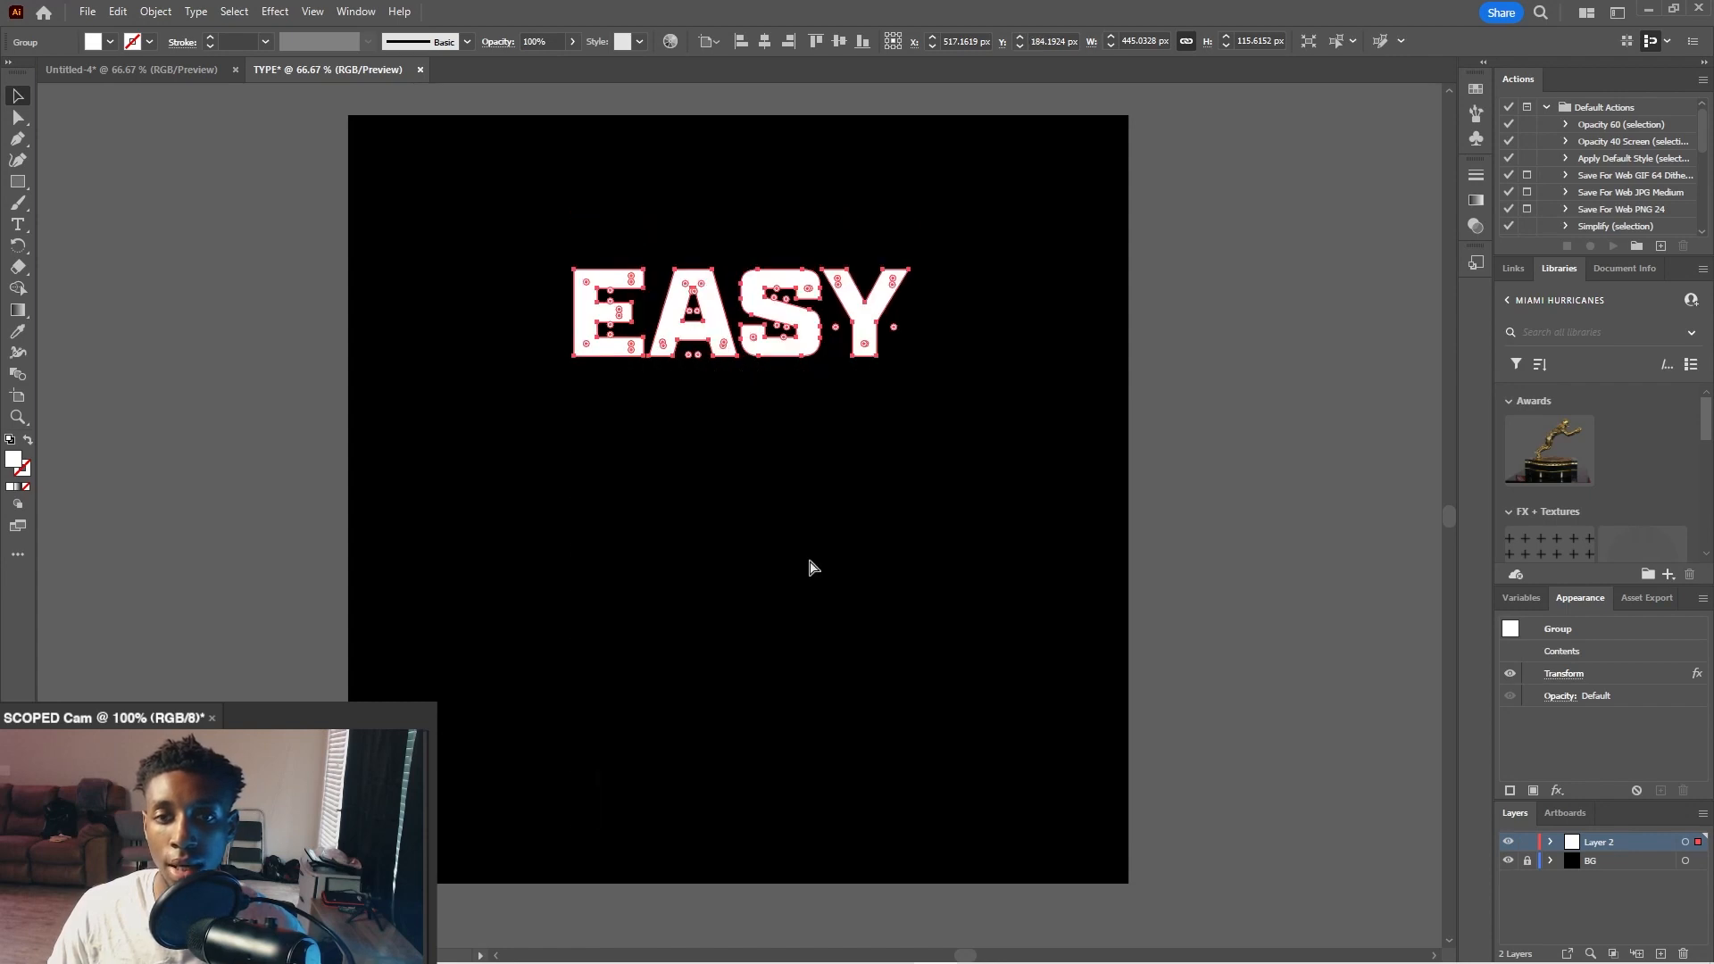
key("ctrl+shift+z")
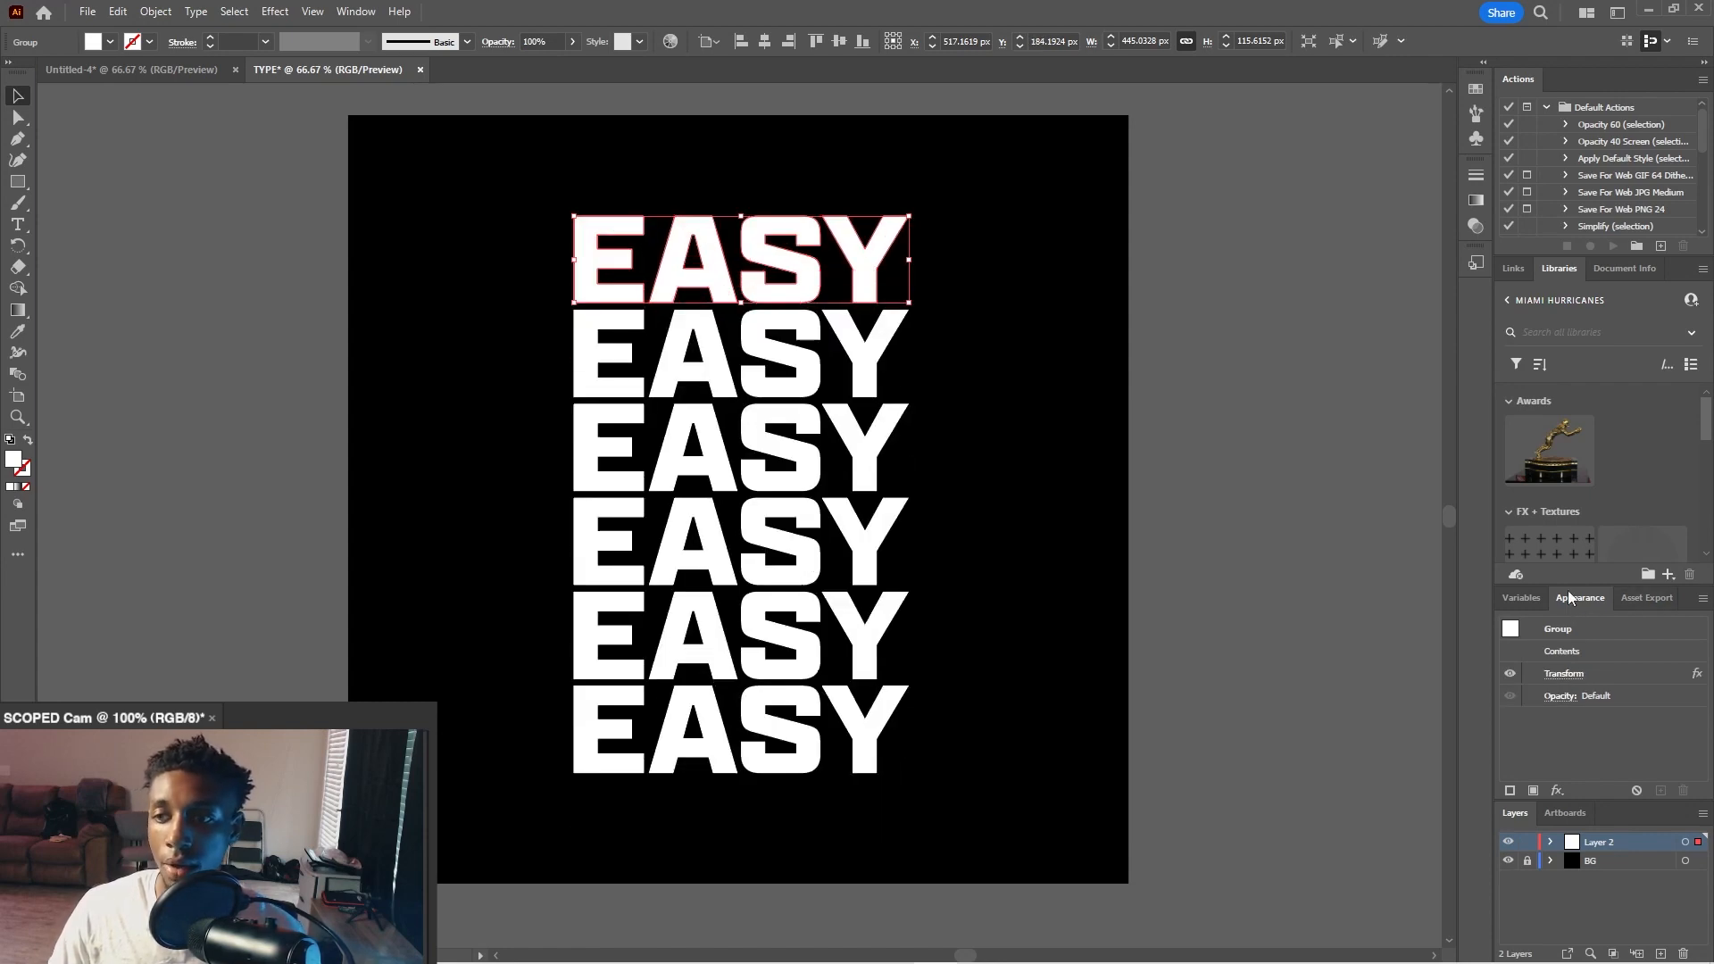
- Reopen the EASY group's Transform effect from its appearance, try a 100 px vertical move and cancel the edit
left_click(354, 12)
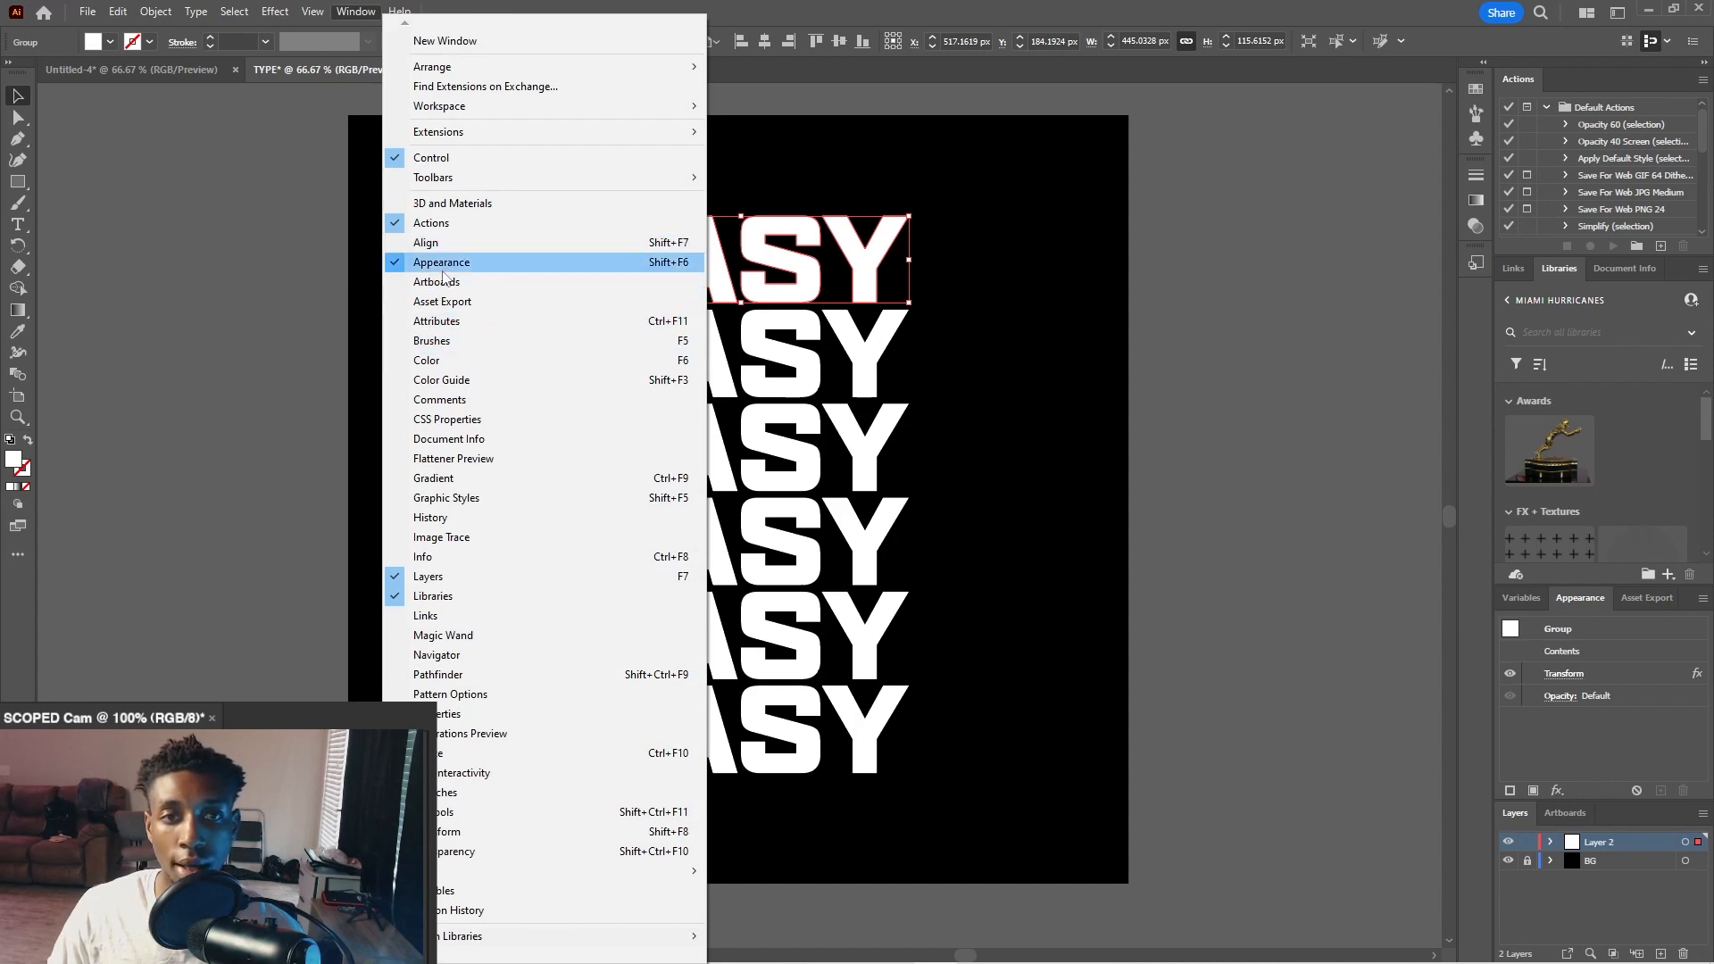
left_click(1539, 623)
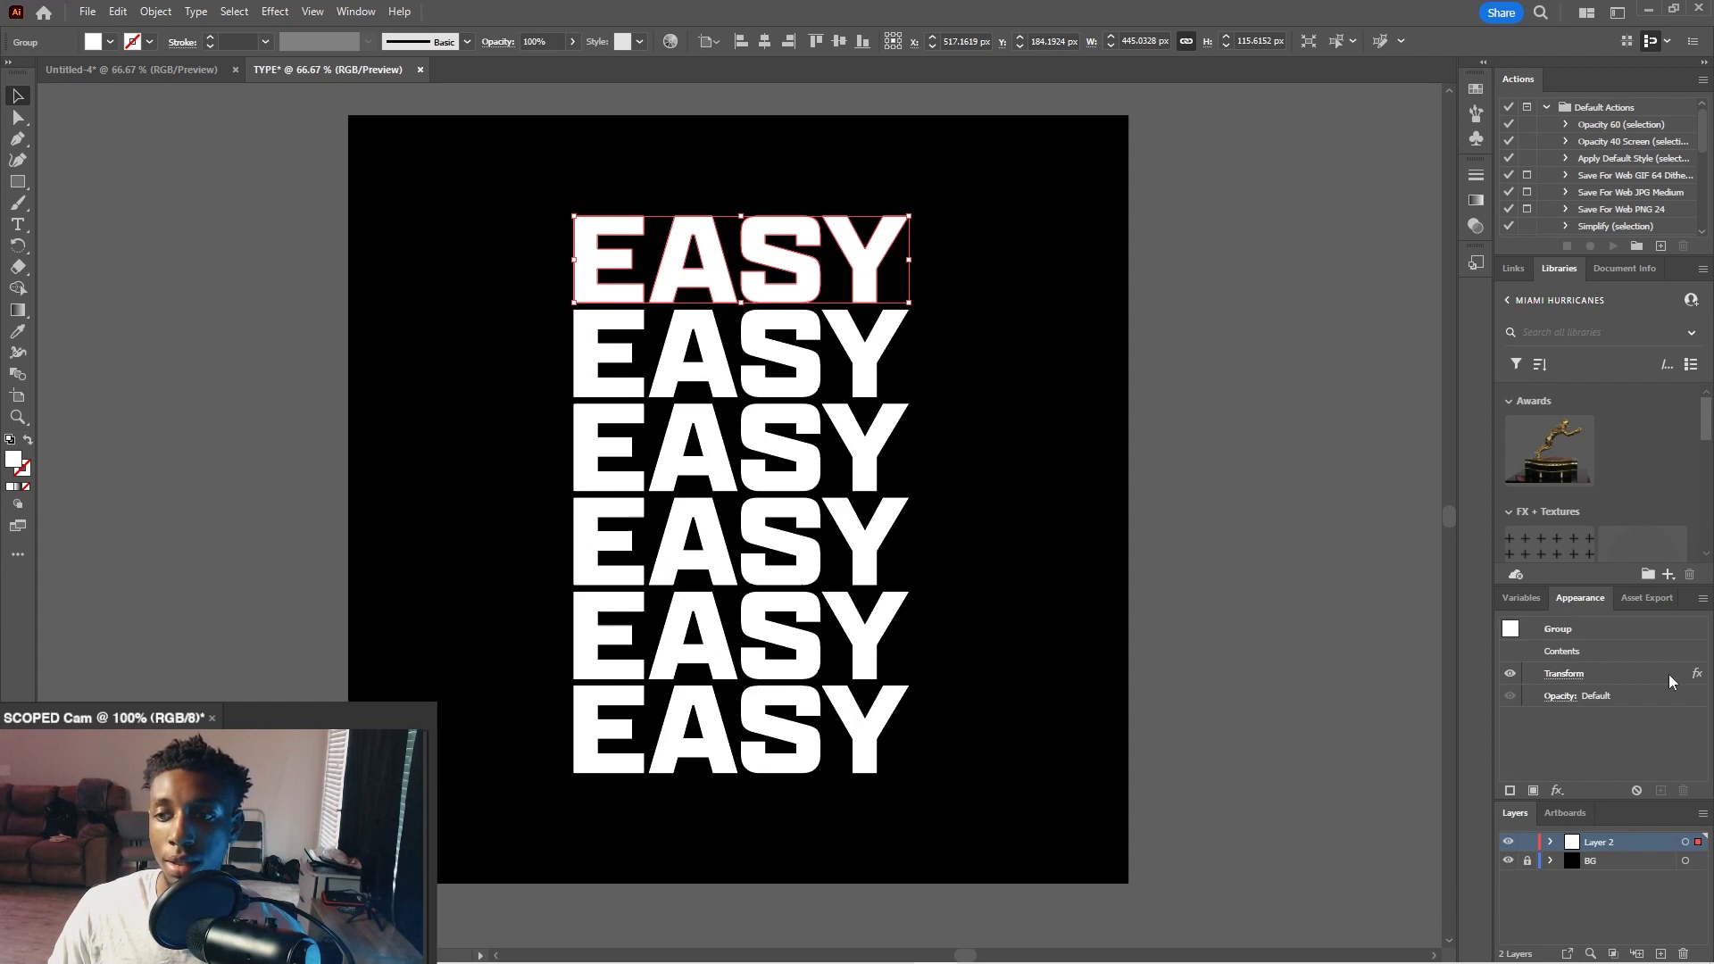
left_click(1621, 674)
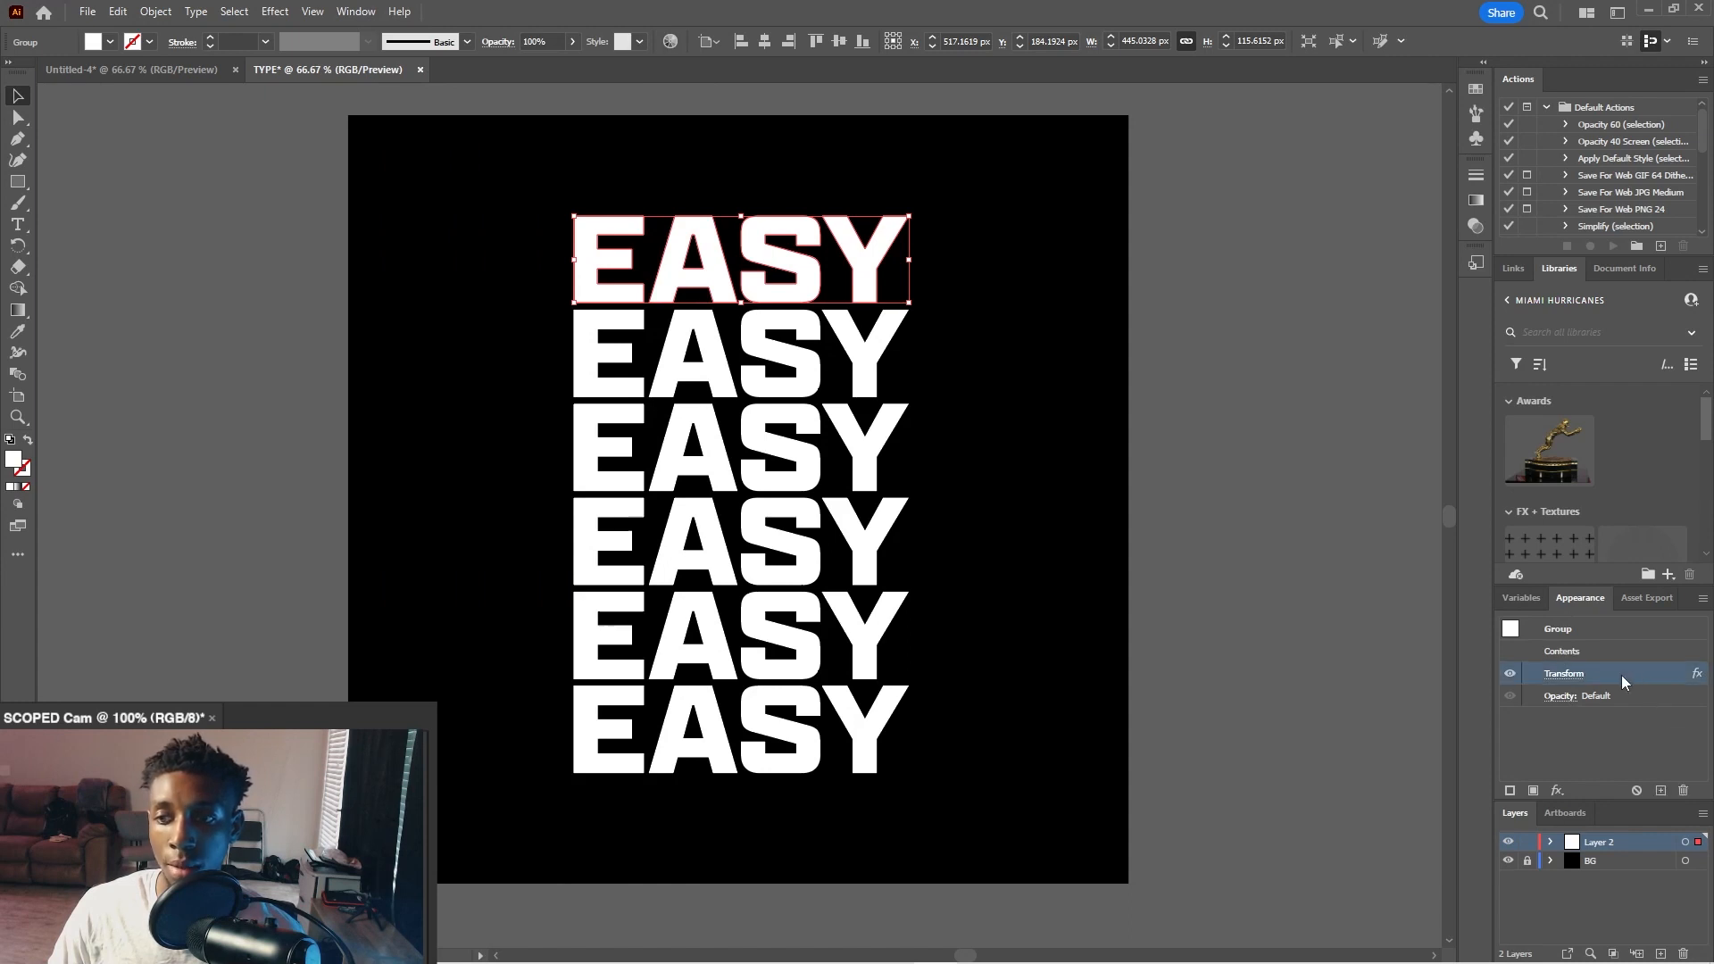
left_click(1555, 675)
left_click(1228, 377)
mouse_move(1228, 378)
left_mouse_down()
mouse_move(1213, 378)
mouse_move(1257, 377)
left_mouse_up()
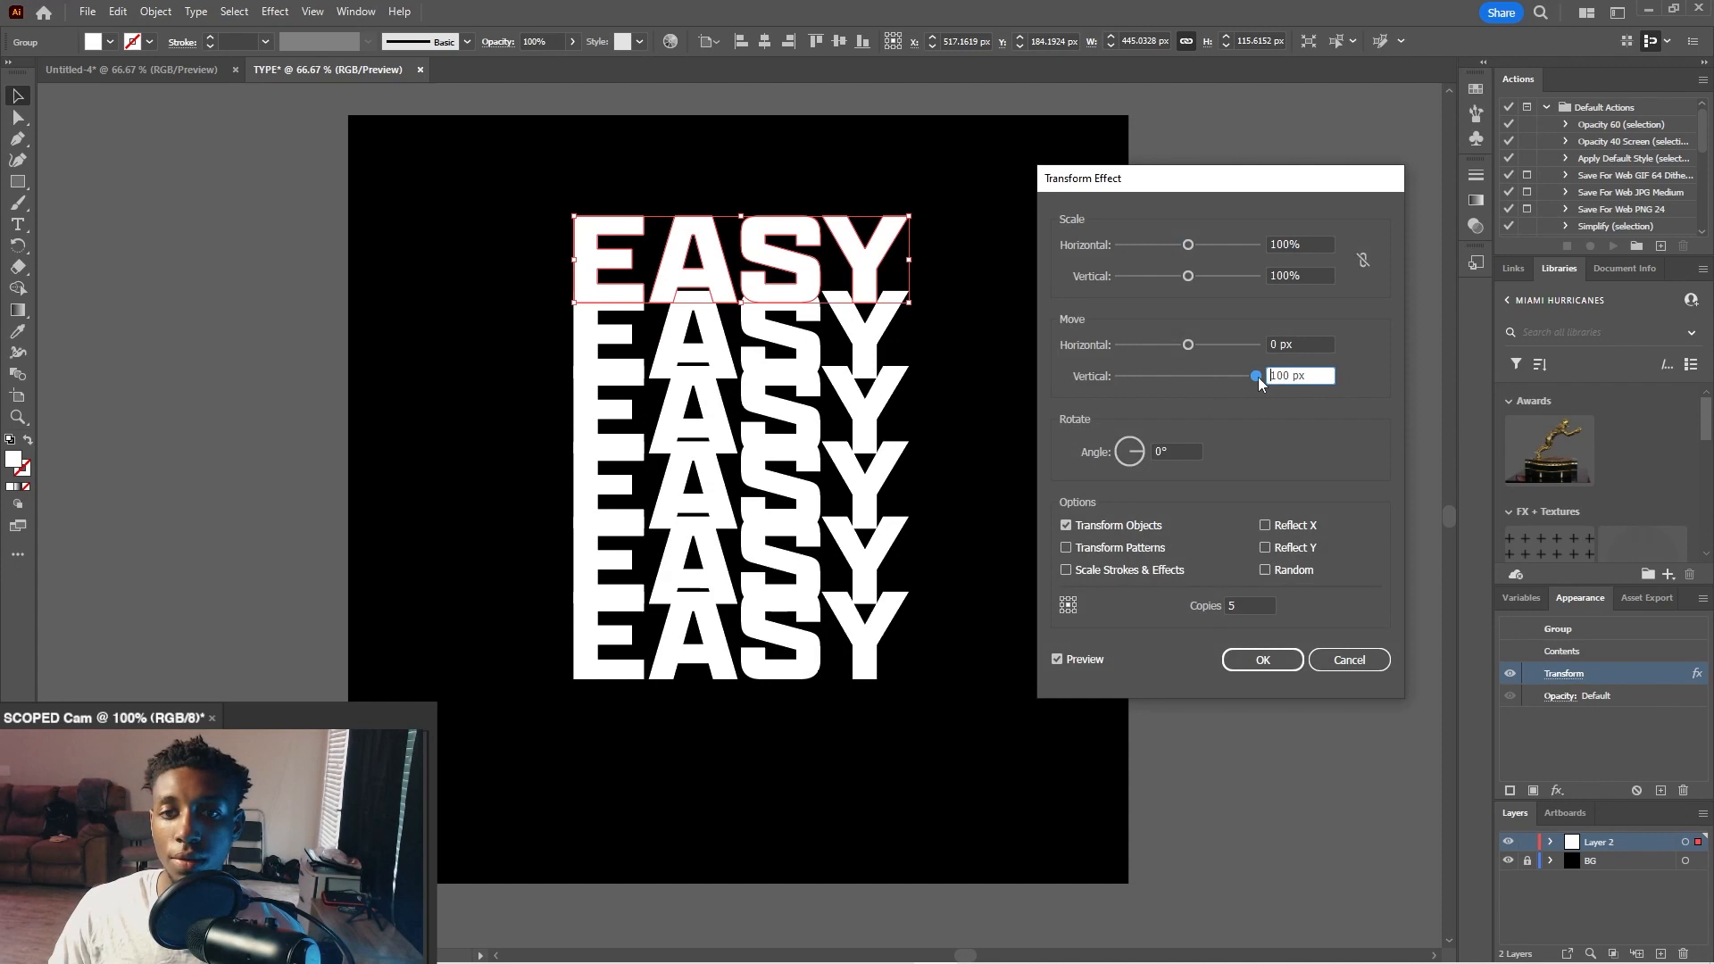
left_click(1352, 664)
- Reselect the EASY group and expand its appearance to turn the Transform copies into real artwork
left_click(438, 211)
left_click(592, 234)
left_click(564, 242)
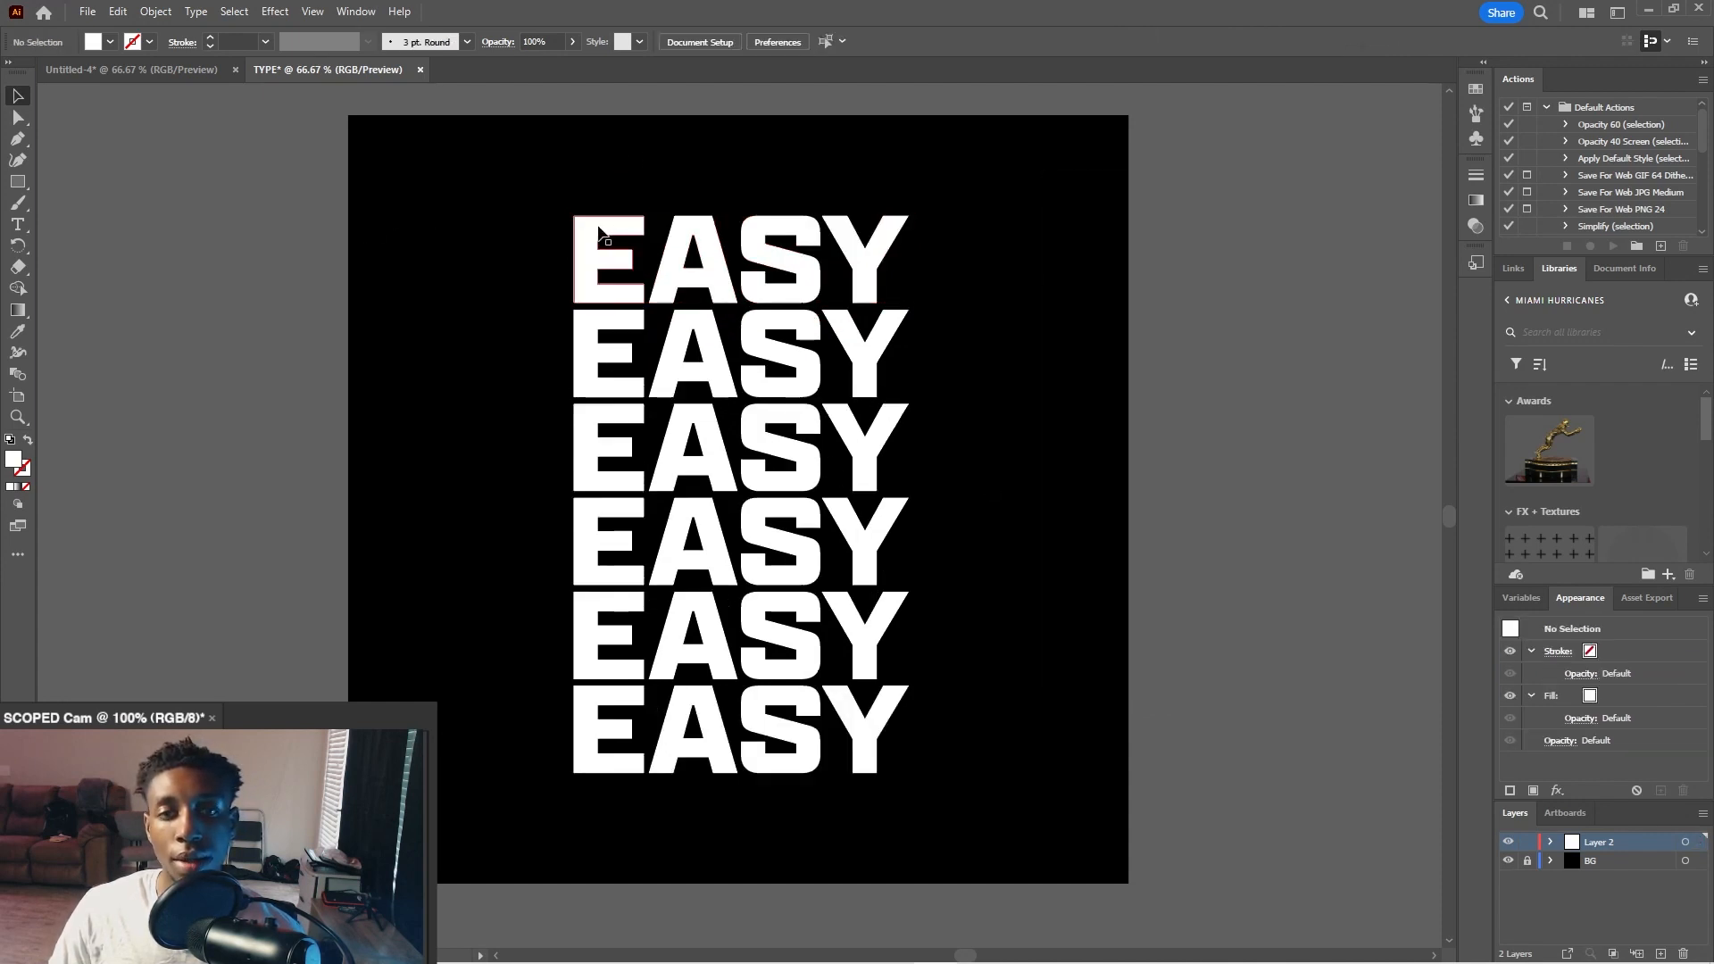
left_click(594, 230)
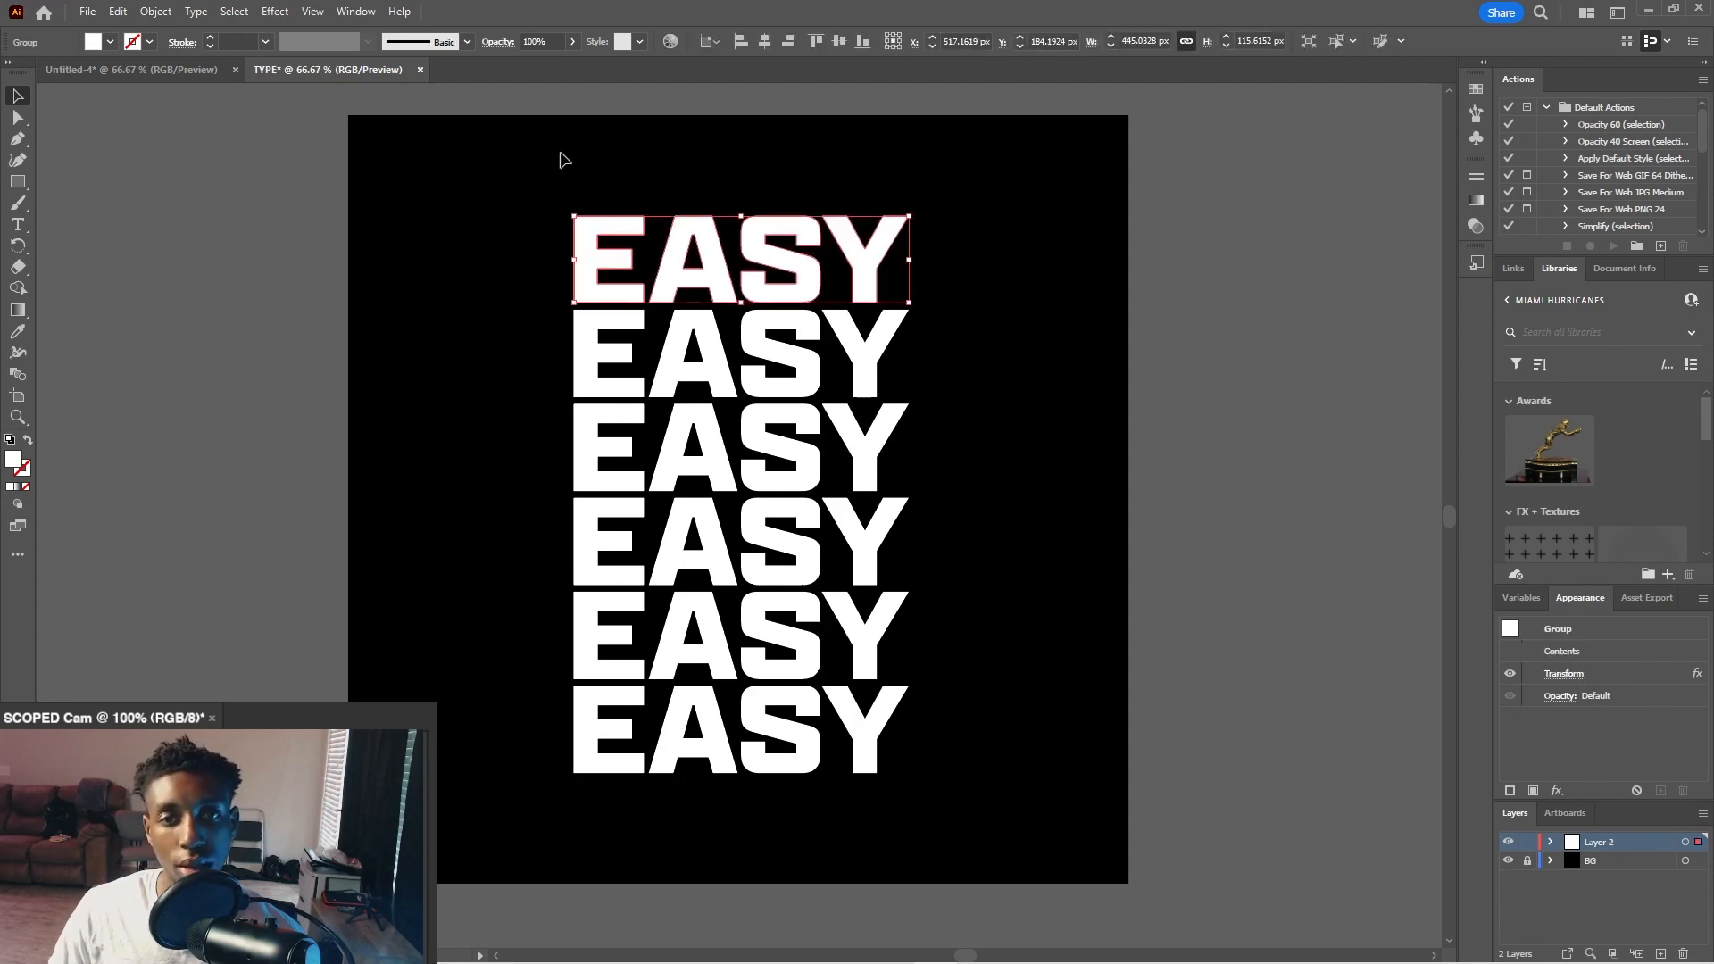
left_click(150, 12)
left_click(255, 264)
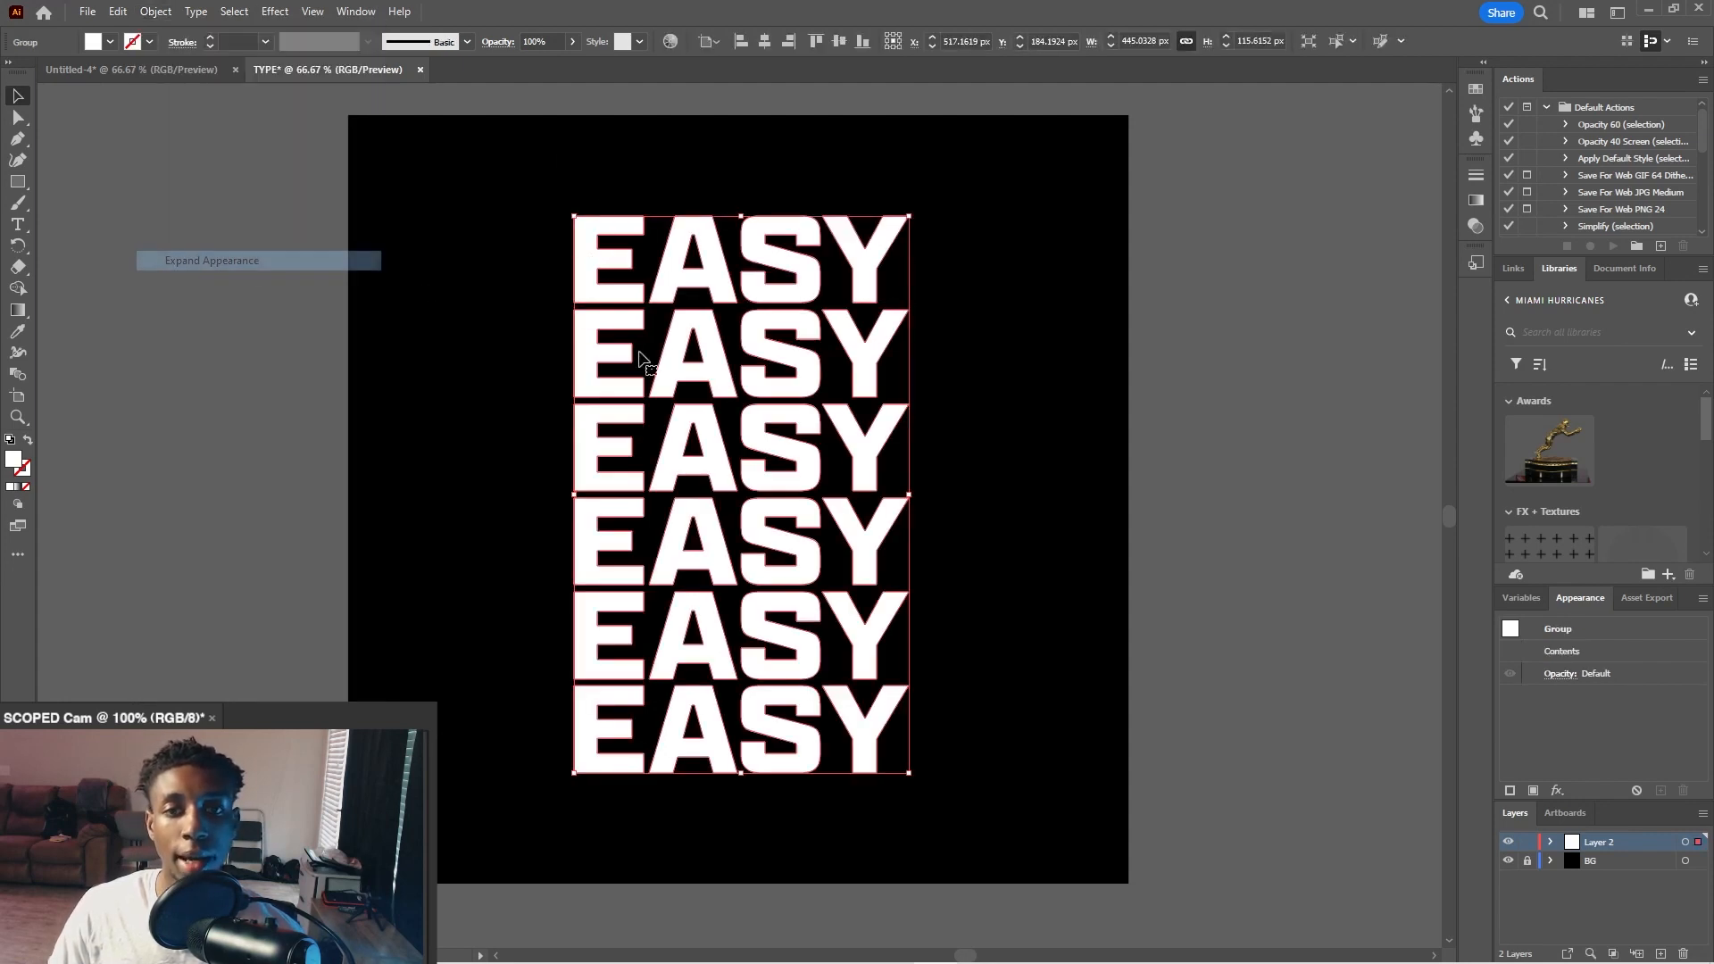
- Inspect the expanded stack's nested groups in isolation mode, down to the letter A in the third row
left_click(480, 224)
left_click_drag(738, 351, 813, 365)
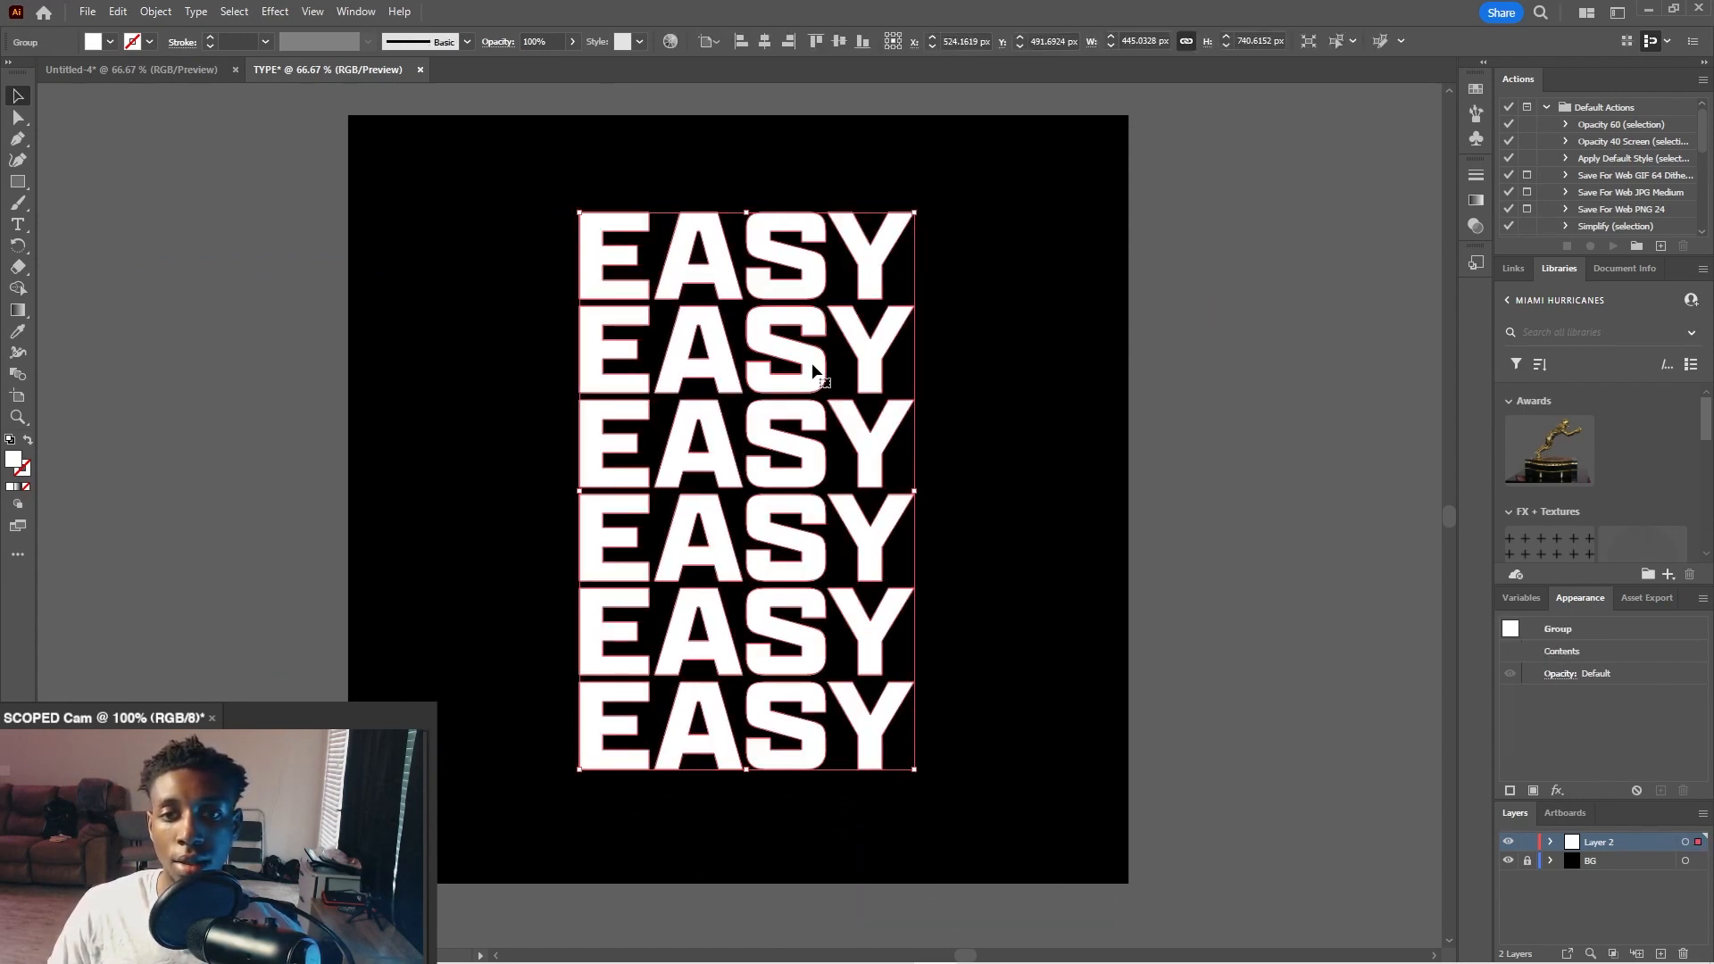
double_click(812, 364)
left_click(806, 465)
double_click(726, 477)
left_click(724, 477)
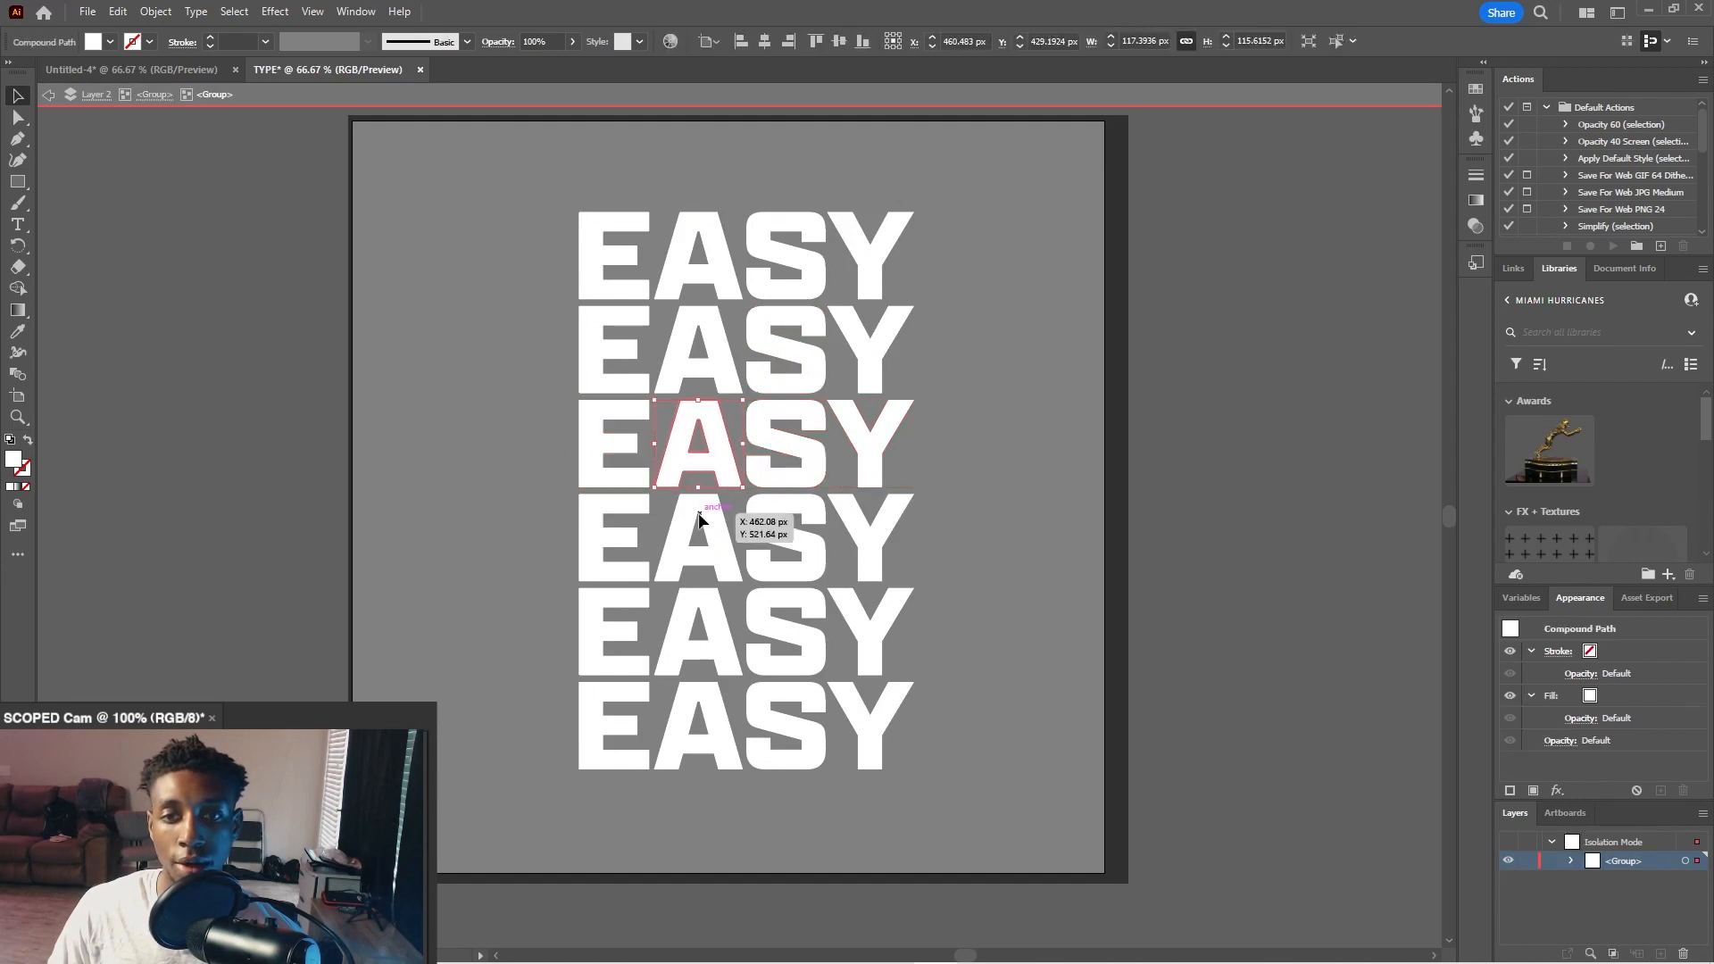
key("Escape")
- Reposition the whole expanded EASY stack to about X 513 px, Y 492 px
left_click(676, 279)
left_click(486, 203)
mouse_move(592, 229)
left_mouse_down()
mouse_move(692, 330)
mouse_move(586, 236)
mouse_move(616, 235)
left_mouse_up()
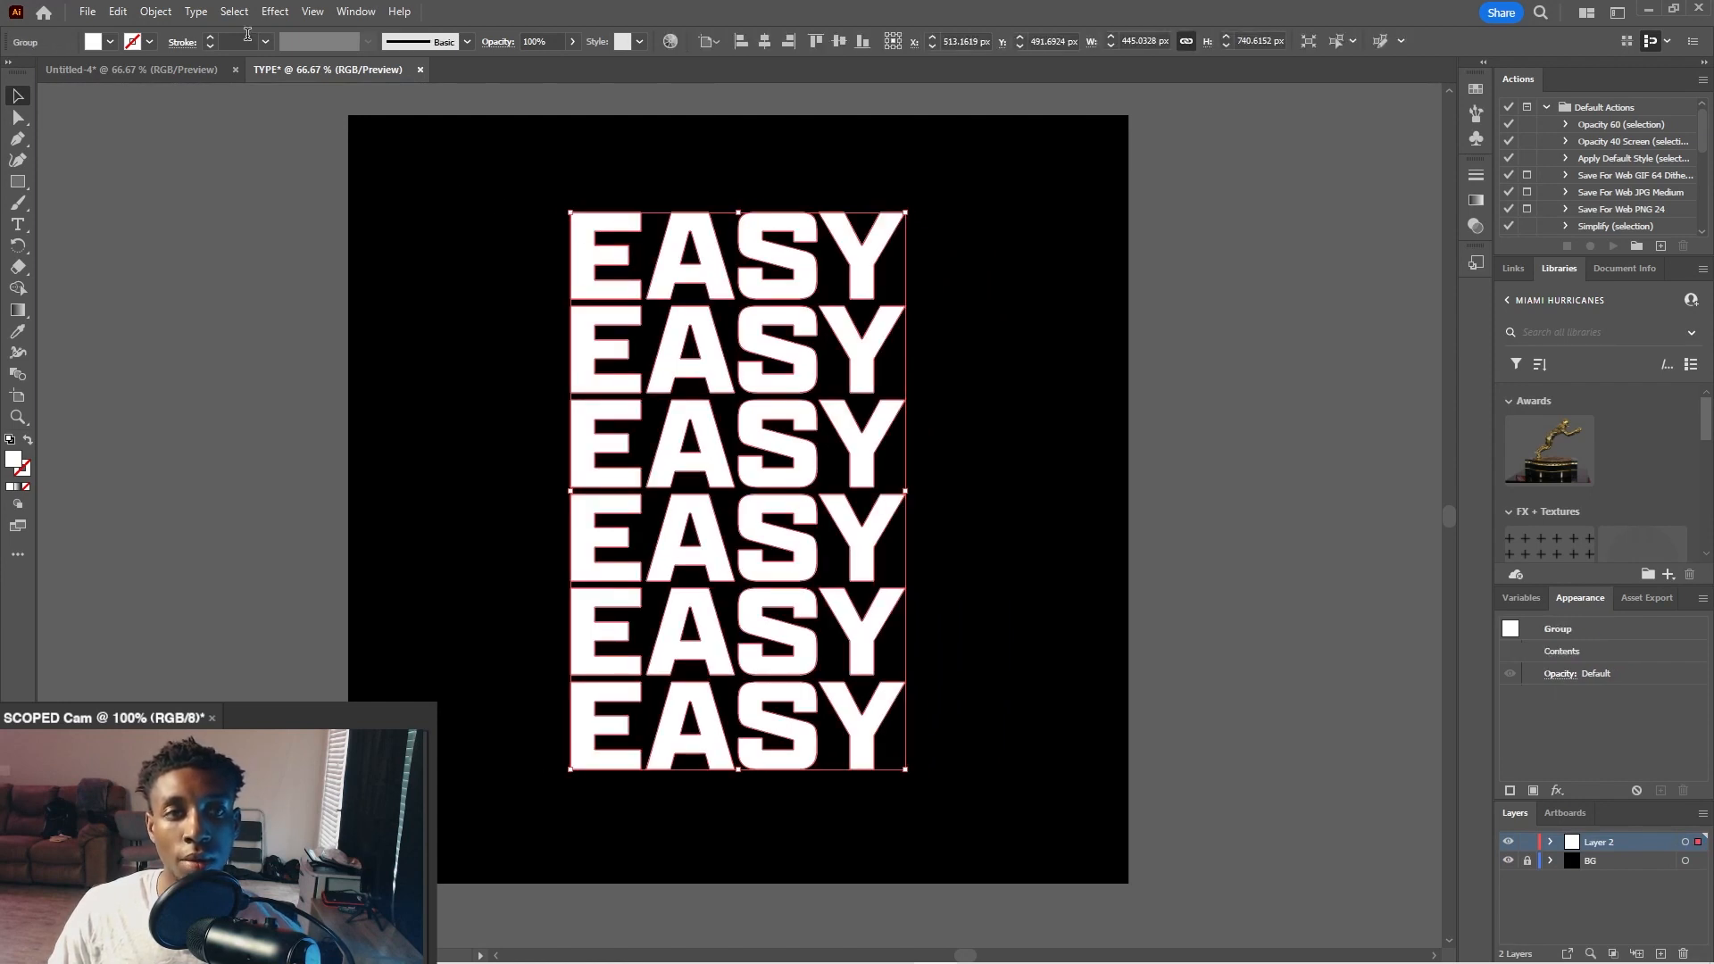
- Start an Envelope Distort warp on the EASY stack with the horizontal Flag style and try a bend of -11%
left_click(156, 12)
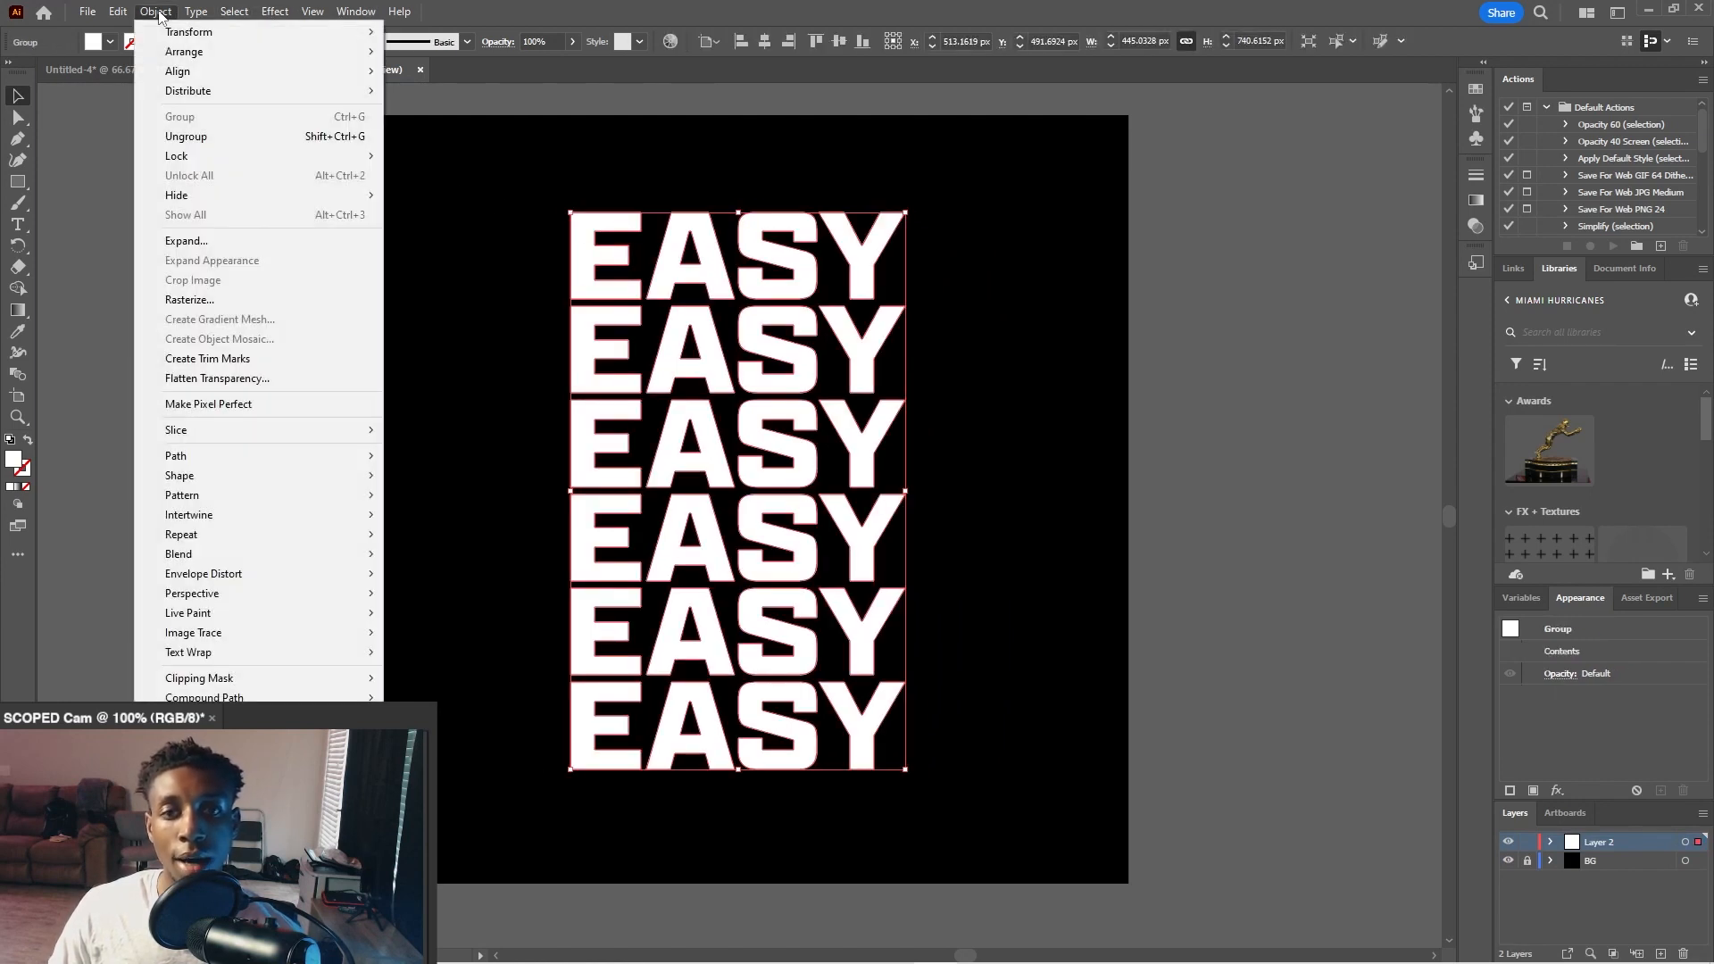
mouse_move(254, 575)
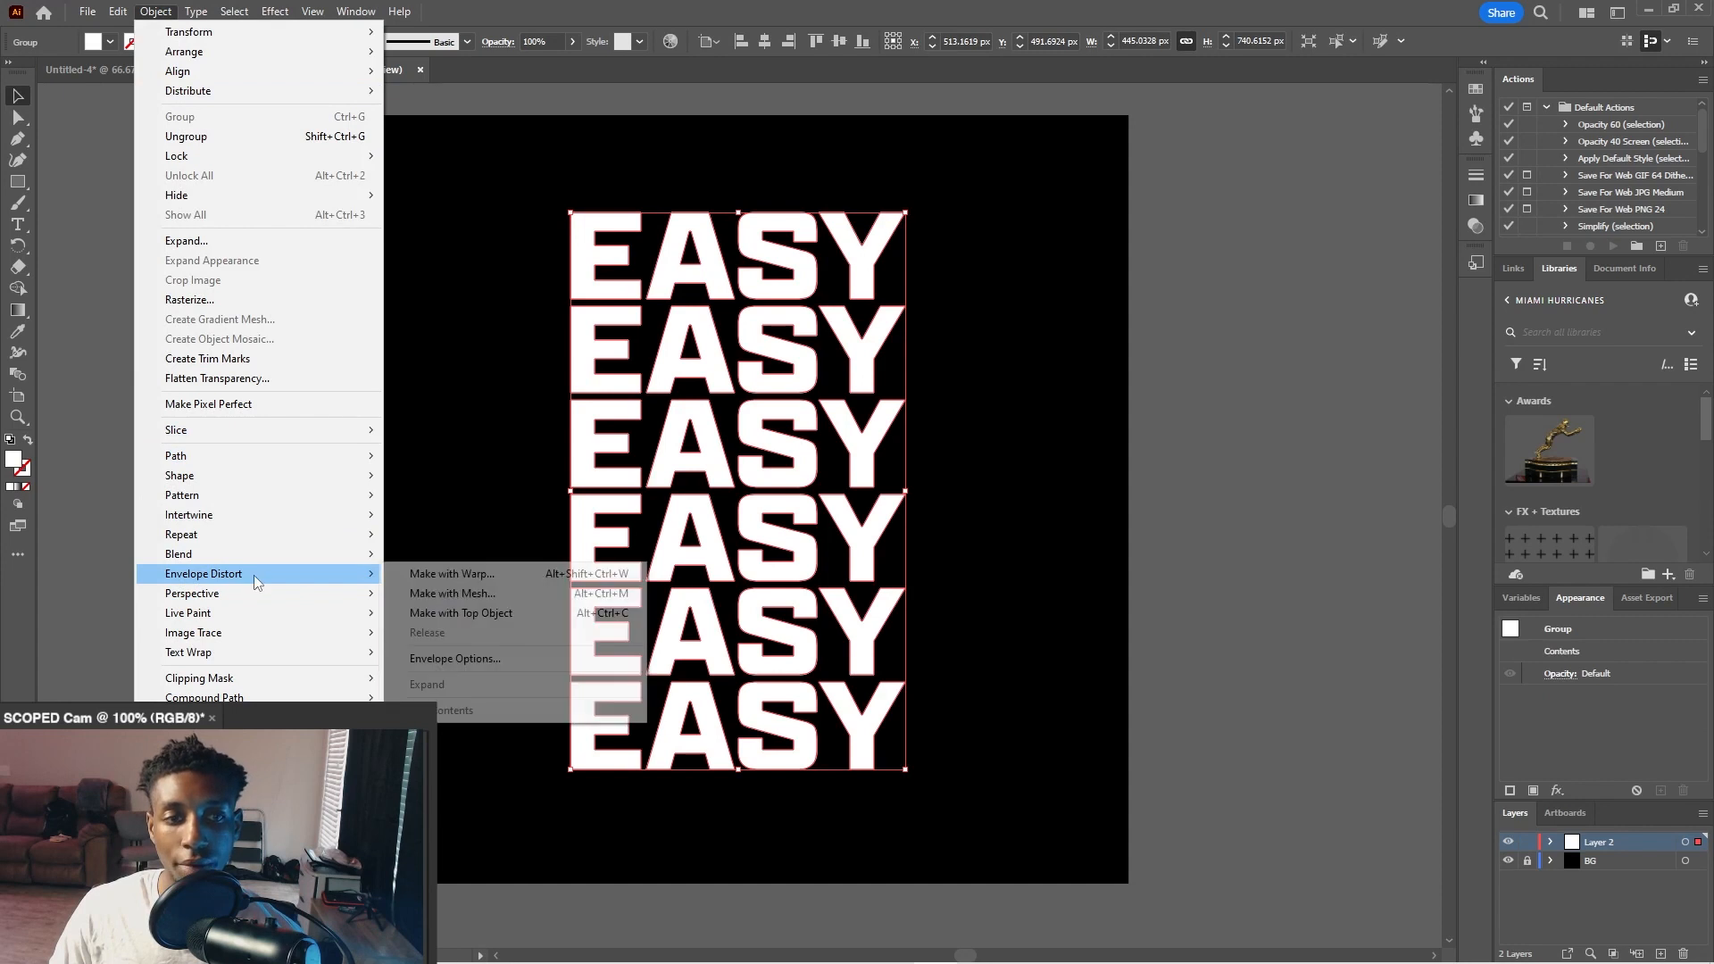
left_click(452, 574)
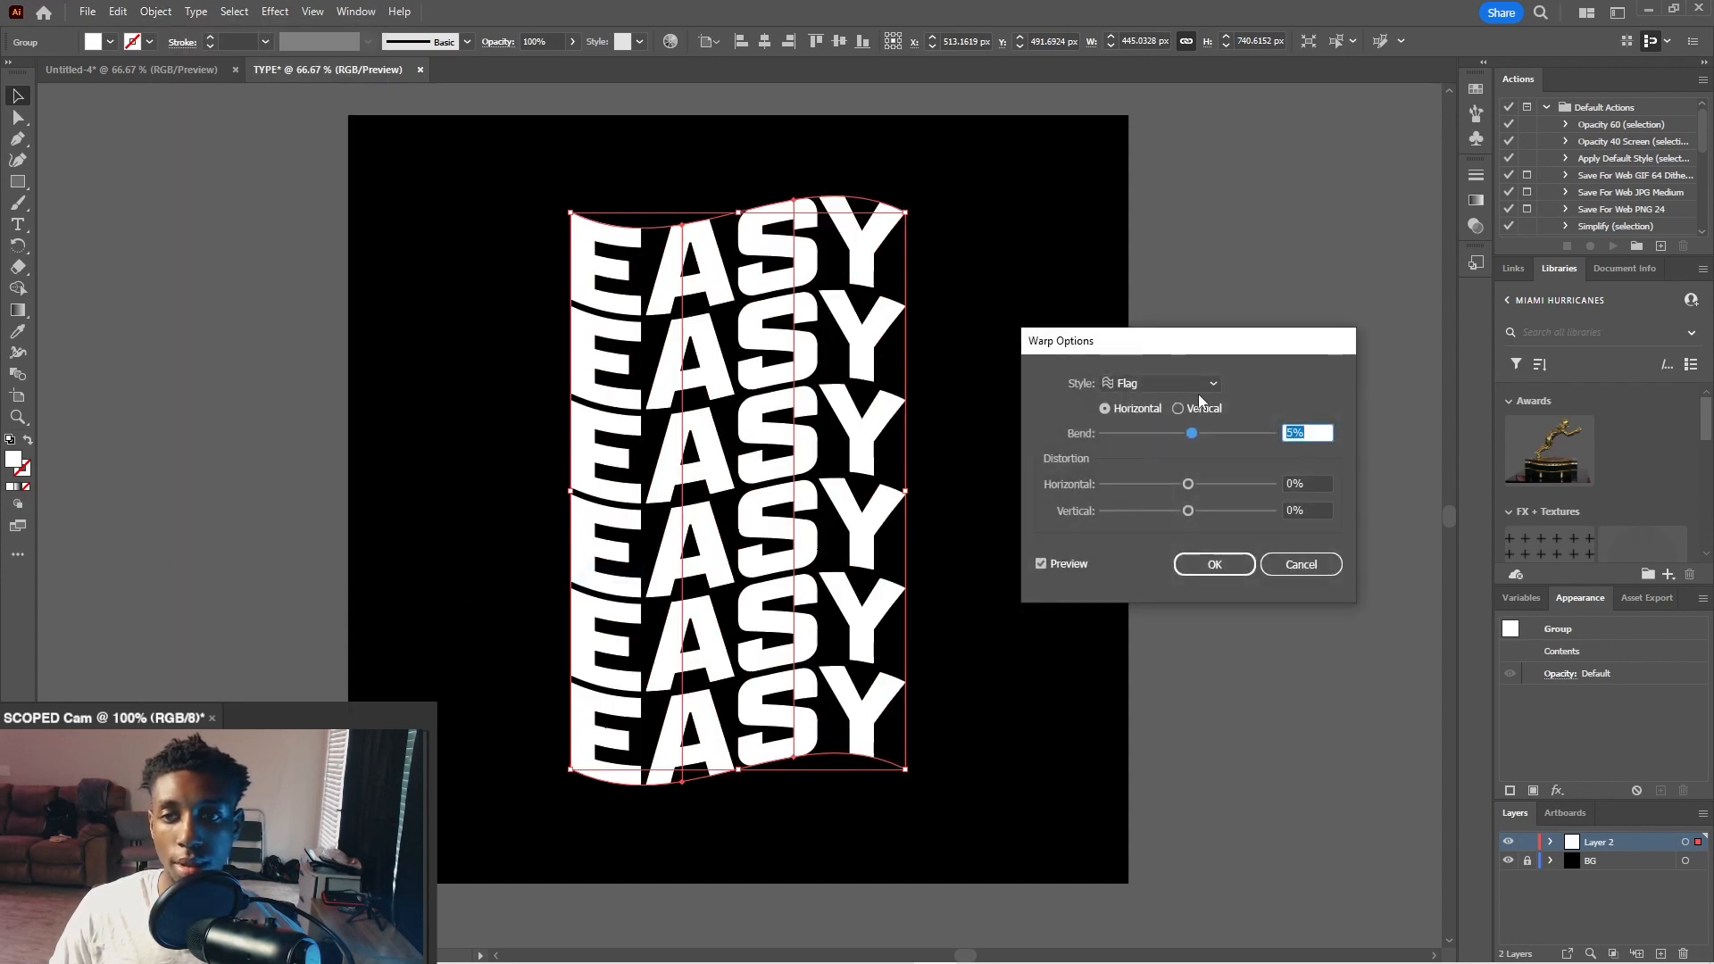
left_click_drag(1193, 429, 1188, 429)
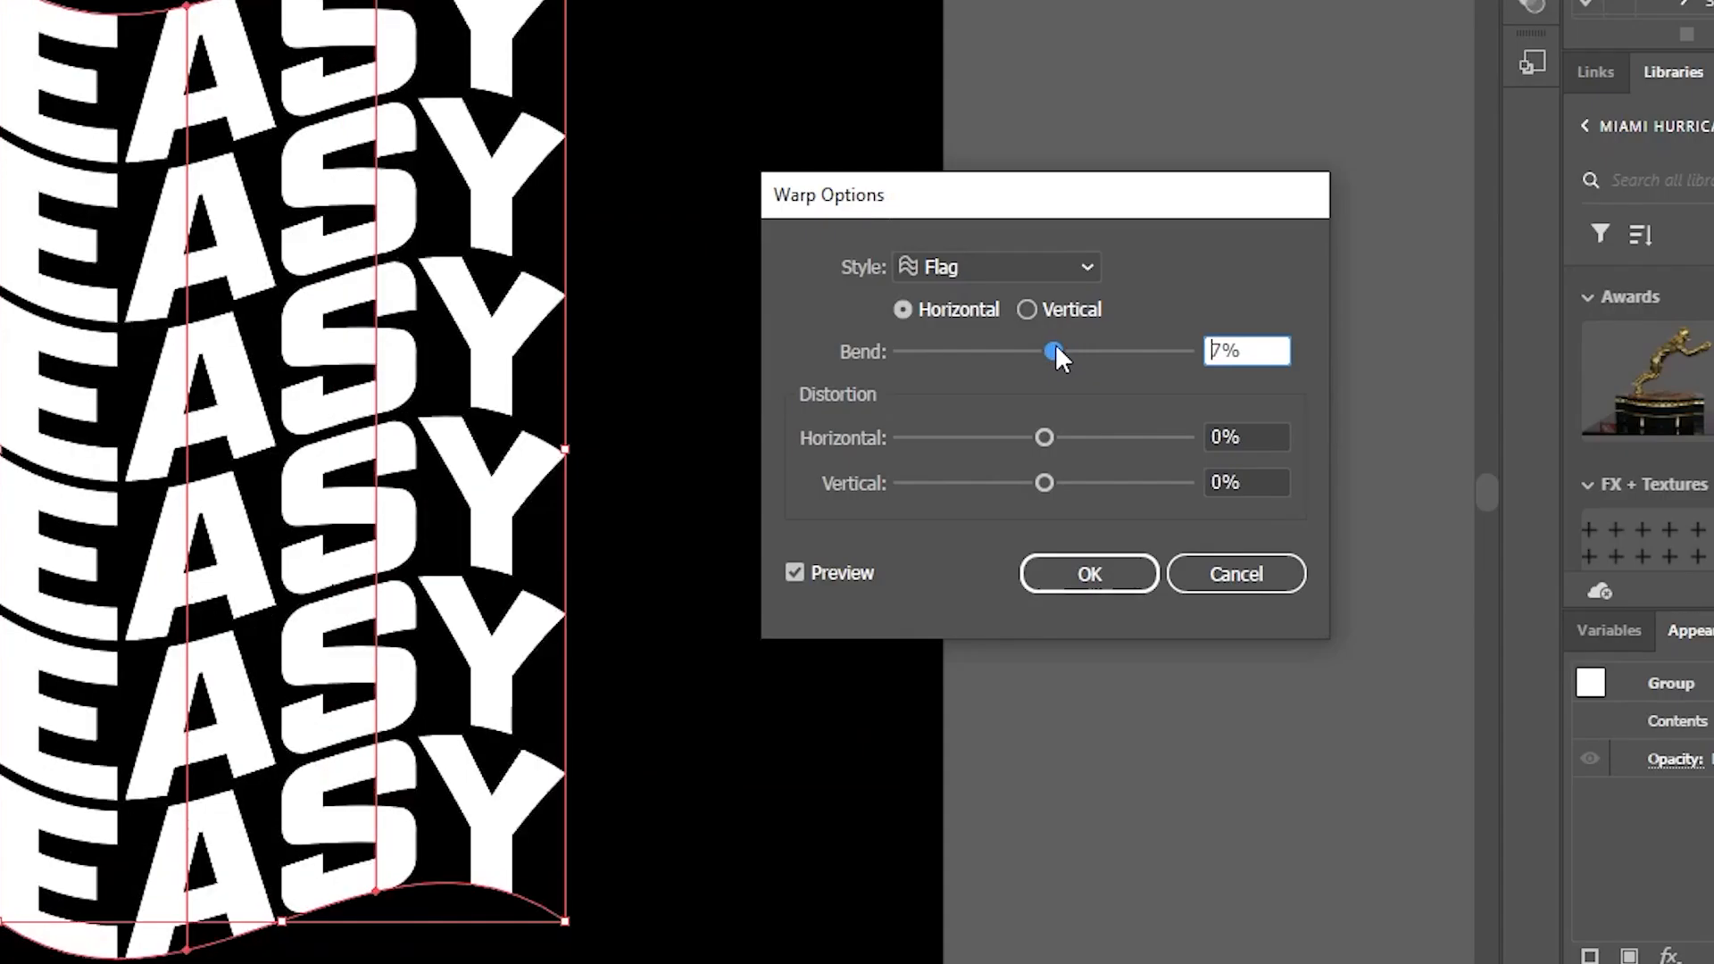
mouse_move(1044, 350)
left_mouse_down()
mouse_move(1090, 348)
mouse_move(1028, 350)
left_mouse_up()
- Try the Squeeze, Twist and Arch warp styles on the EASY stack with a 50% bend
left_click(1009, 275)
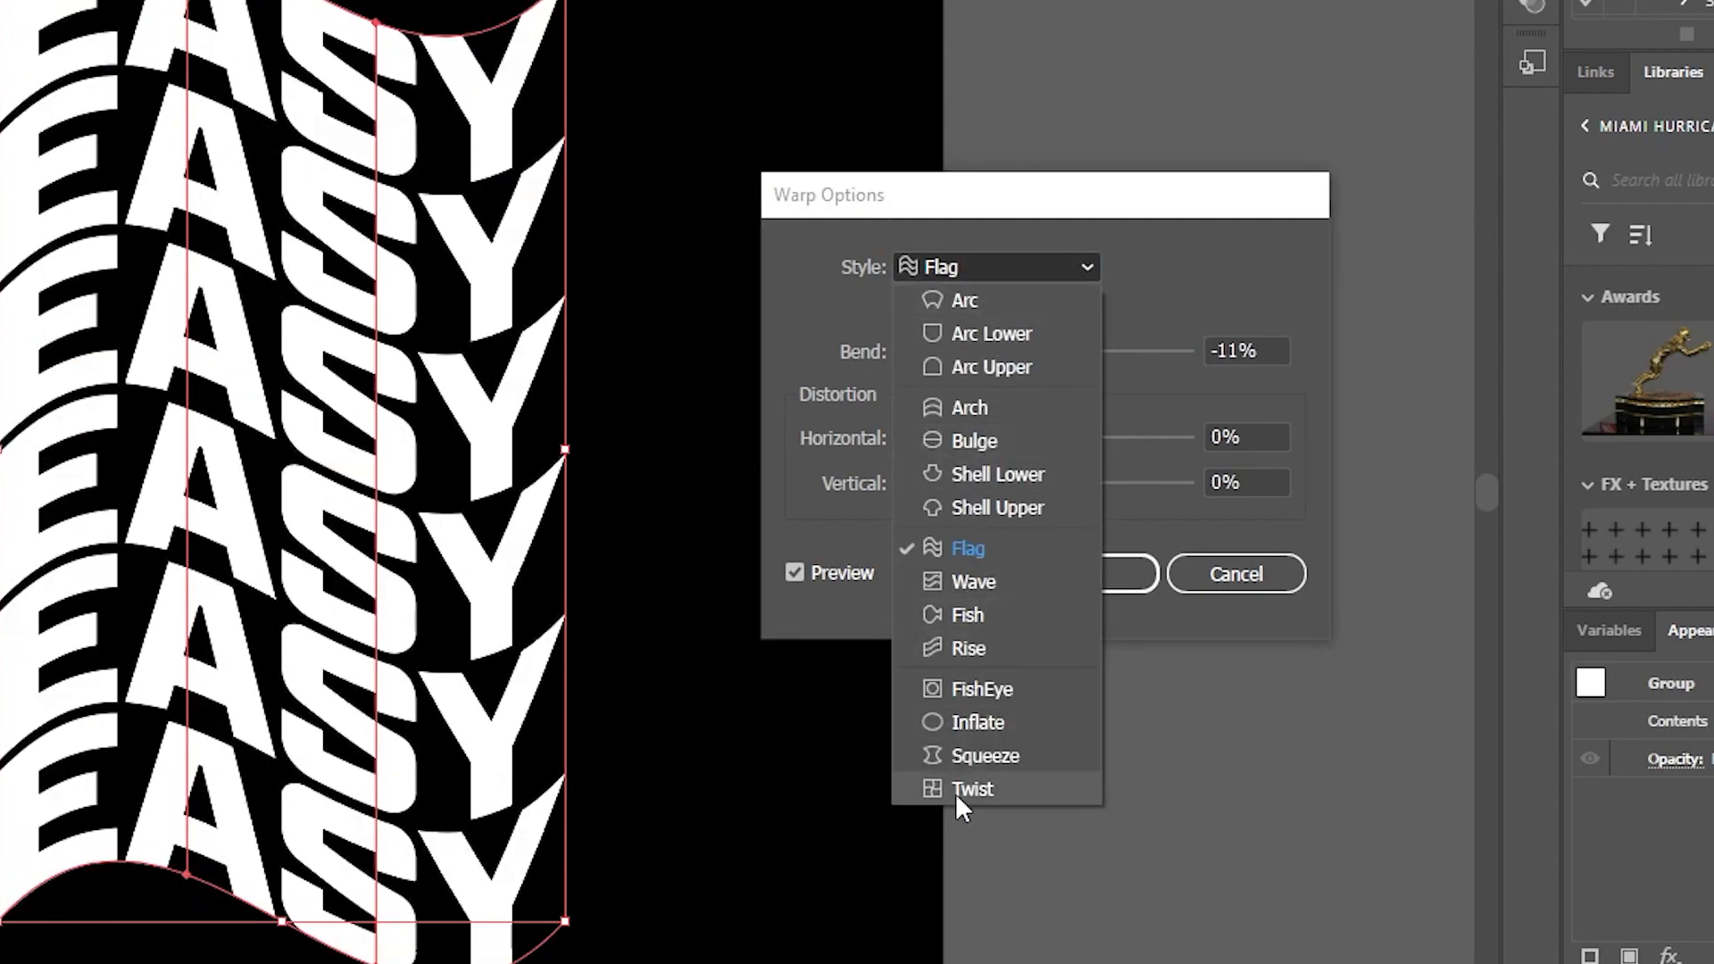
left_click(982, 755)
left_click_drag(1178, 433, 1230, 433)
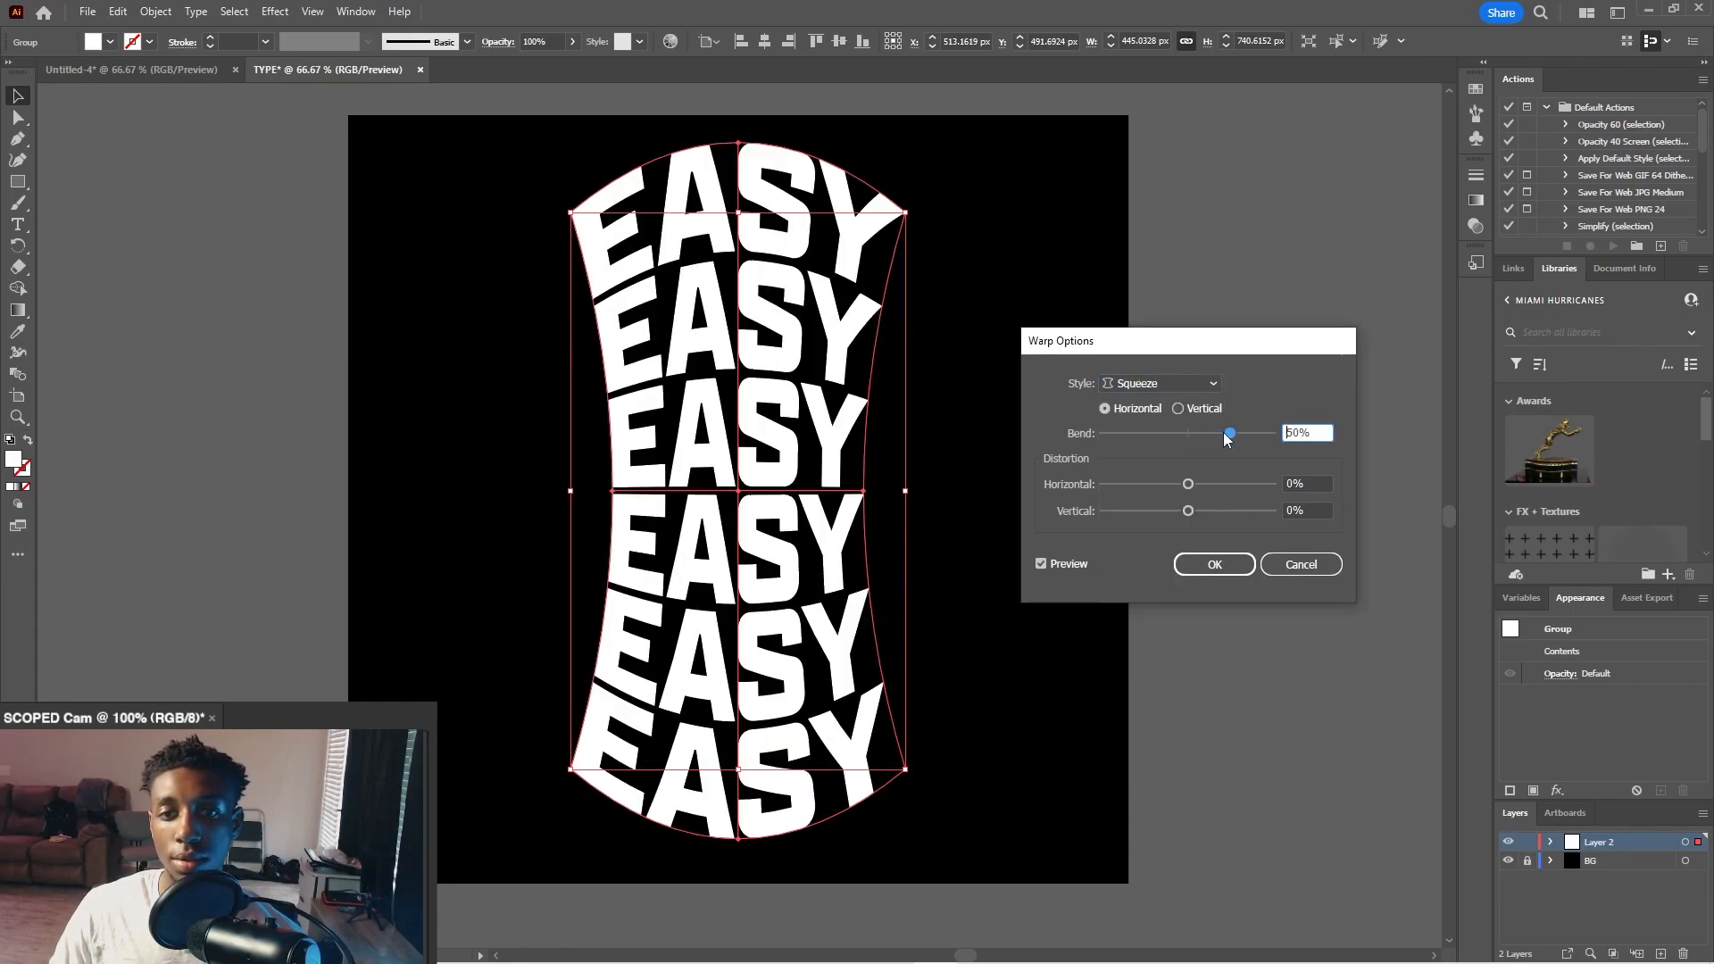
left_click(1181, 385)
left_click(1145, 676)
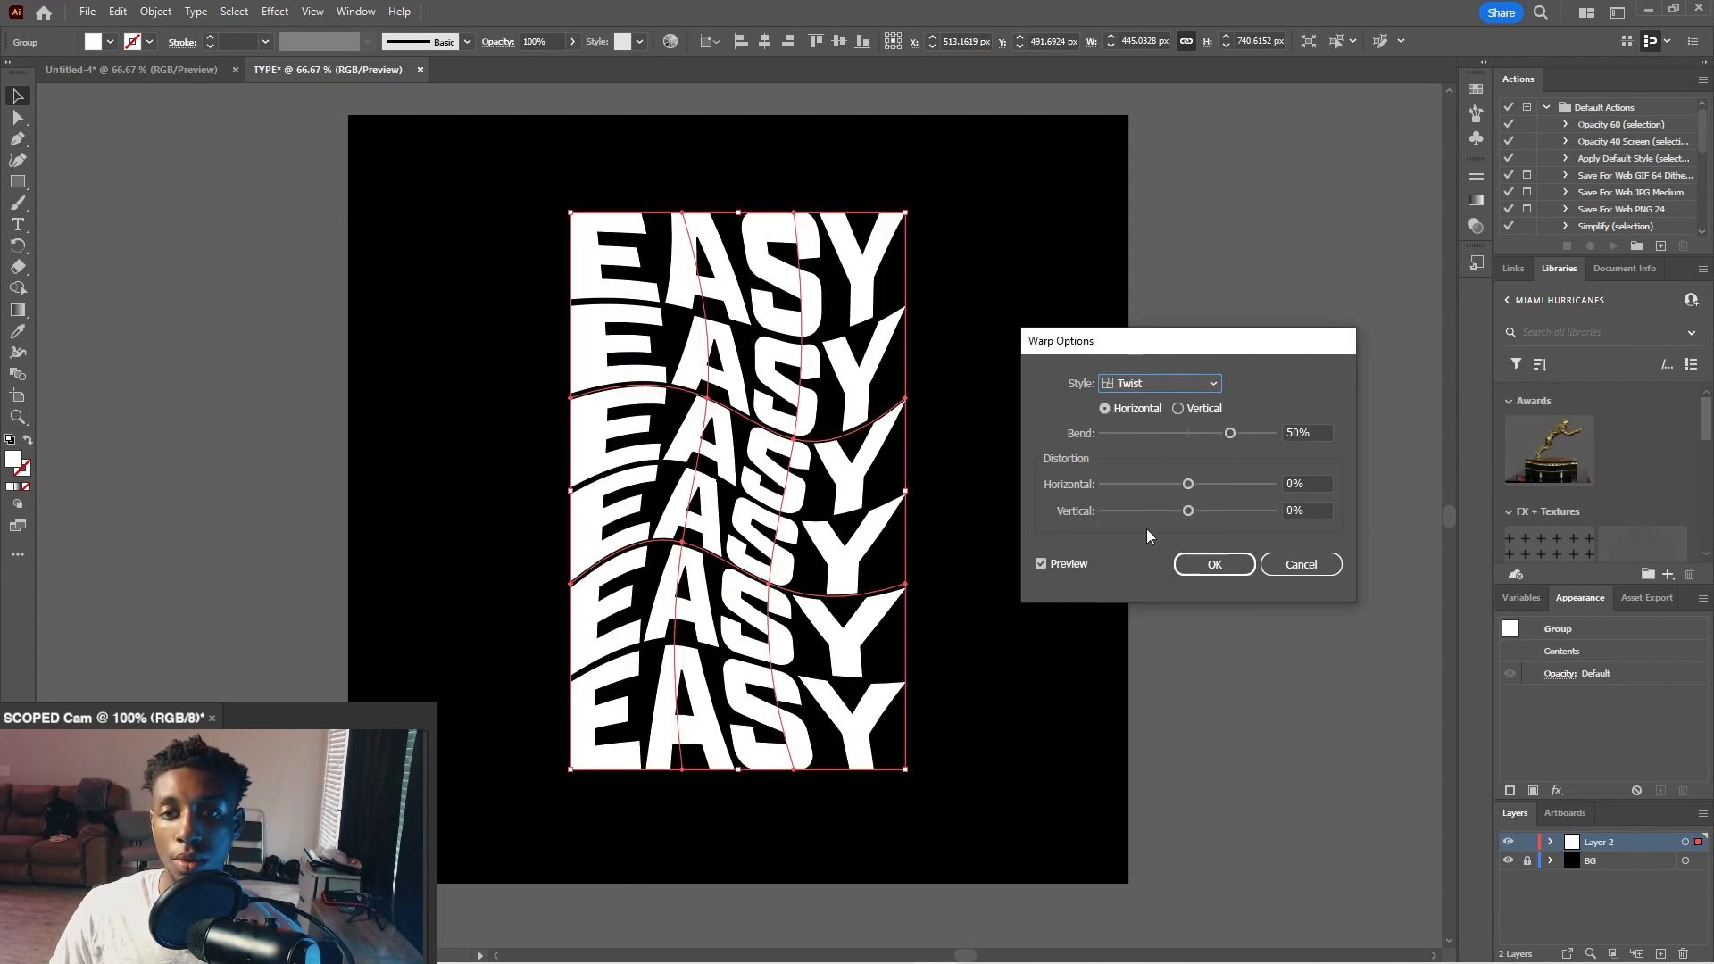
left_click(1170, 389)
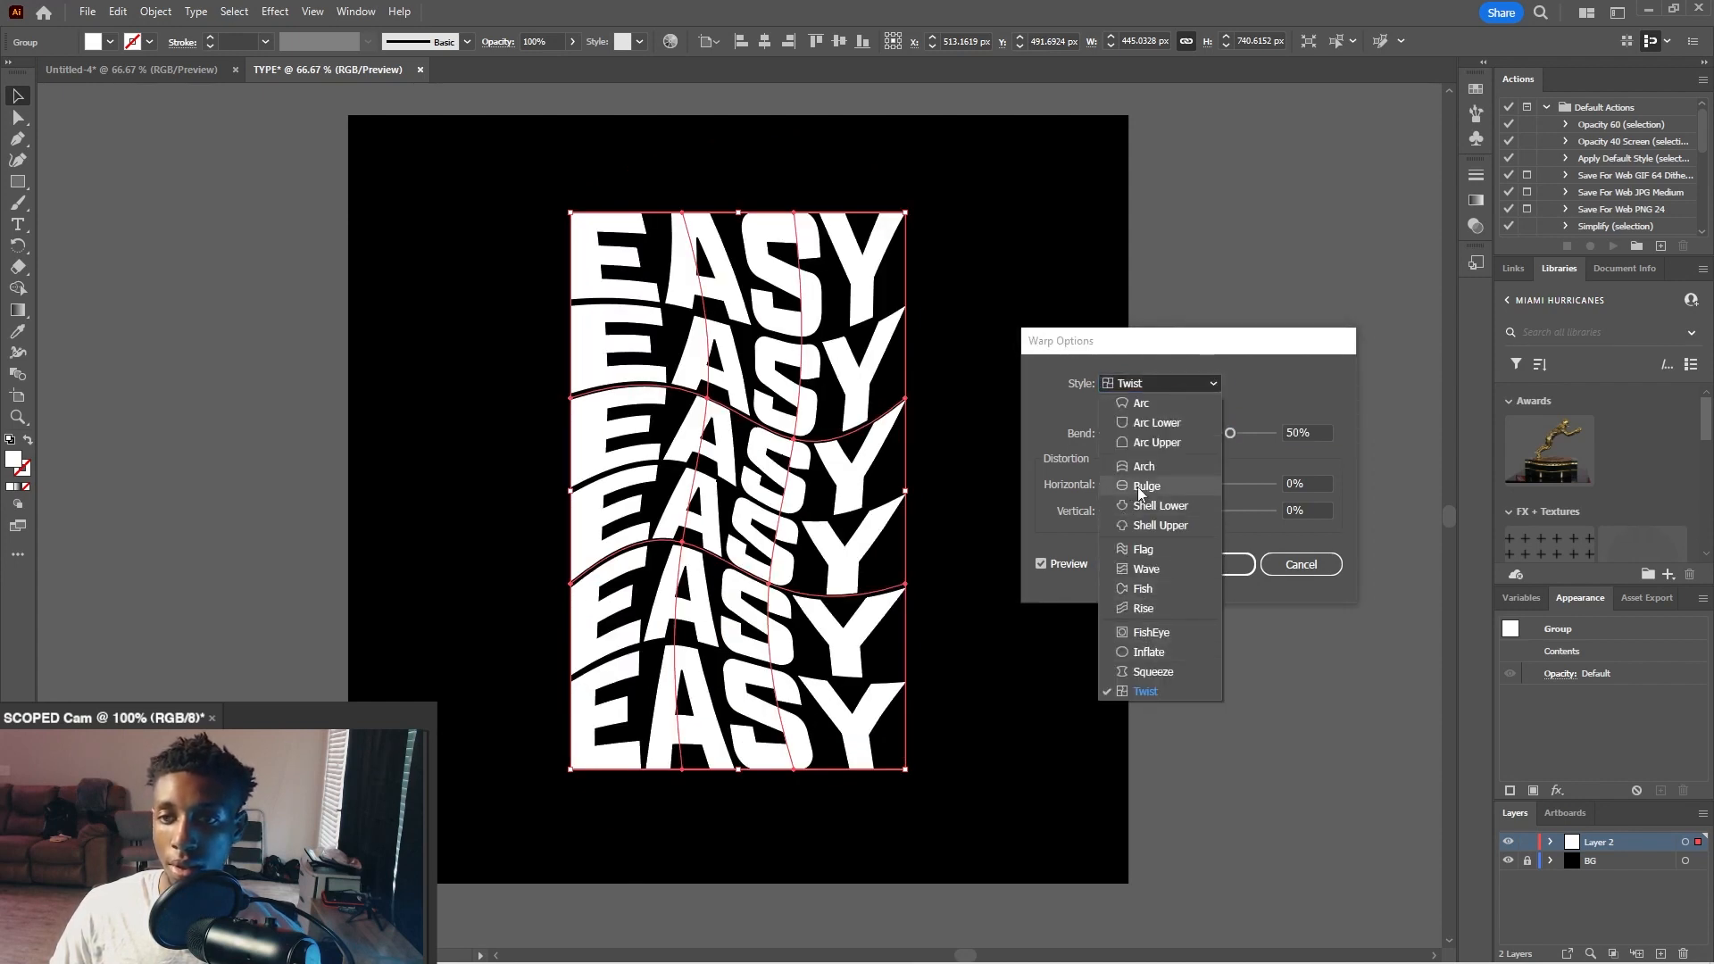
left_click(1139, 466)
- Set the warp style to Flag with a -9% horizontal bend and apply it to the EASY stack
left_click(1148, 373)
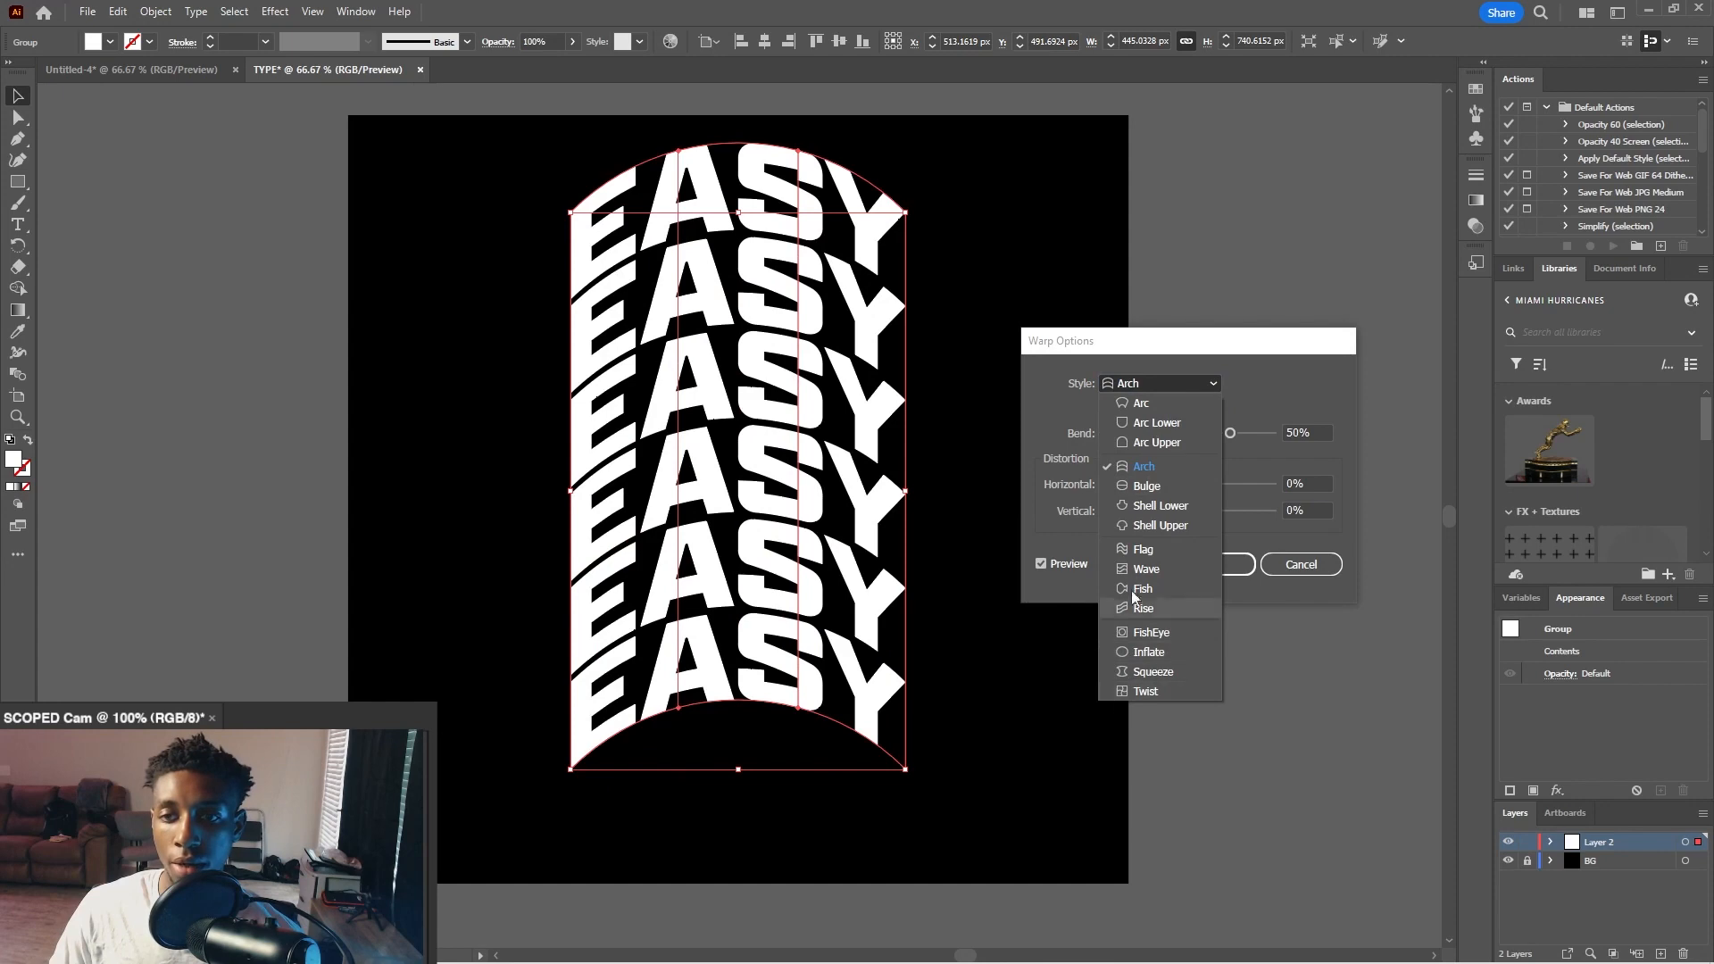
left_click(1160, 548)
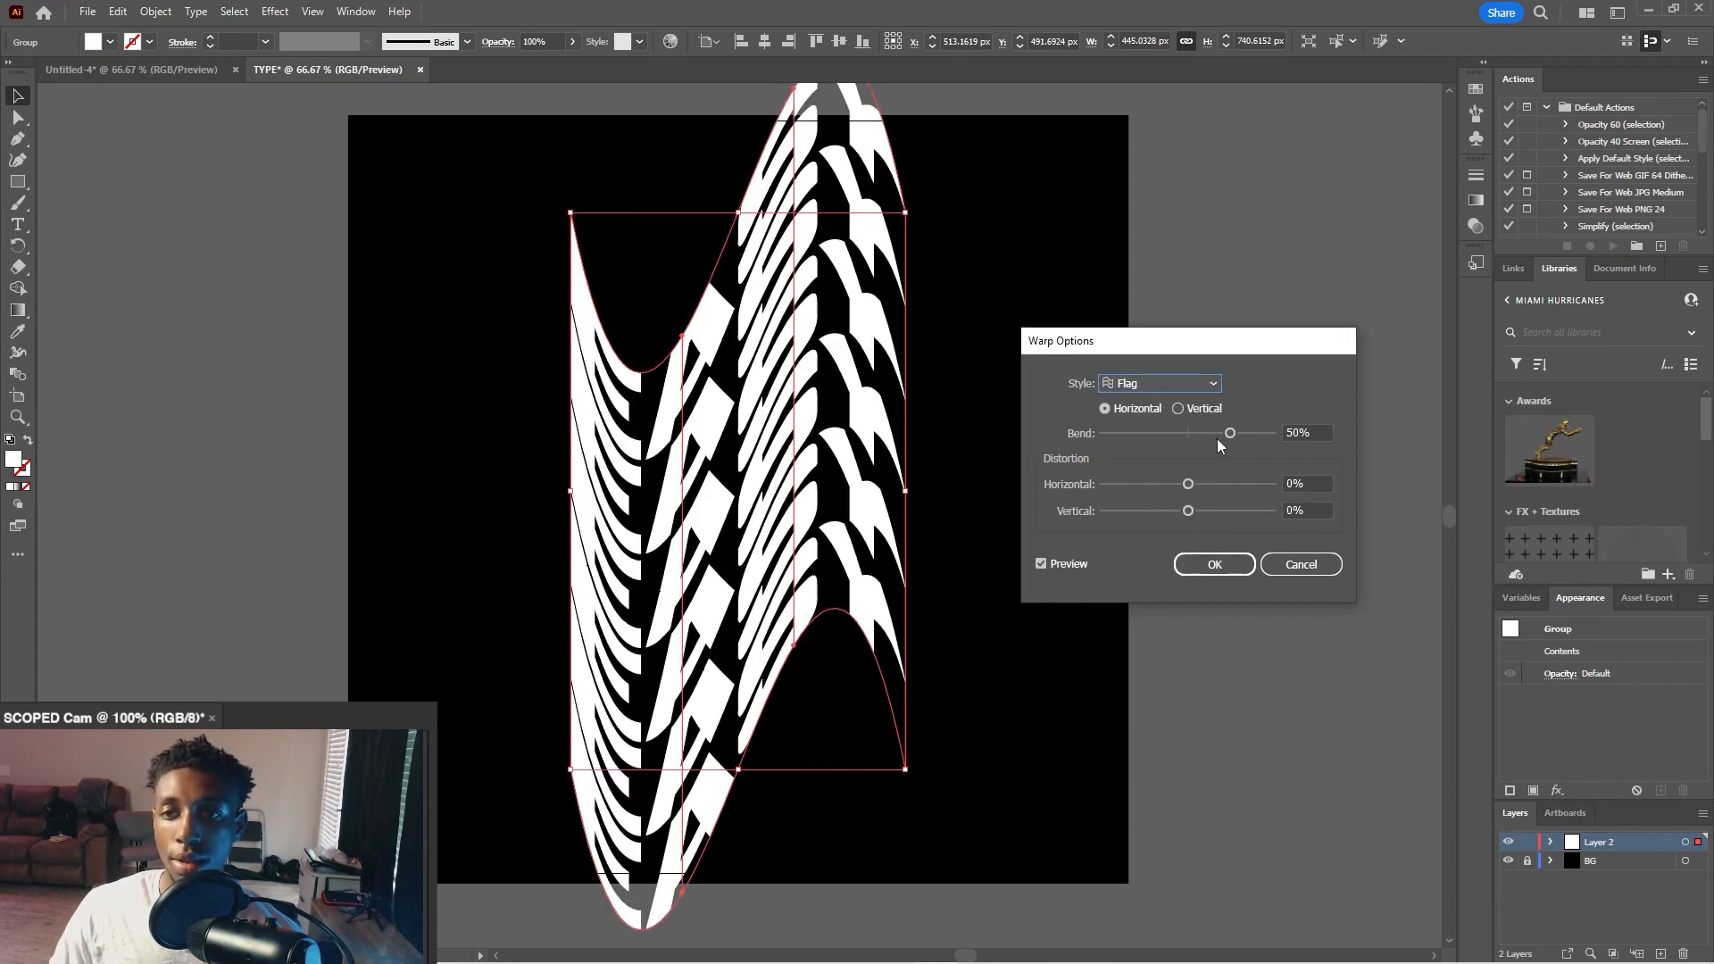
left_click_drag(1229, 435, 1180, 436)
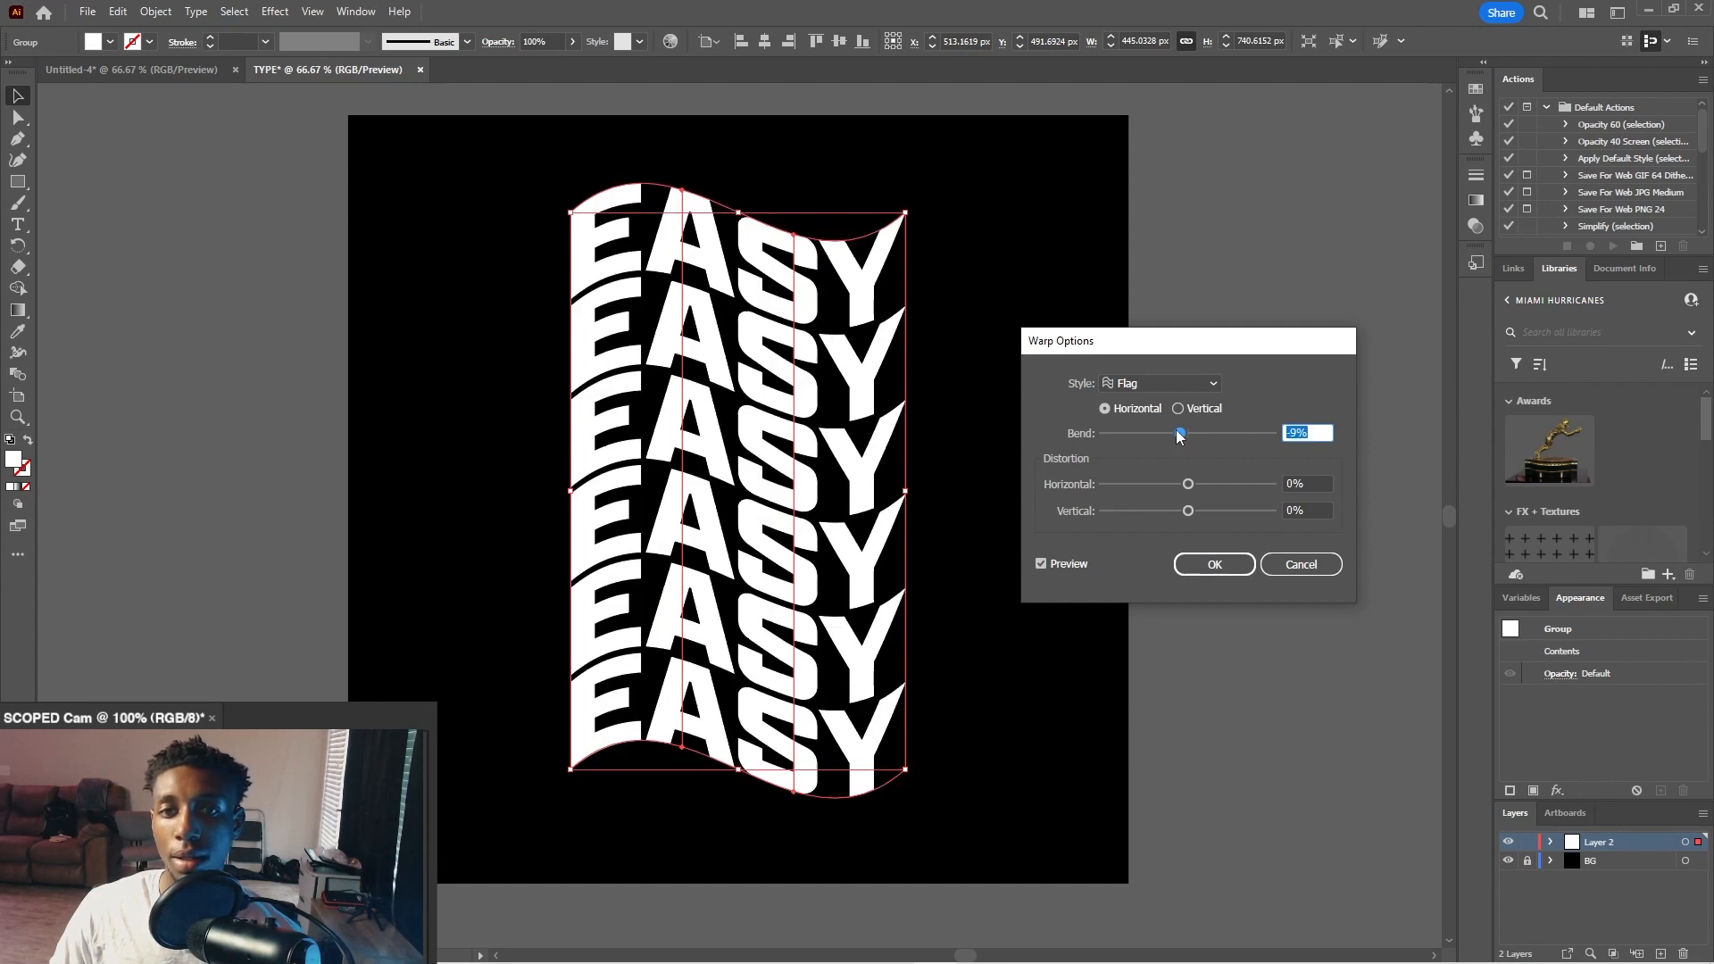
left_click(1245, 560)
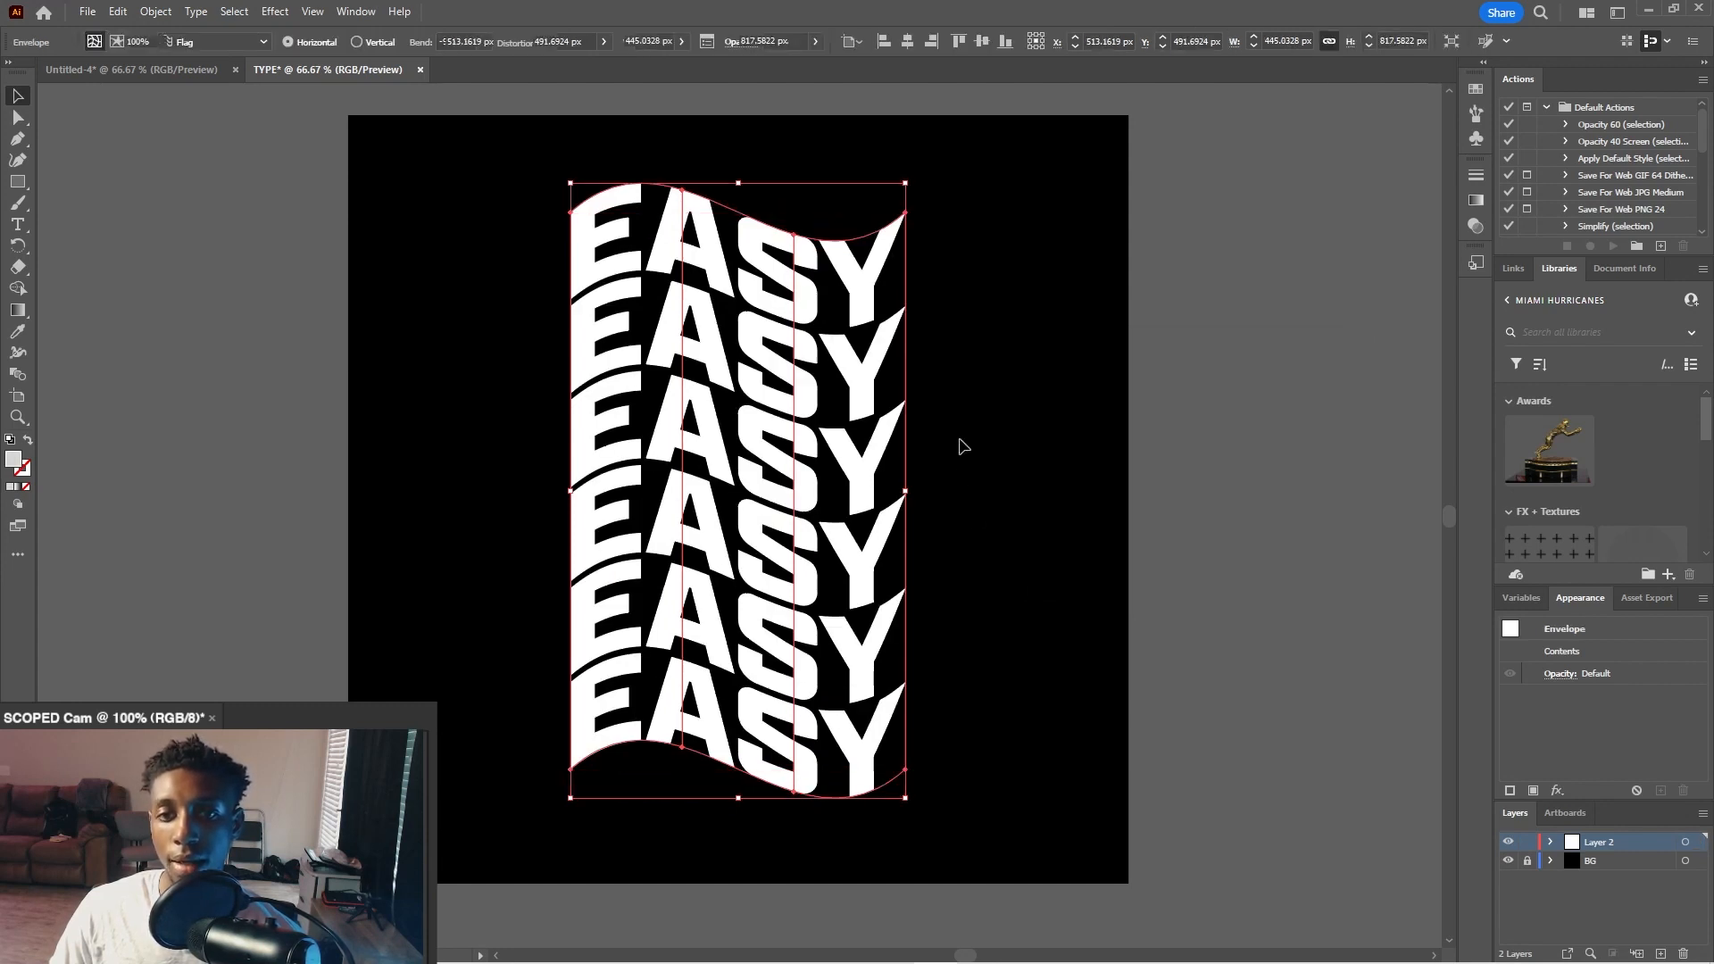
- Shift the warped EASY envelope to about X 567 px, Y 465 px and expand its object and fill
left_click(962, 447)
left_click_drag(779, 475, 826, 476)
left_click(155, 11)
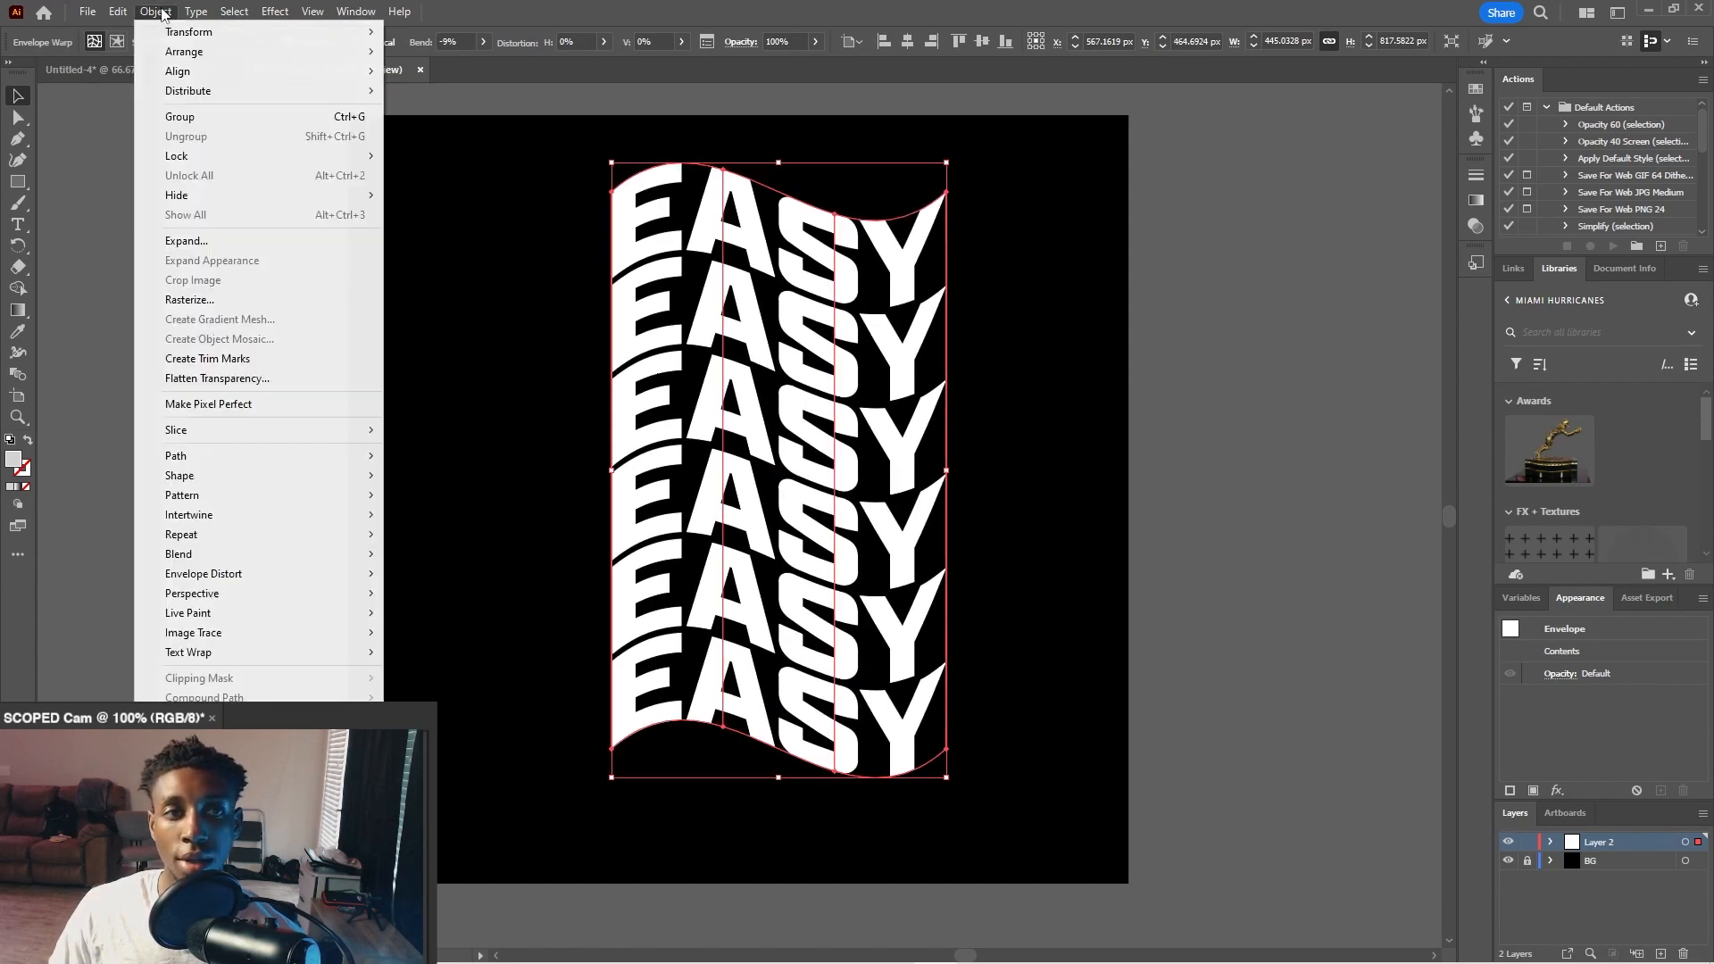
left_click(189, 240)
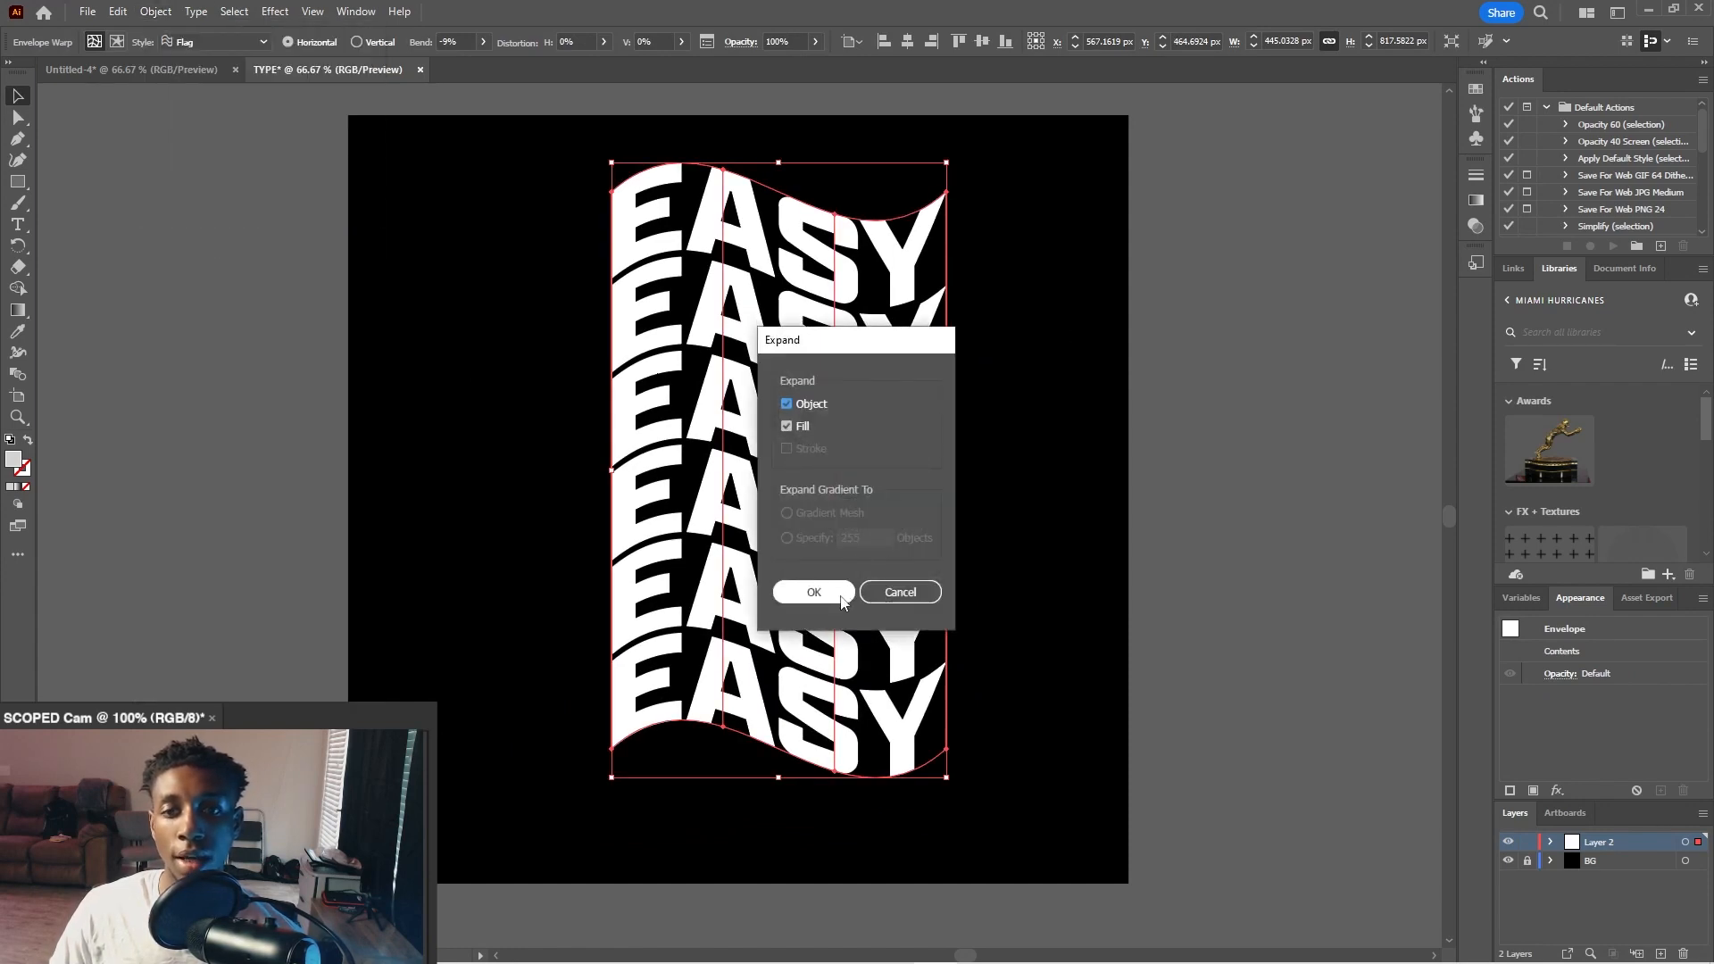
left_click(812, 591)
- Move the expanded EASY group to about X 551 px, Y 480 px and copy it to the clipboard
left_click_drag(776, 379, 765, 337)
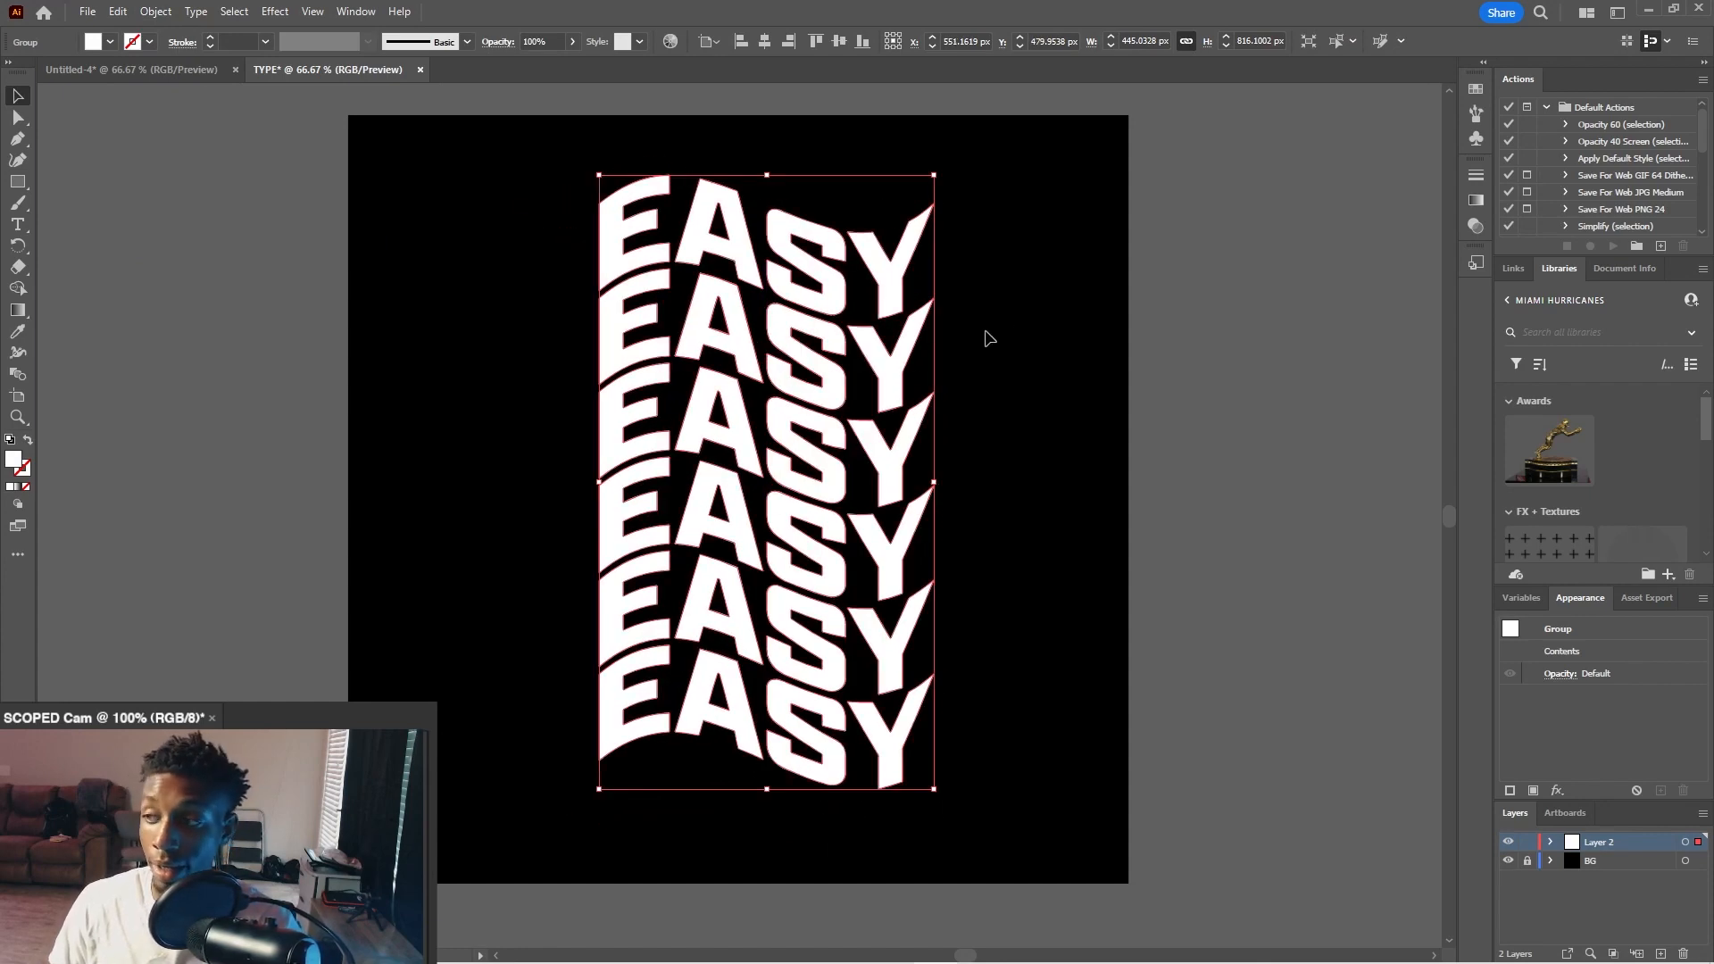
right_click(737, 325)
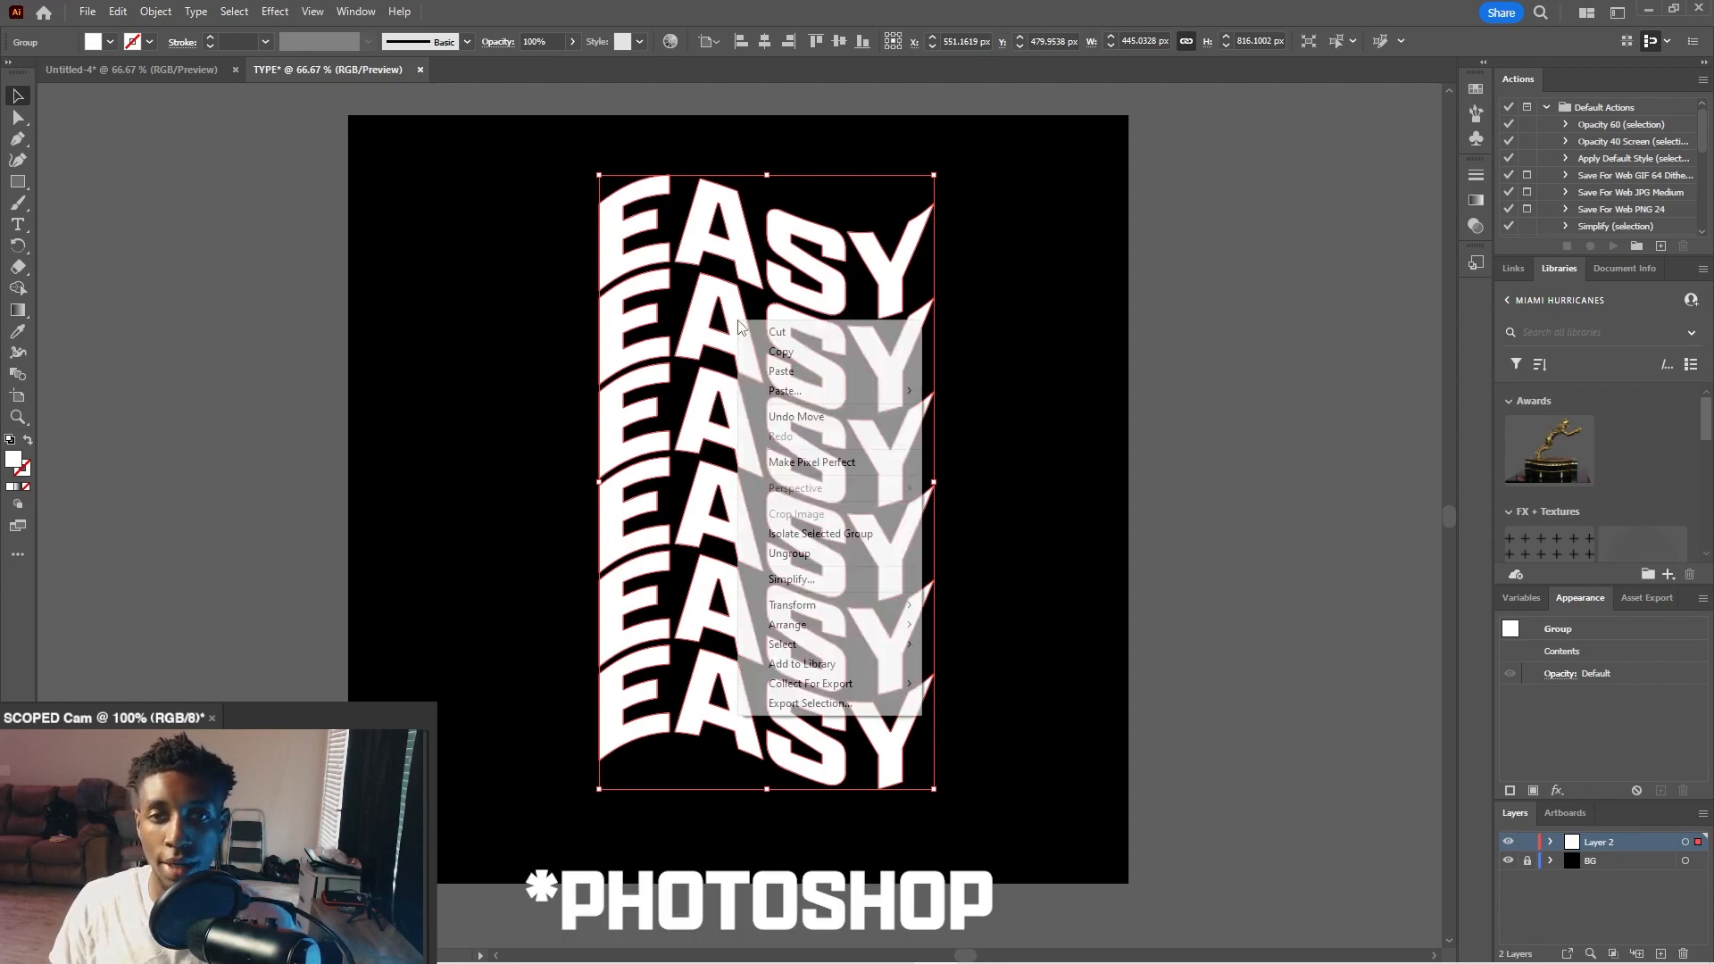
left_click(799, 362)
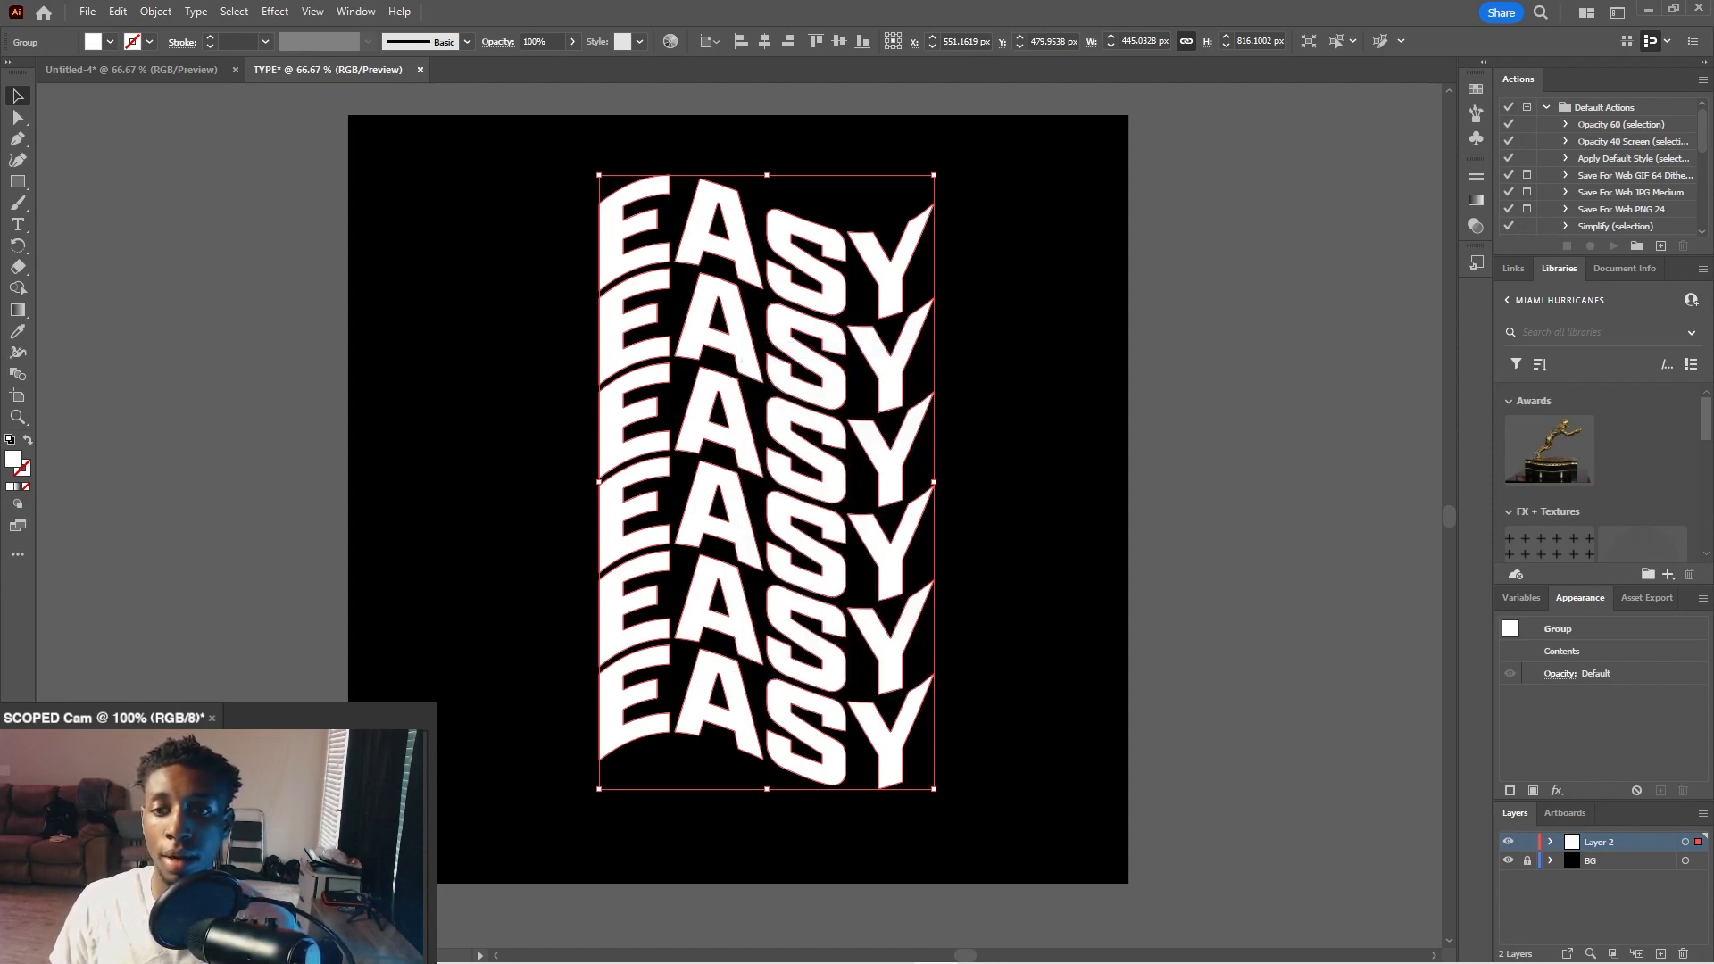
- In Photoshop, unlock the Background layer and add a Solid Color fill layer in black (000000) above it
mouse_move(687, 908)
left_click(673, 946)
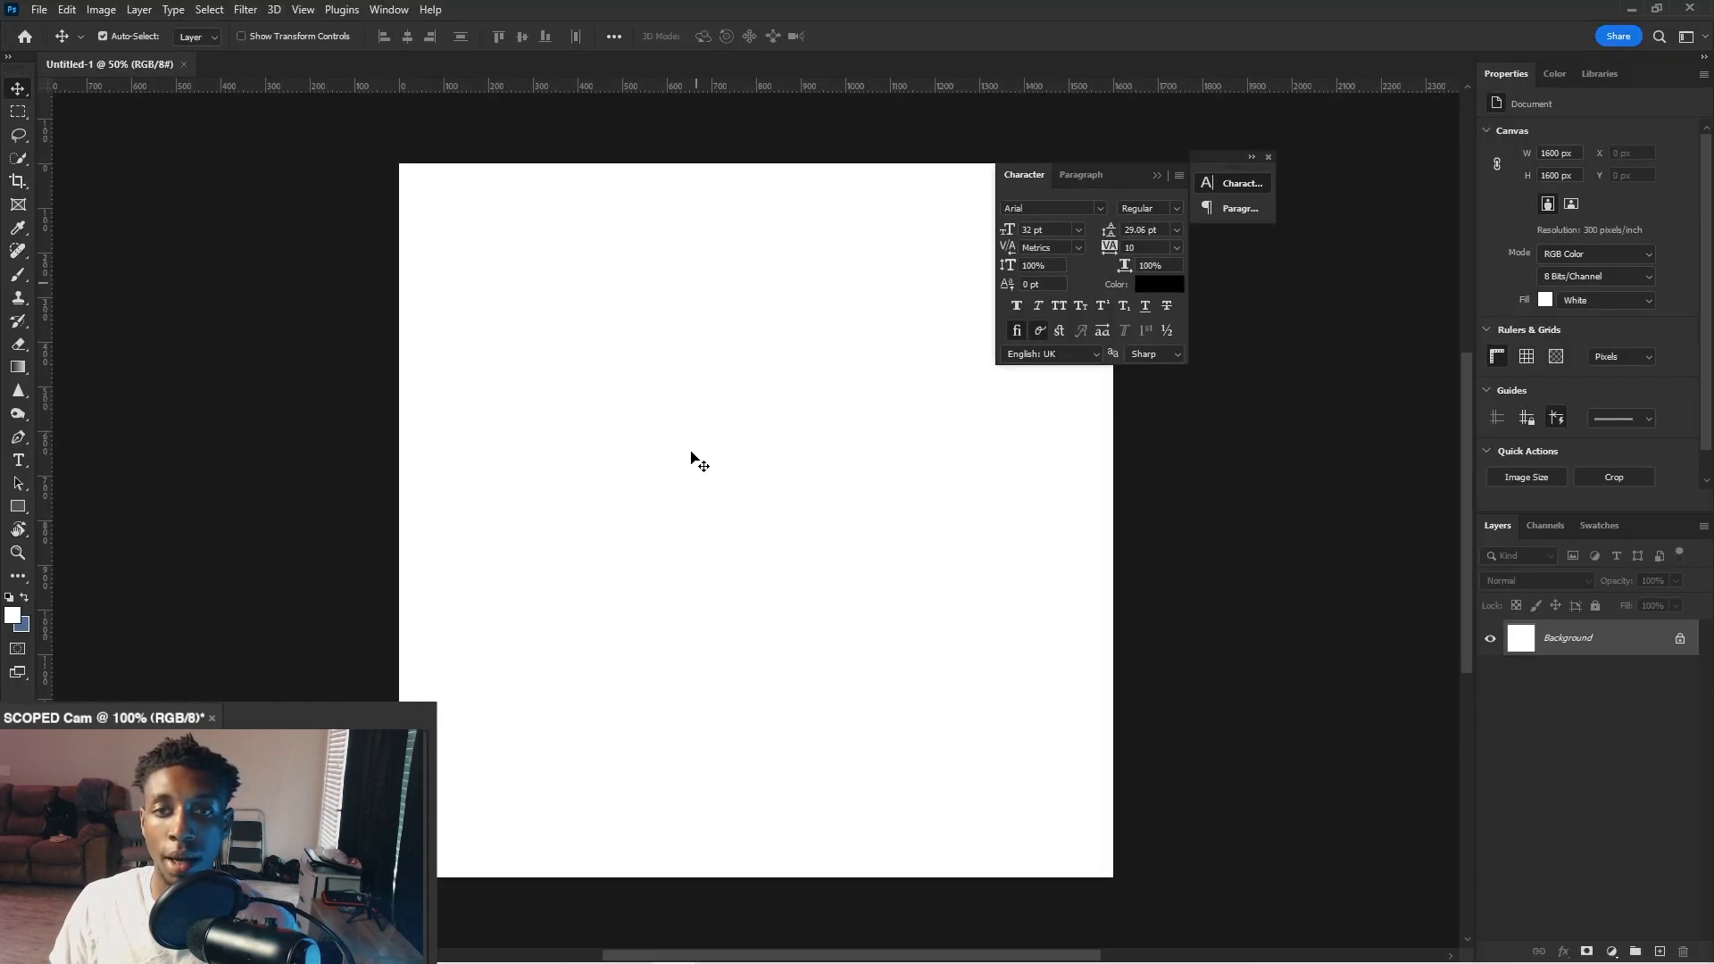
left_click(1680, 638)
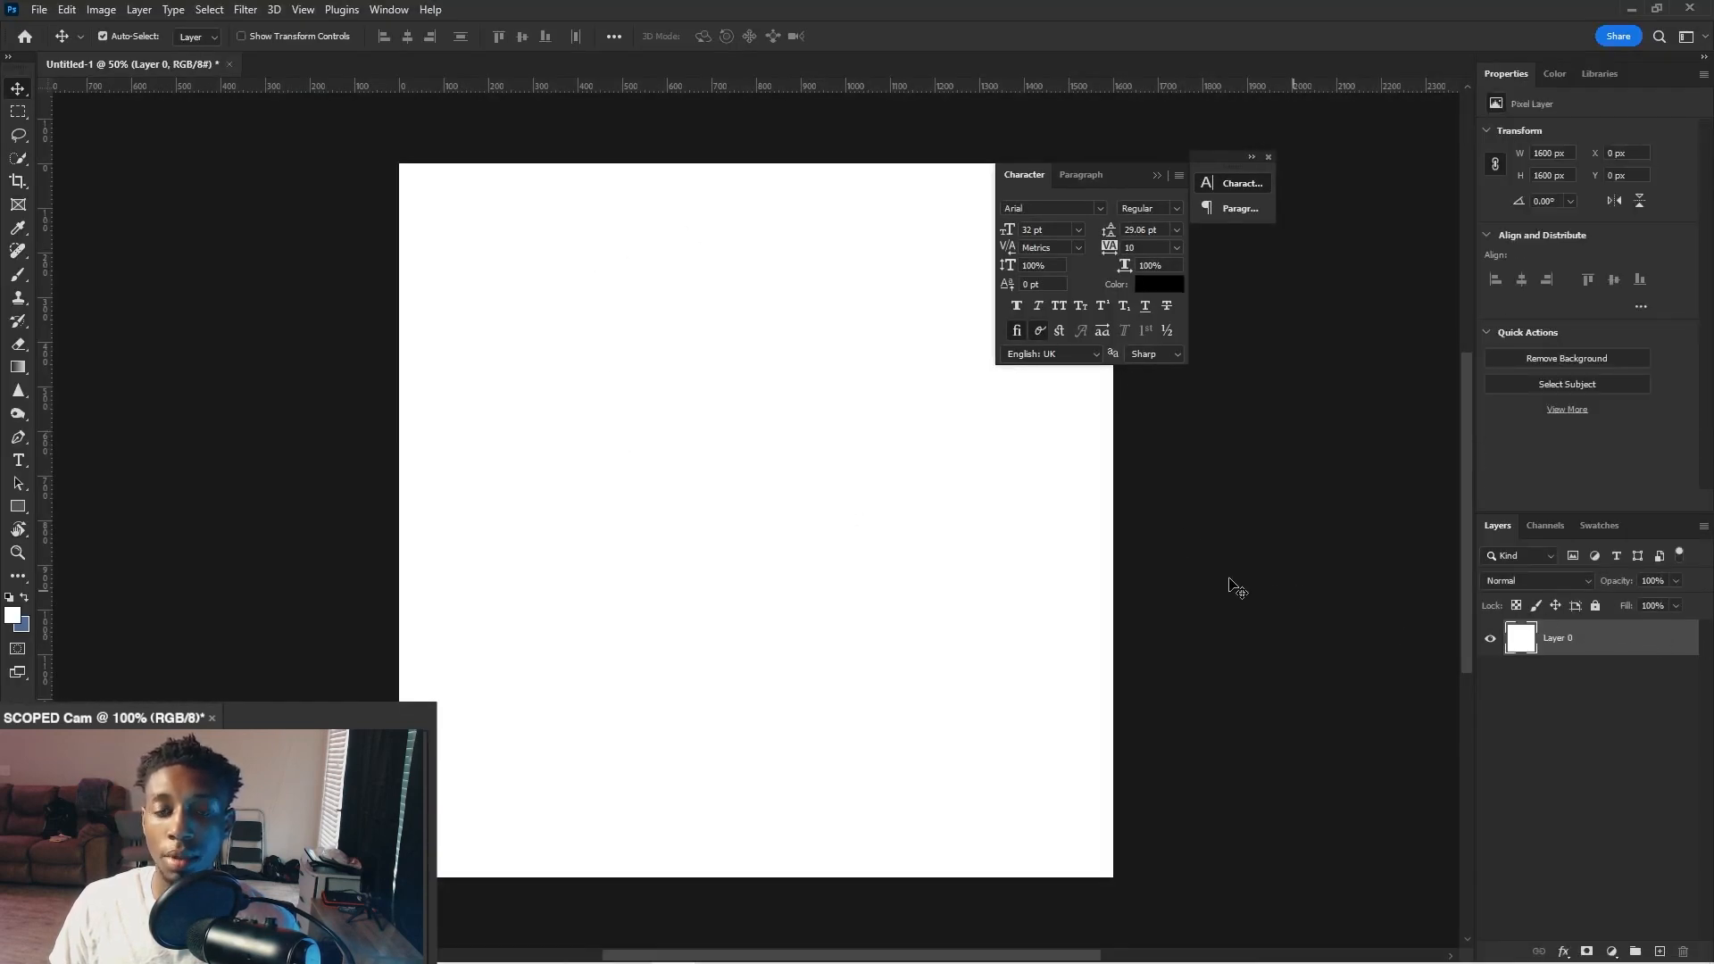
left_click(1611, 951)
left_click(1598, 629)
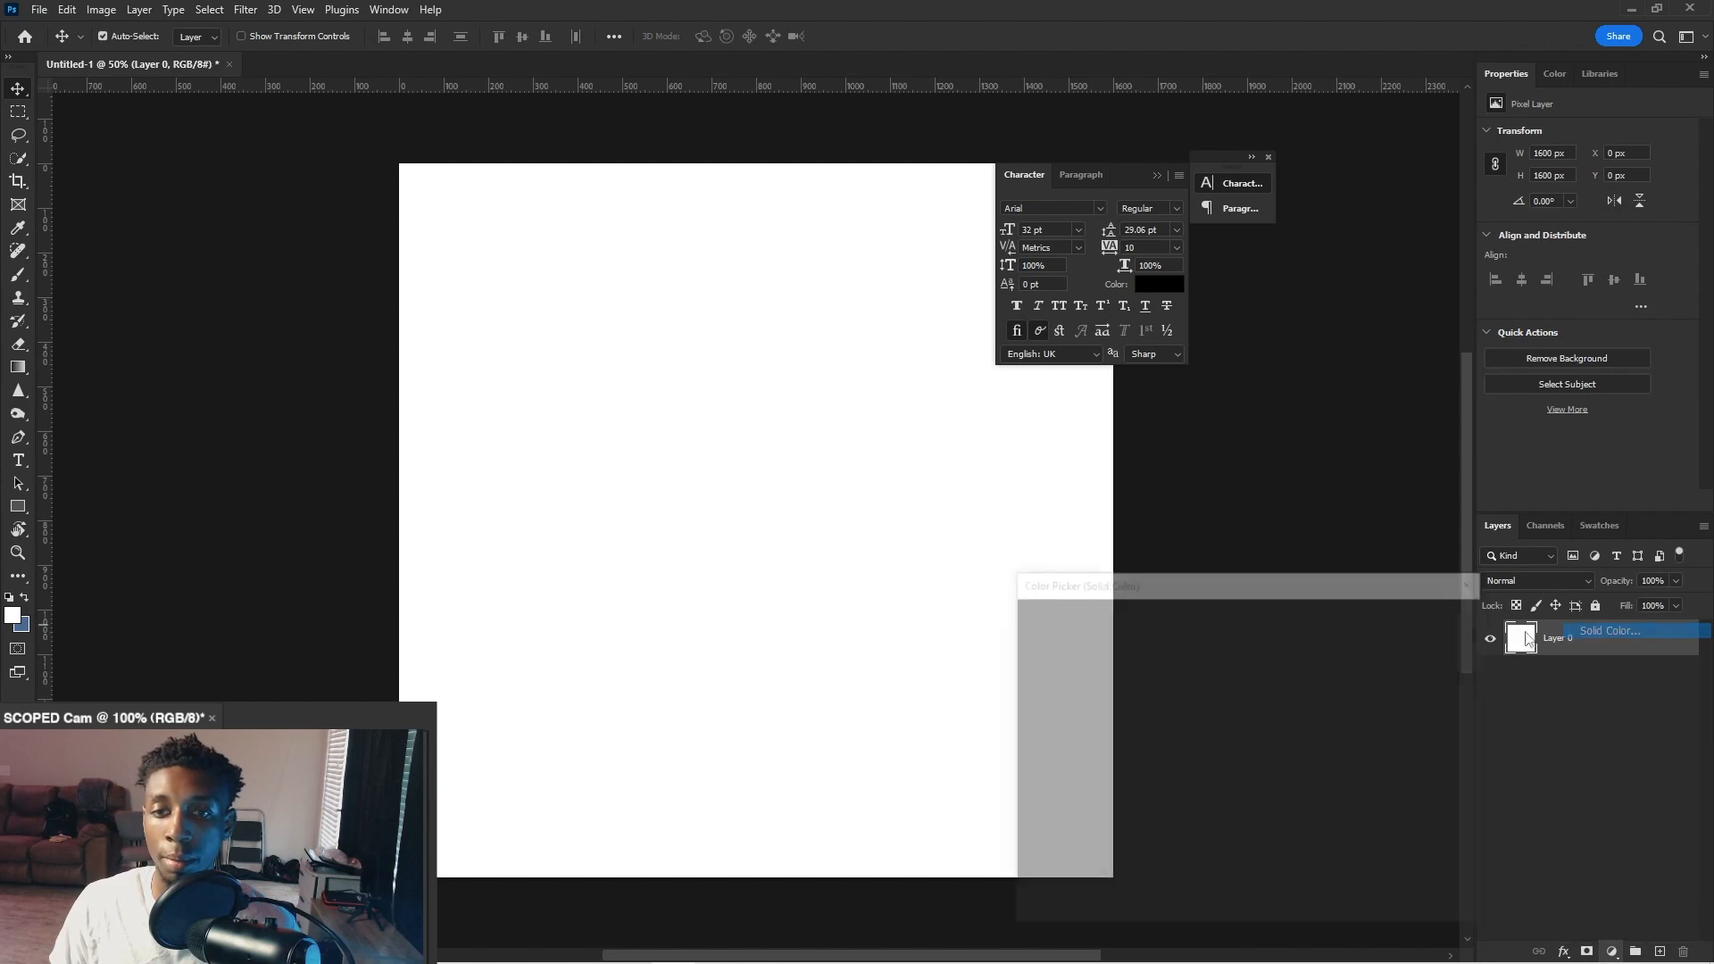
left_click_drag(1121, 711, 924, 884)
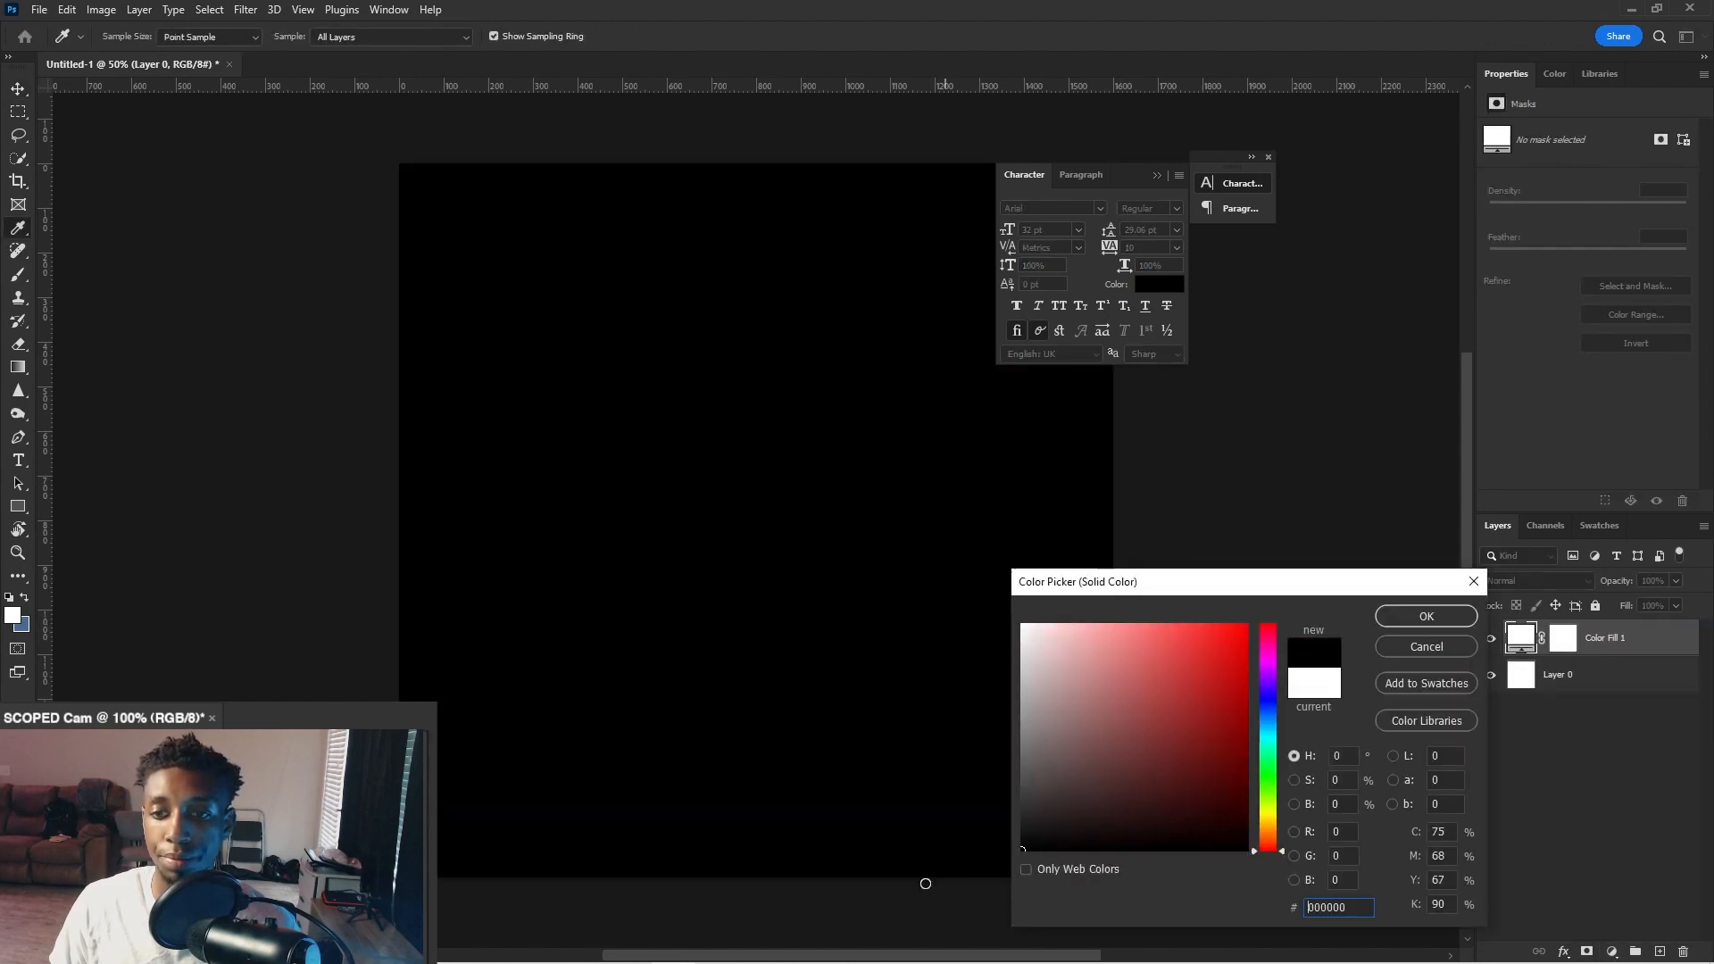
left_click(1447, 617)
- Paste the copied EASY artwork into the document as a Shape Layer
key("ctrl+v")
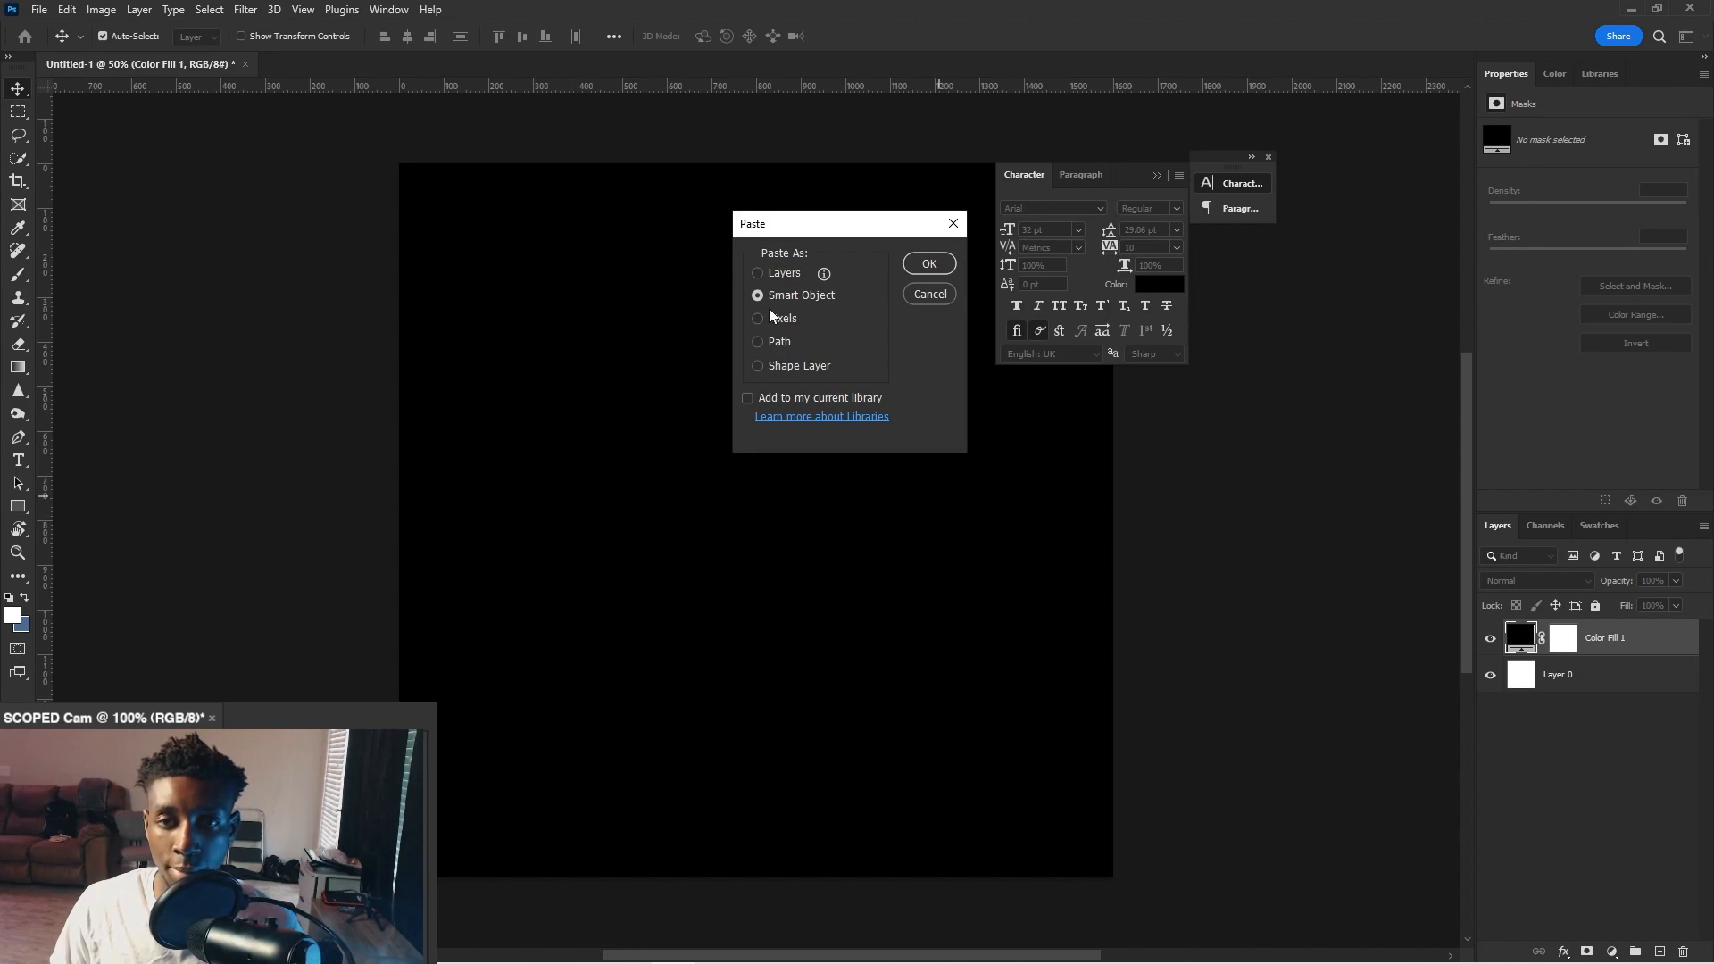
left_click(794, 373)
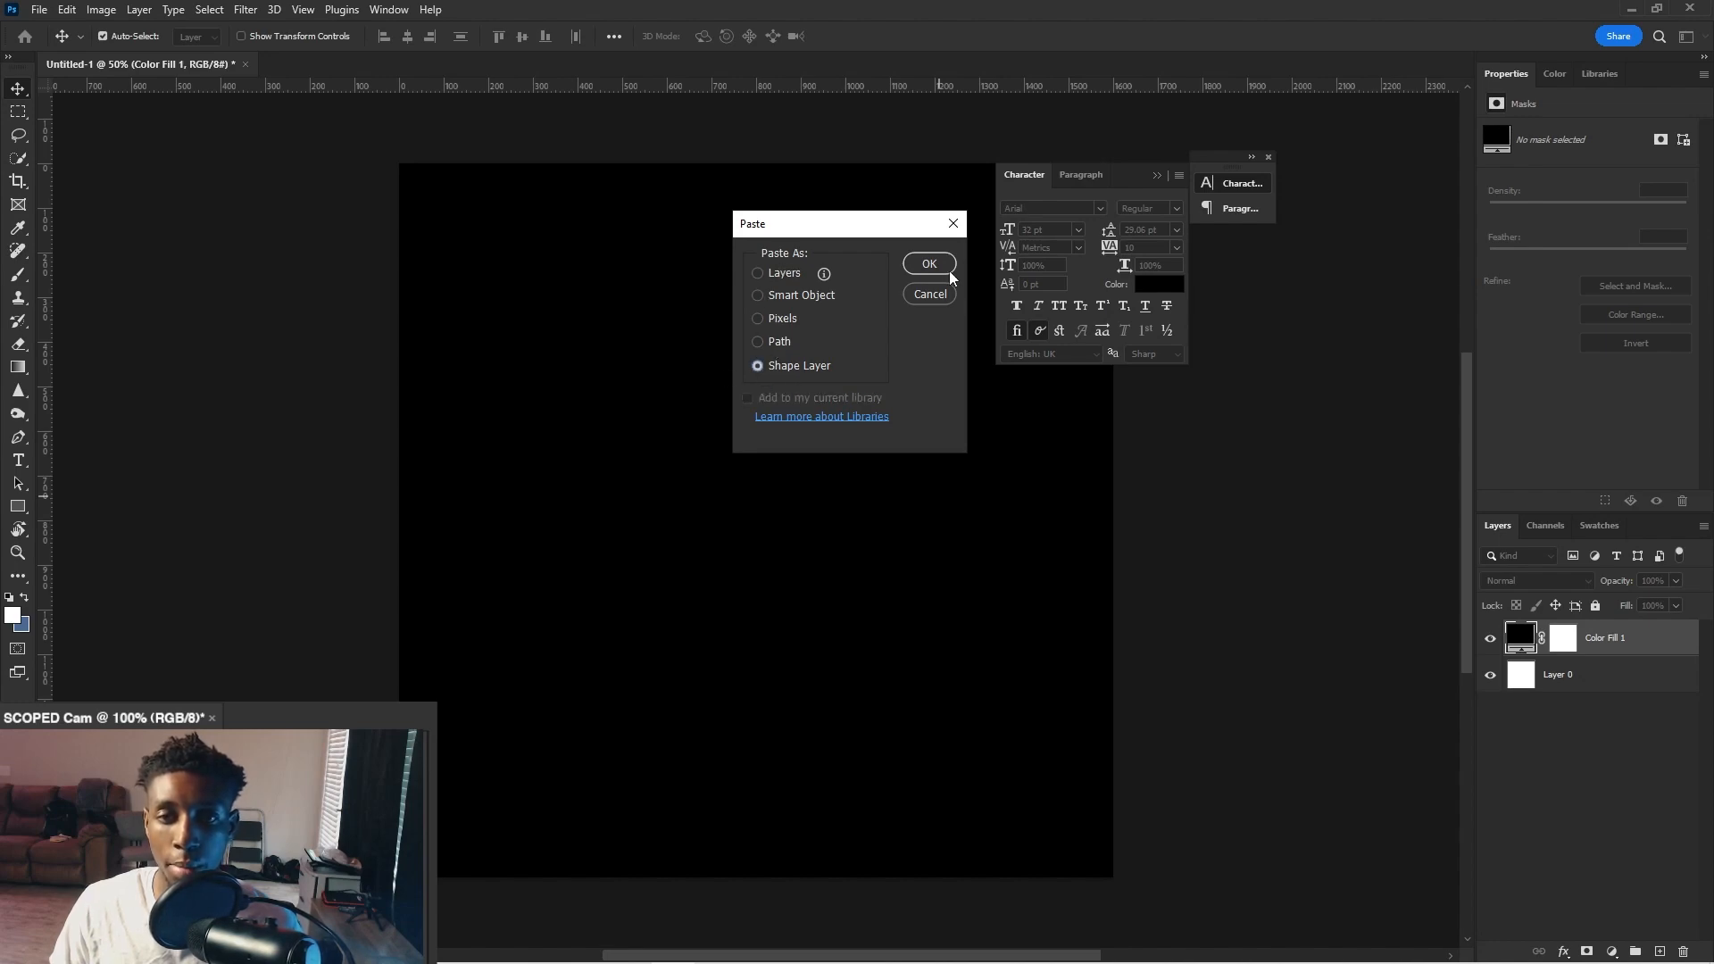
left_click(928, 263)
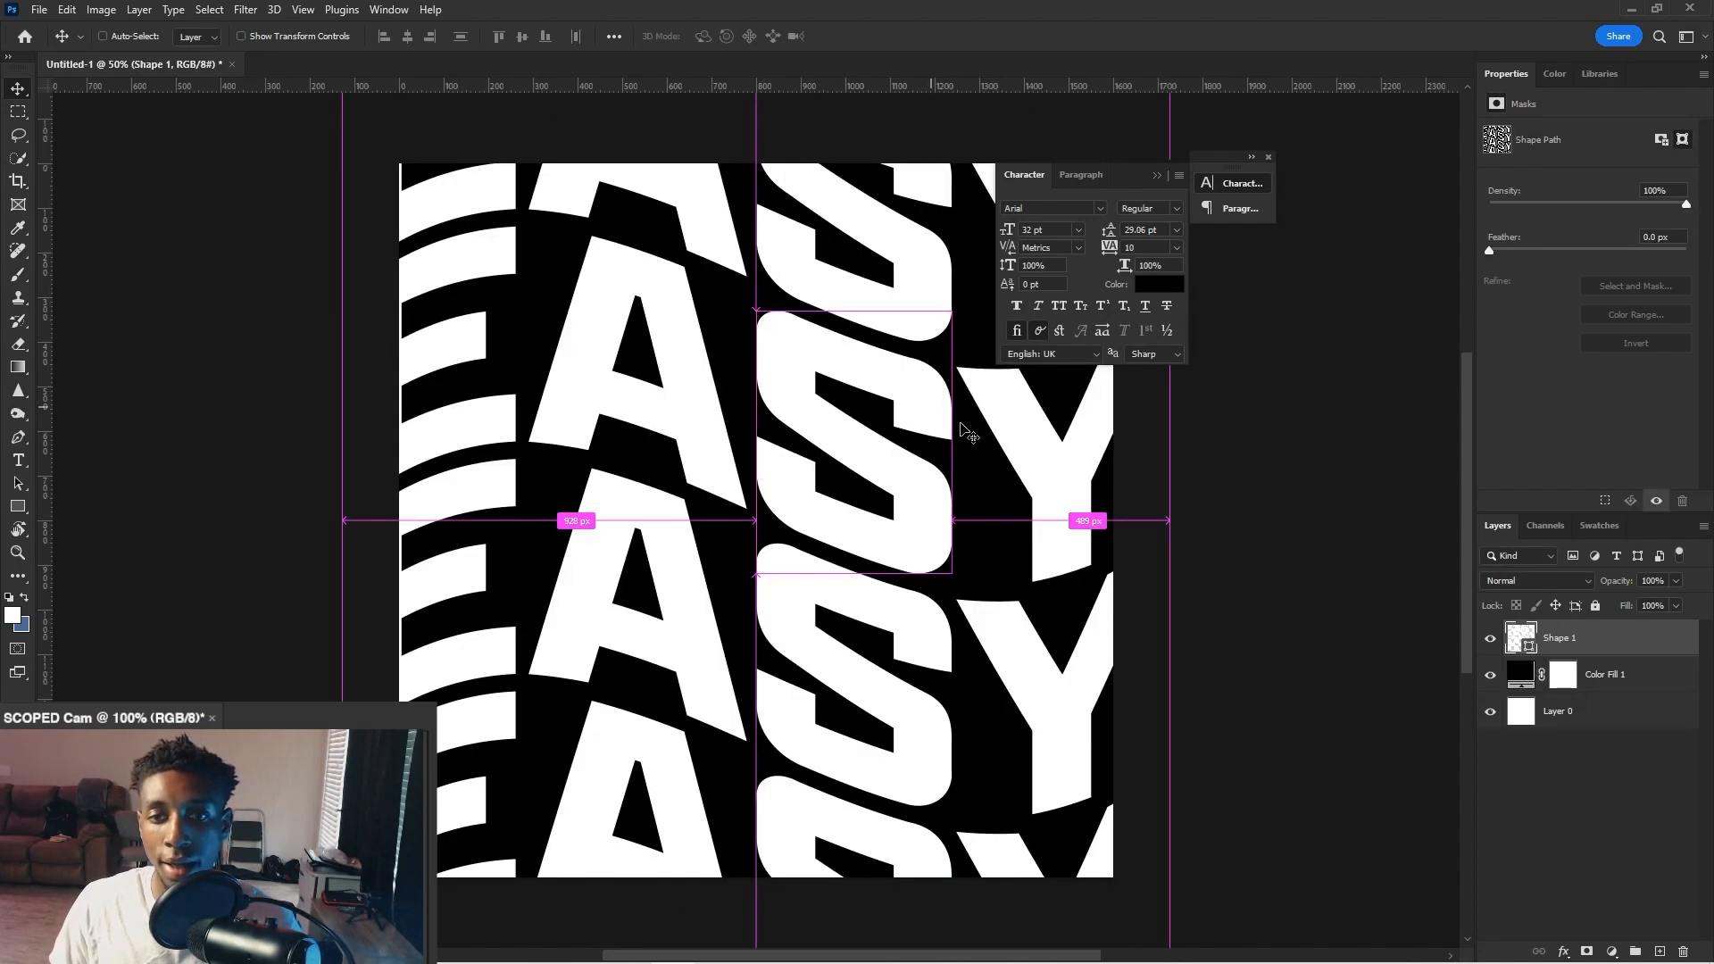
- Scale the pasted EASY shape down proportionally to fit inside the canvas and move it to about the canvas center
key("ctrl+t")
left_click_drag(1168, 520, 856, 448)
key("Return")
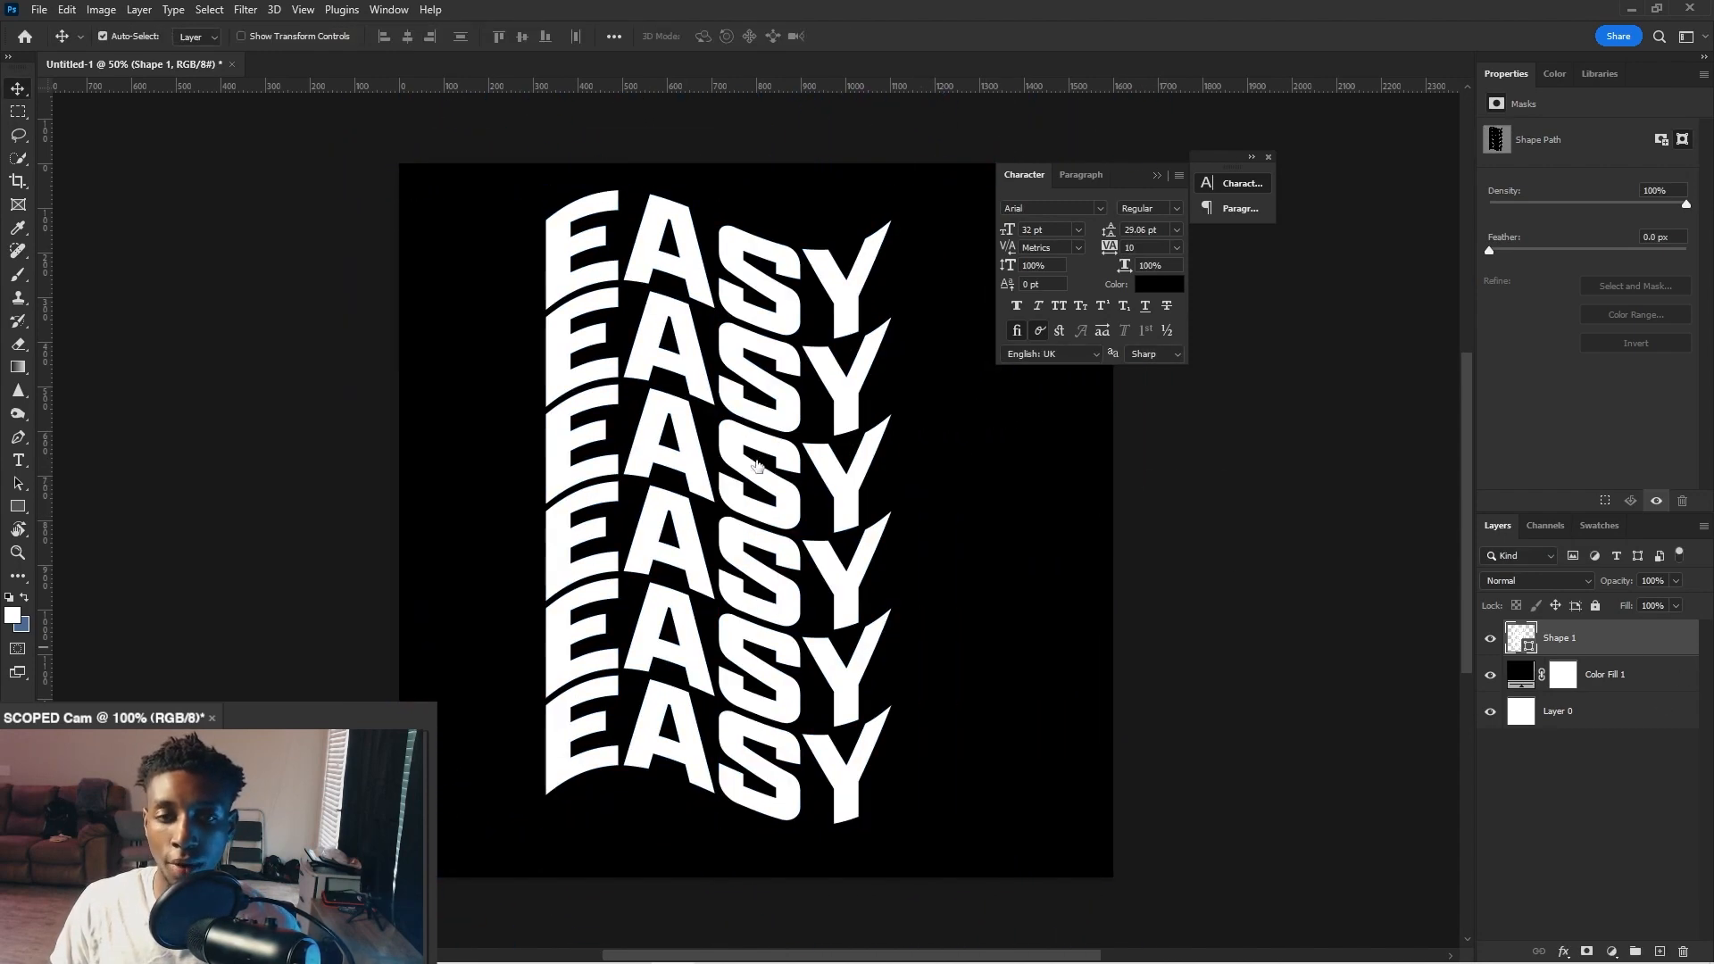
left_click_drag(759, 393, 819, 395)
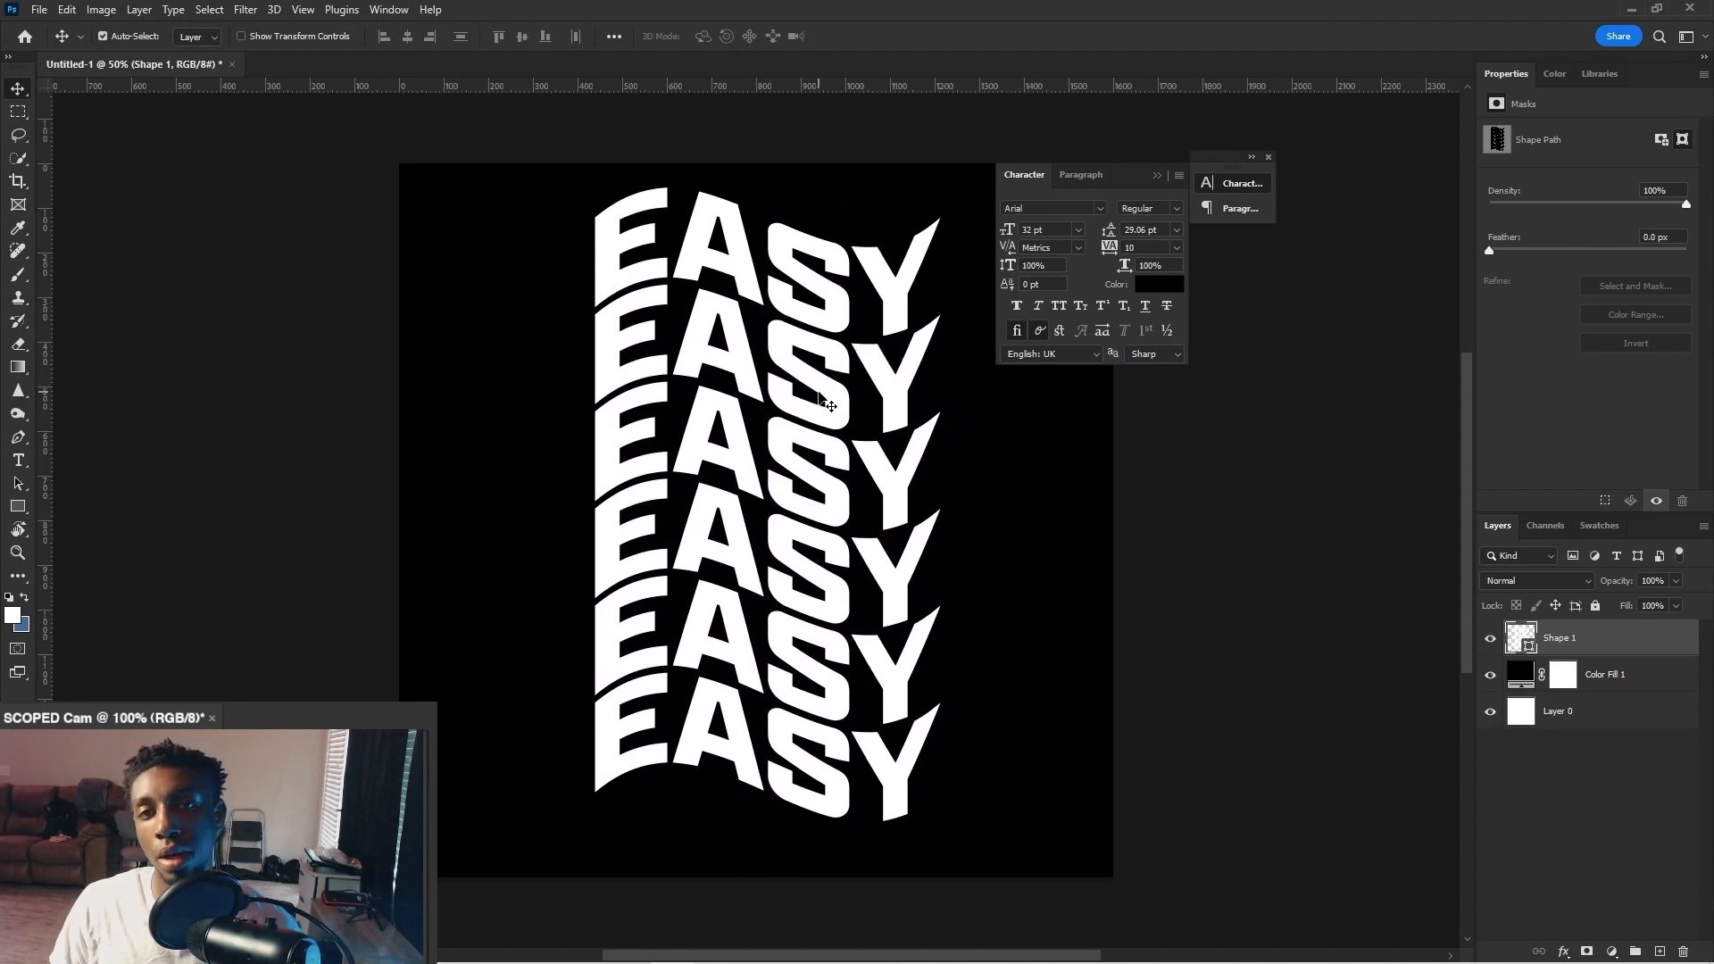